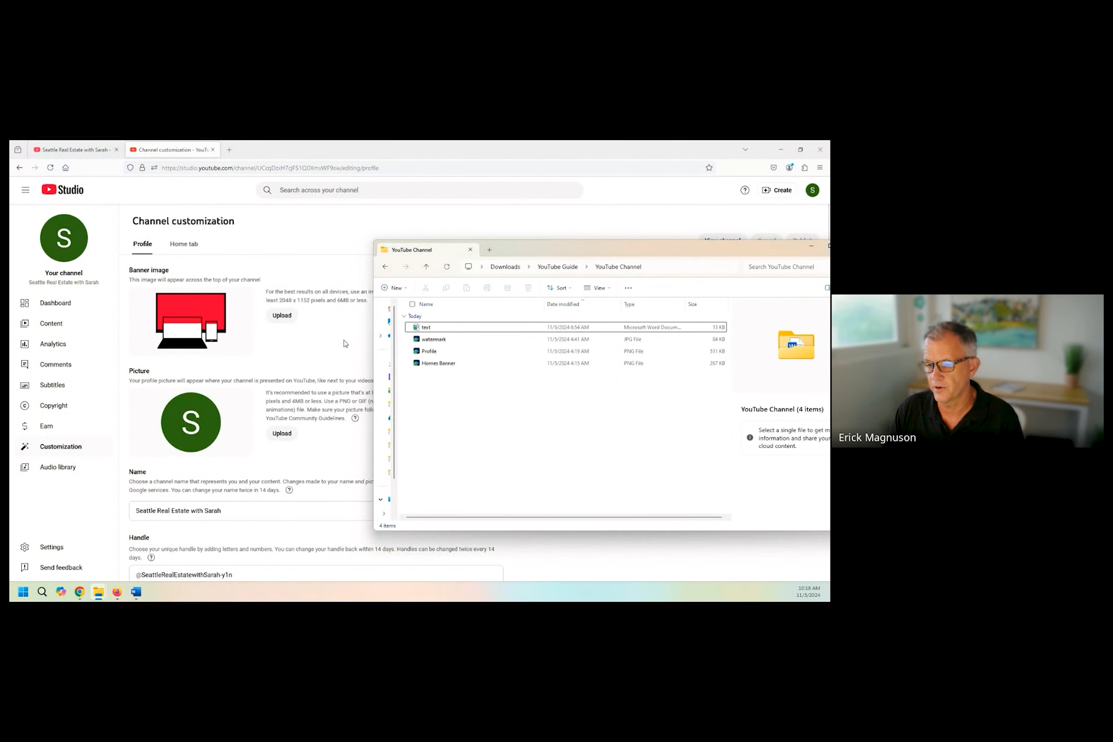
mouse_move(137, 596)
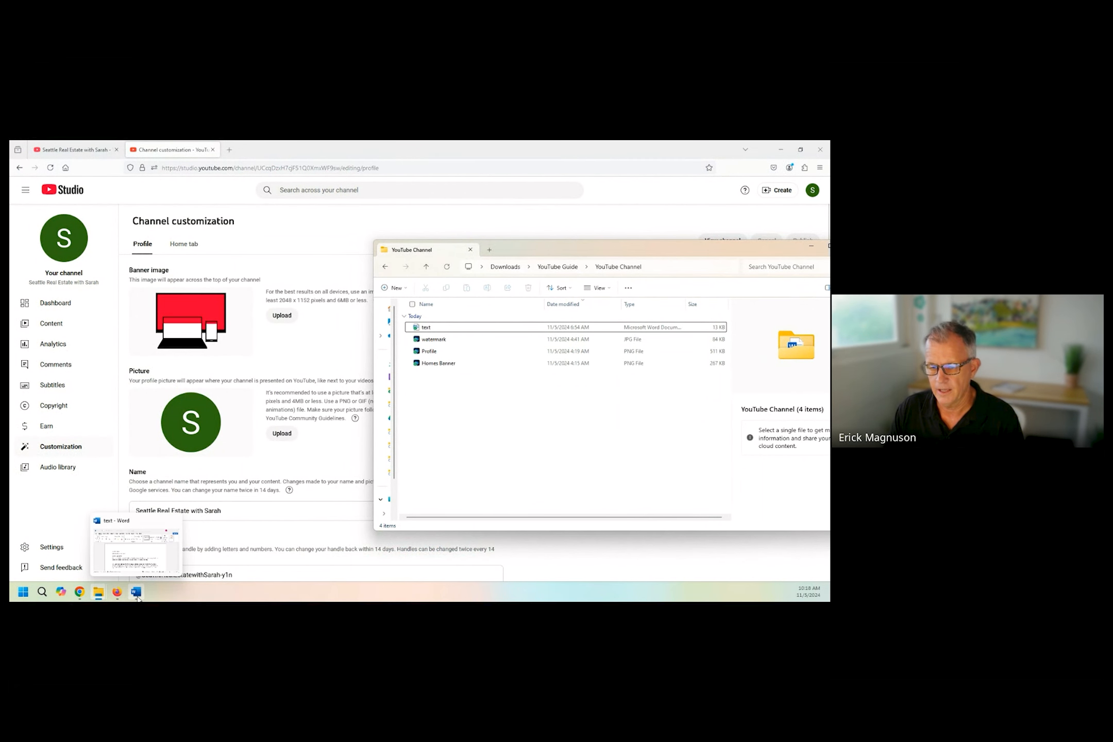
click(148, 551)
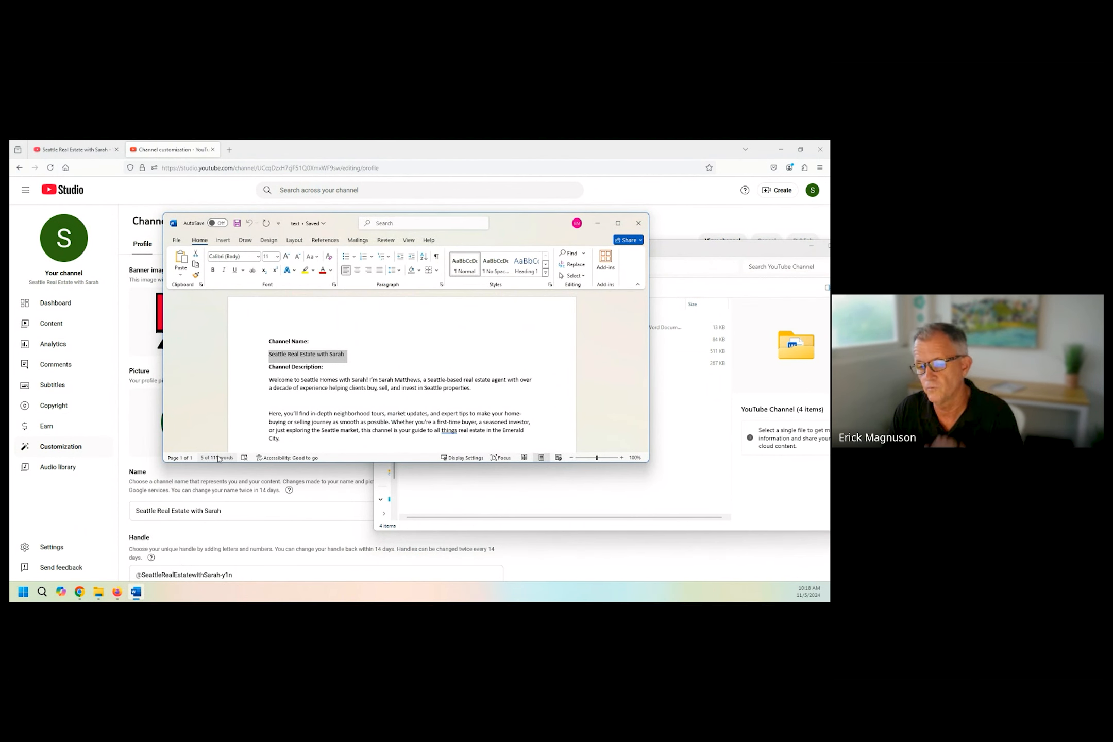
click(114, 429)
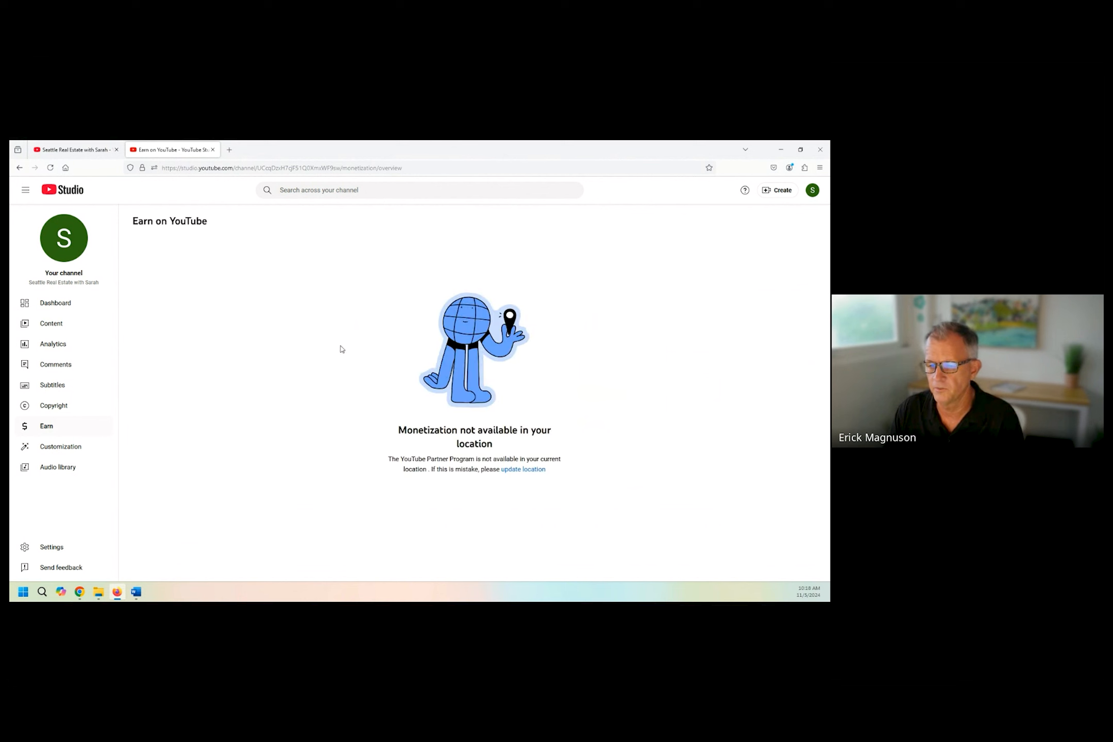
View the channel's public page, open its channel customization page from there, and dismiss the YouTube Studio welcome message.
click(72, 259)
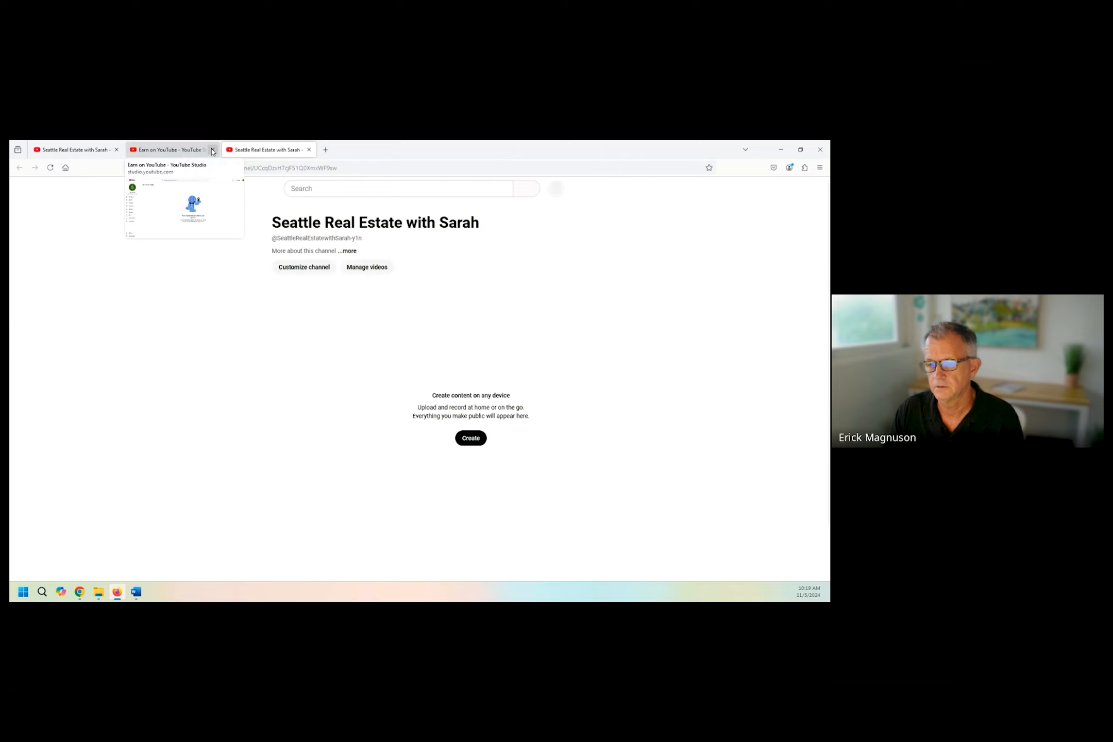
click(290, 267)
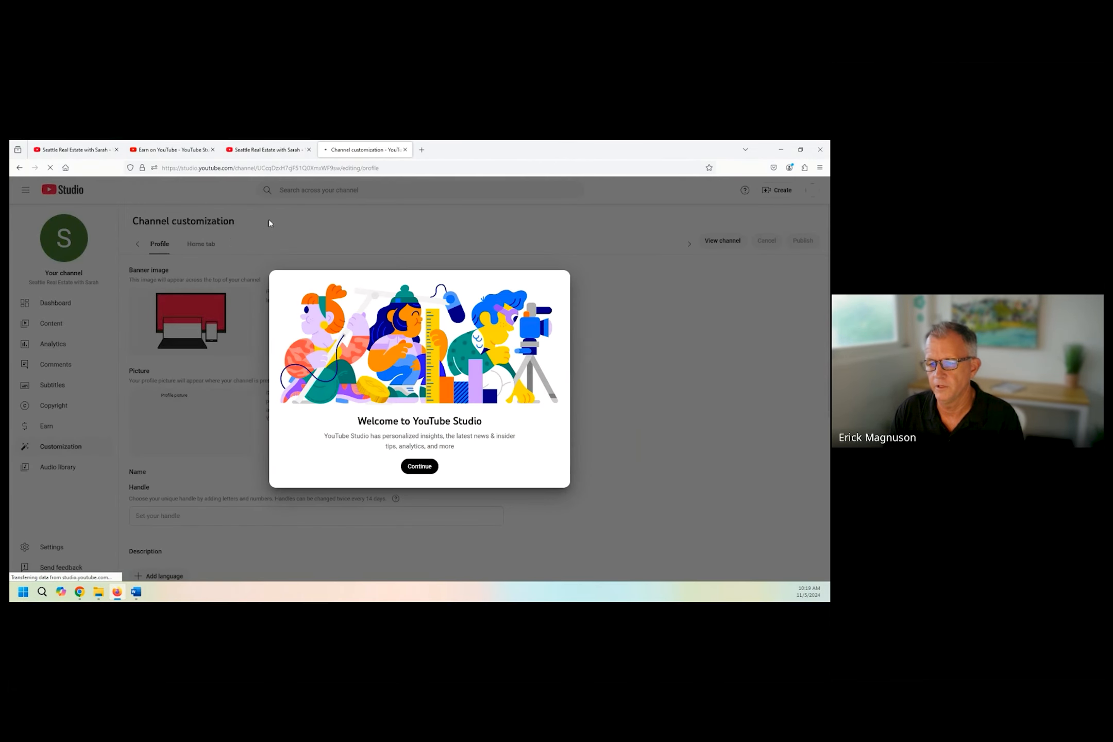
click(429, 469)
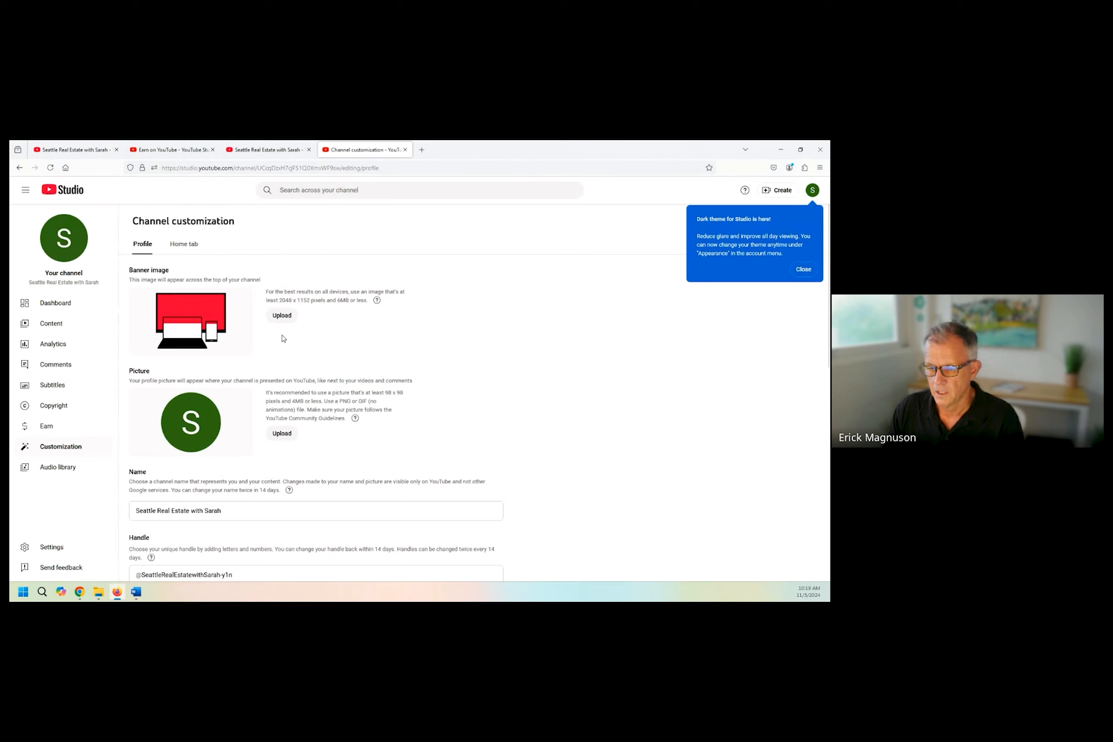
Upload the Homes Banner image from the YouTube Channel folder as the channel's banner and accept its crop.
click(282, 316)
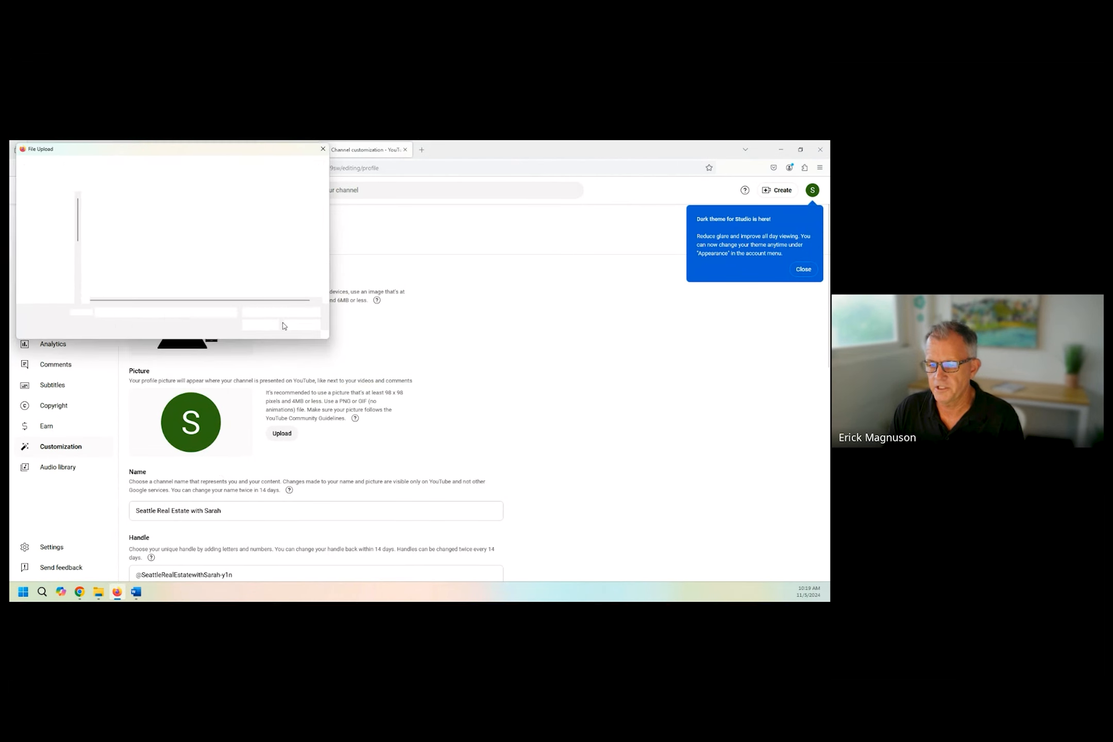
double_click(132, 222)
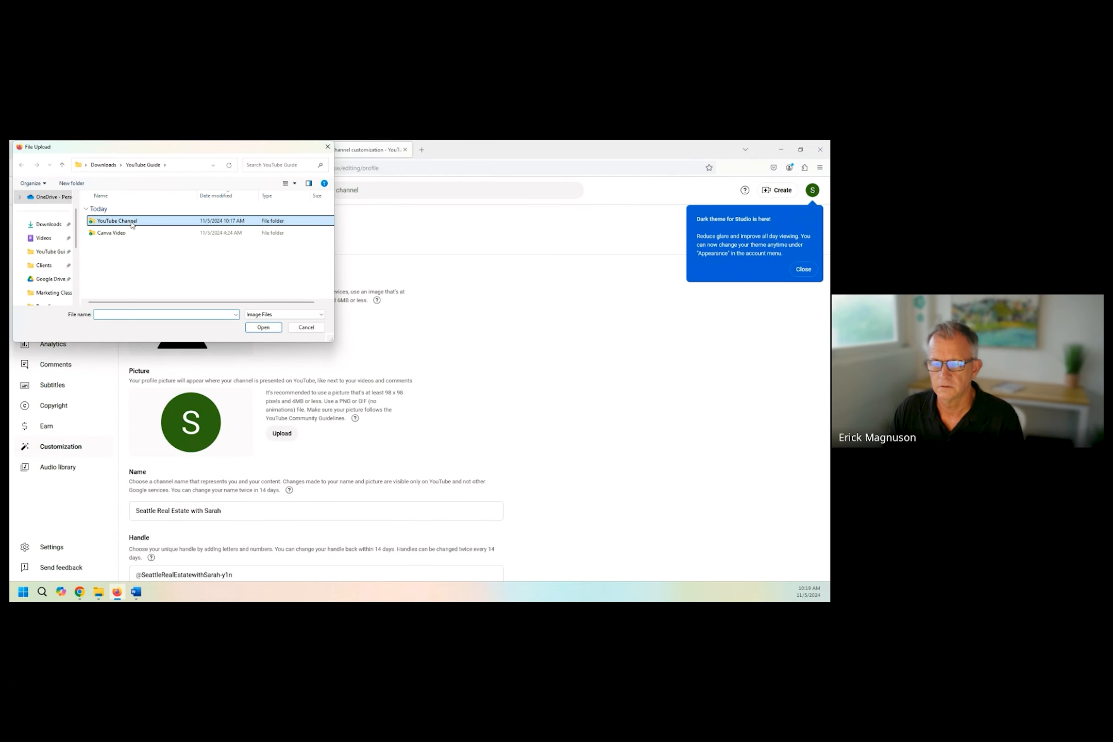
double_click(124, 246)
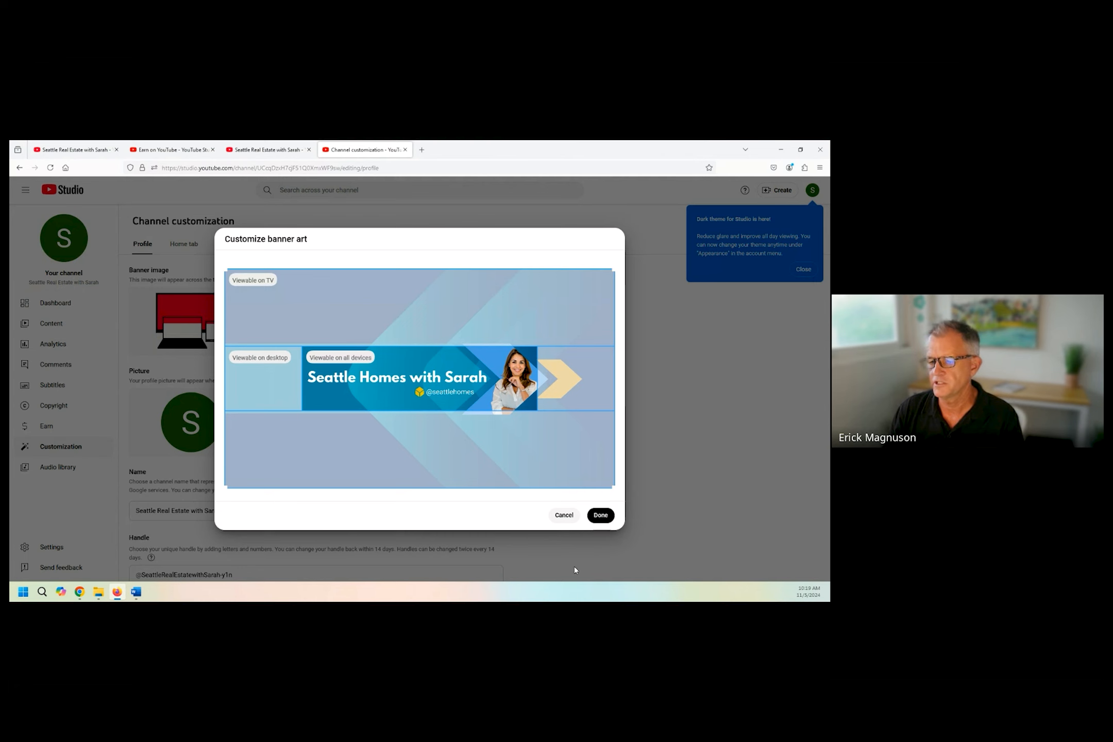
click(601, 516)
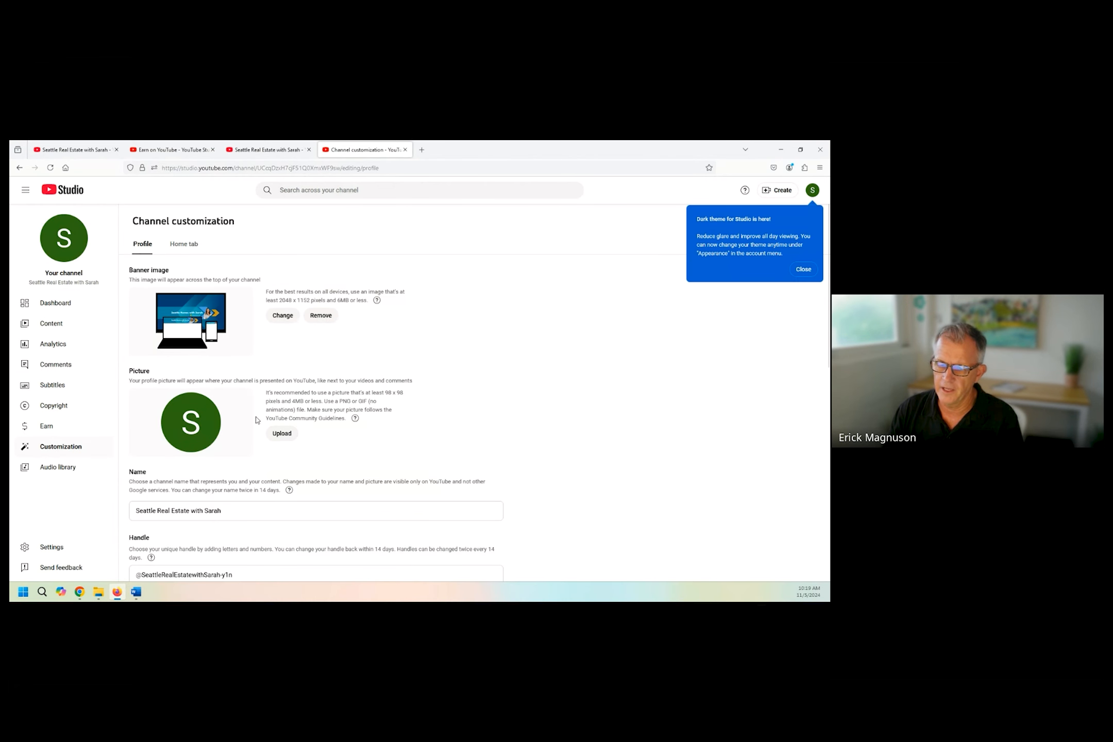
Upload the Profile image from the YouTube Channel folder as the channel picture and accept its crop.
click(291, 441)
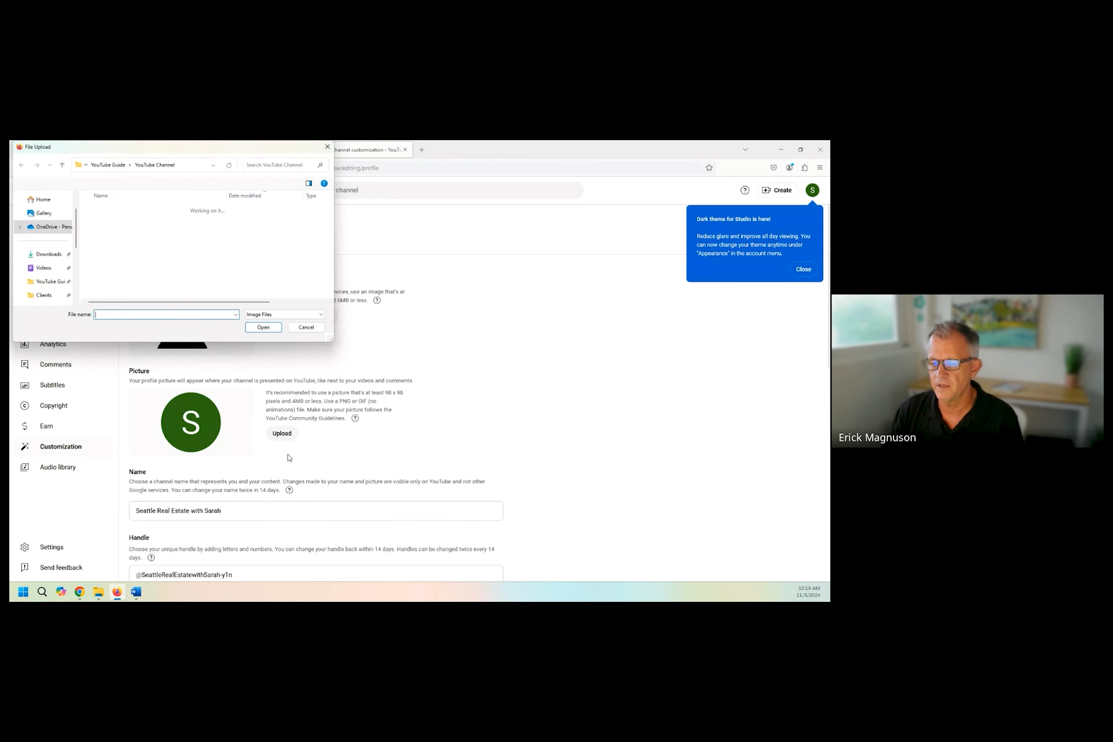
click(101, 235)
click(261, 329)
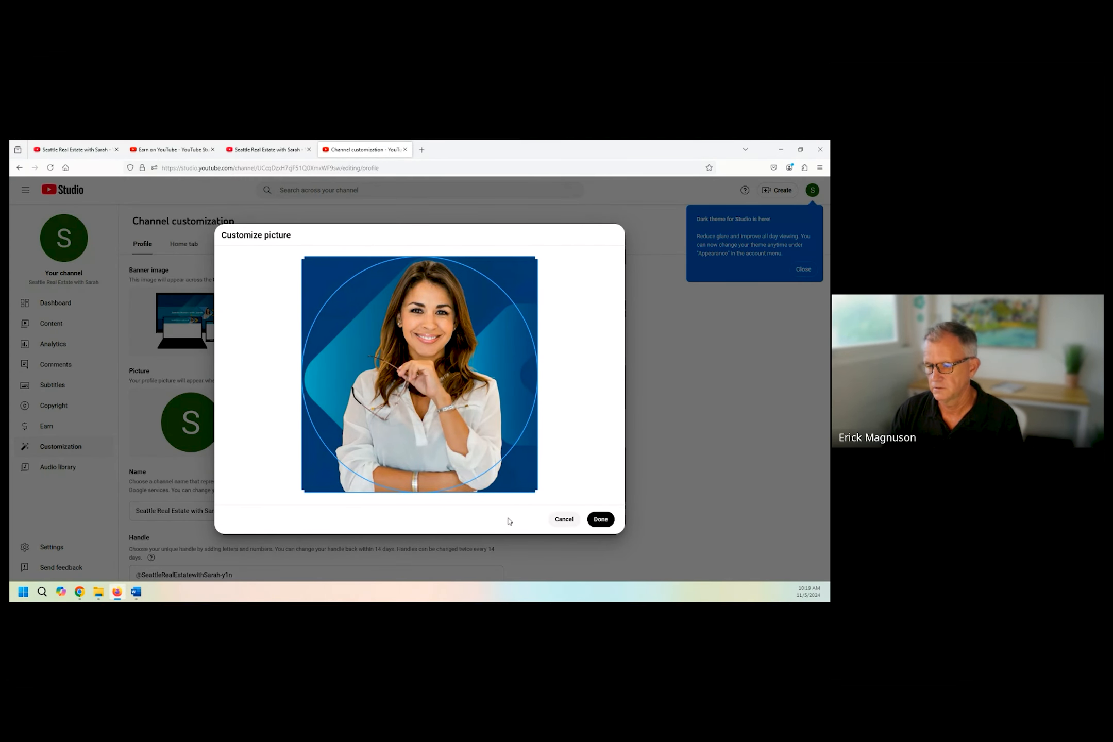
click(600, 519)
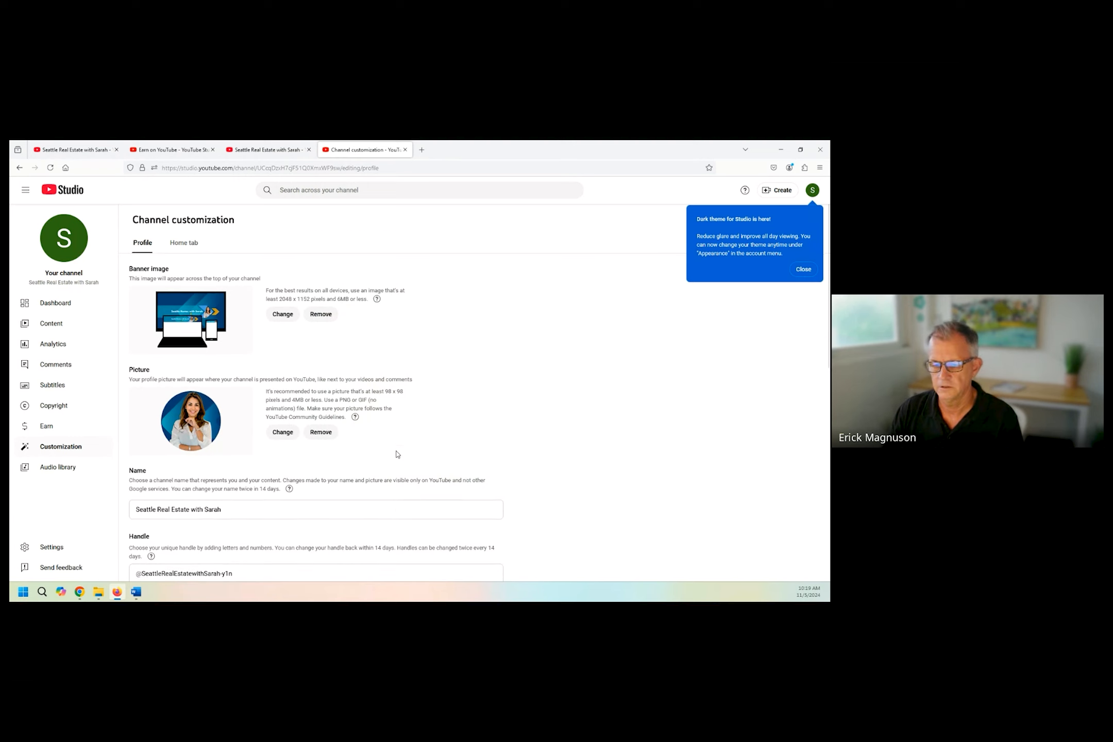
Remove the "-y1n" suffix from the end of the channel handle.
scroll(397, 453, down, 5)
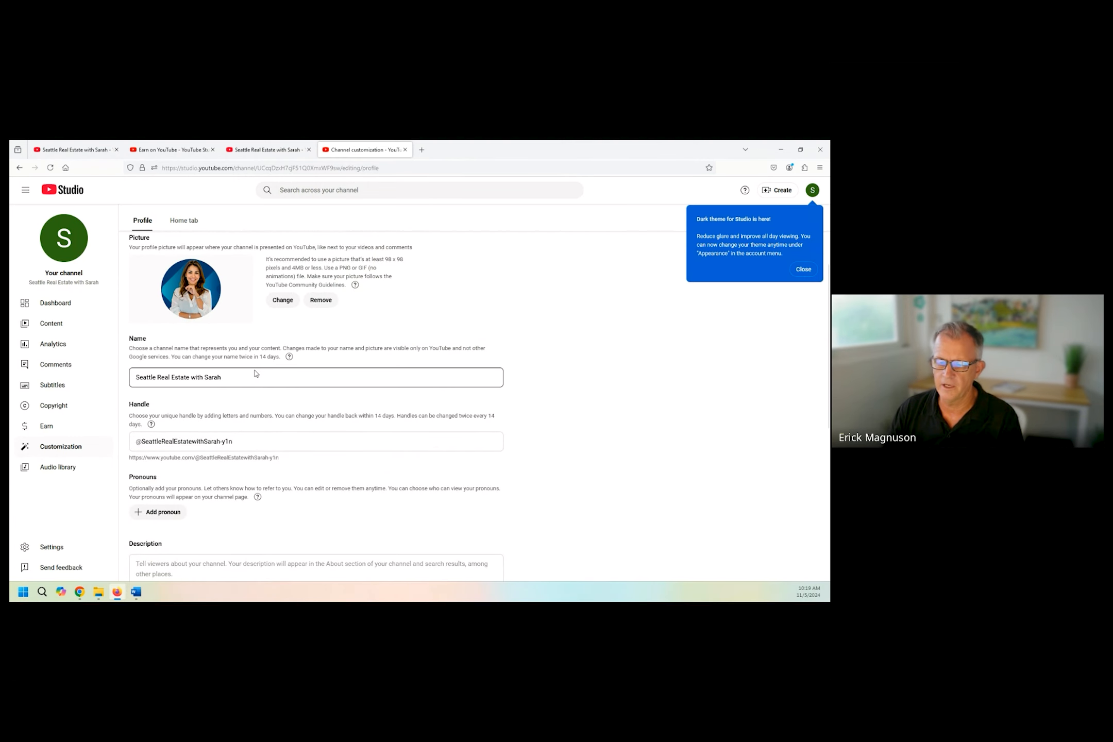
scroll(254, 473, down, 1)
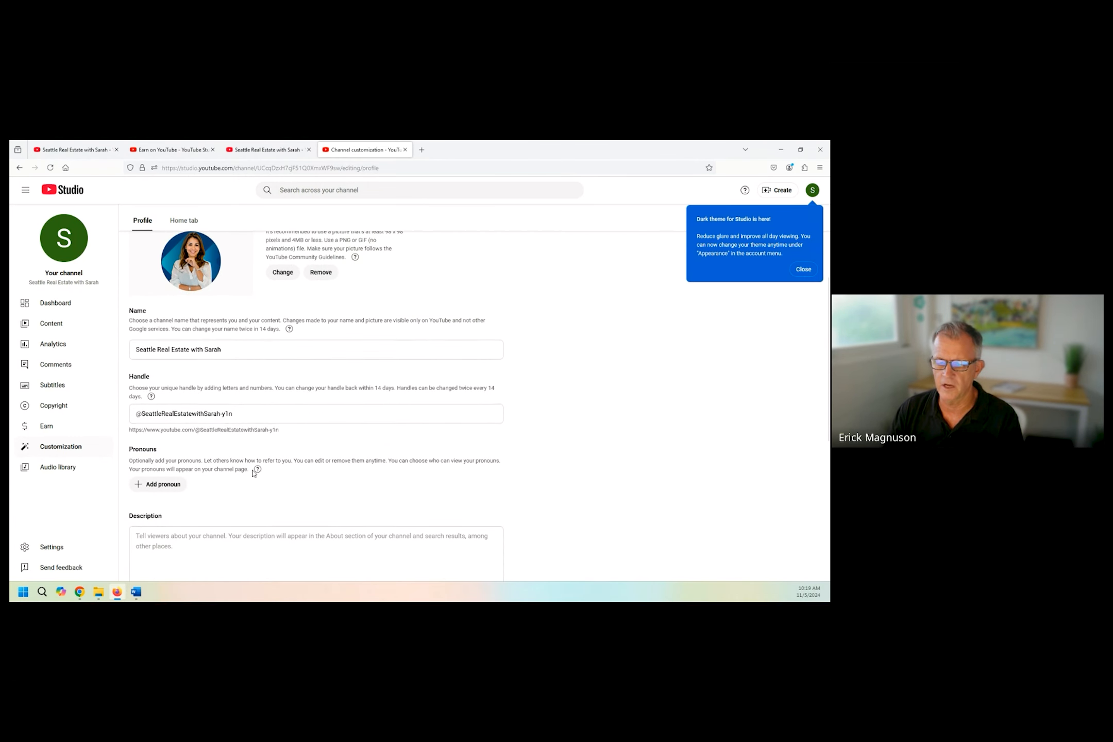
click(259, 412)
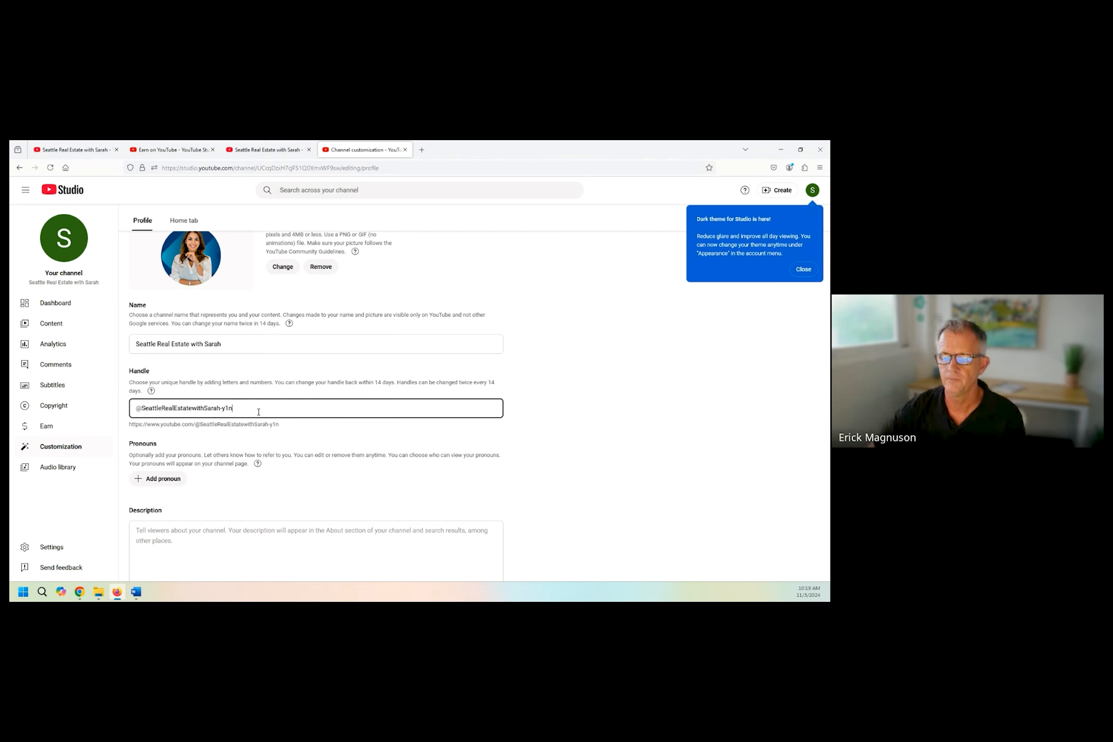
key(BackSpace)
key(BackSpace)
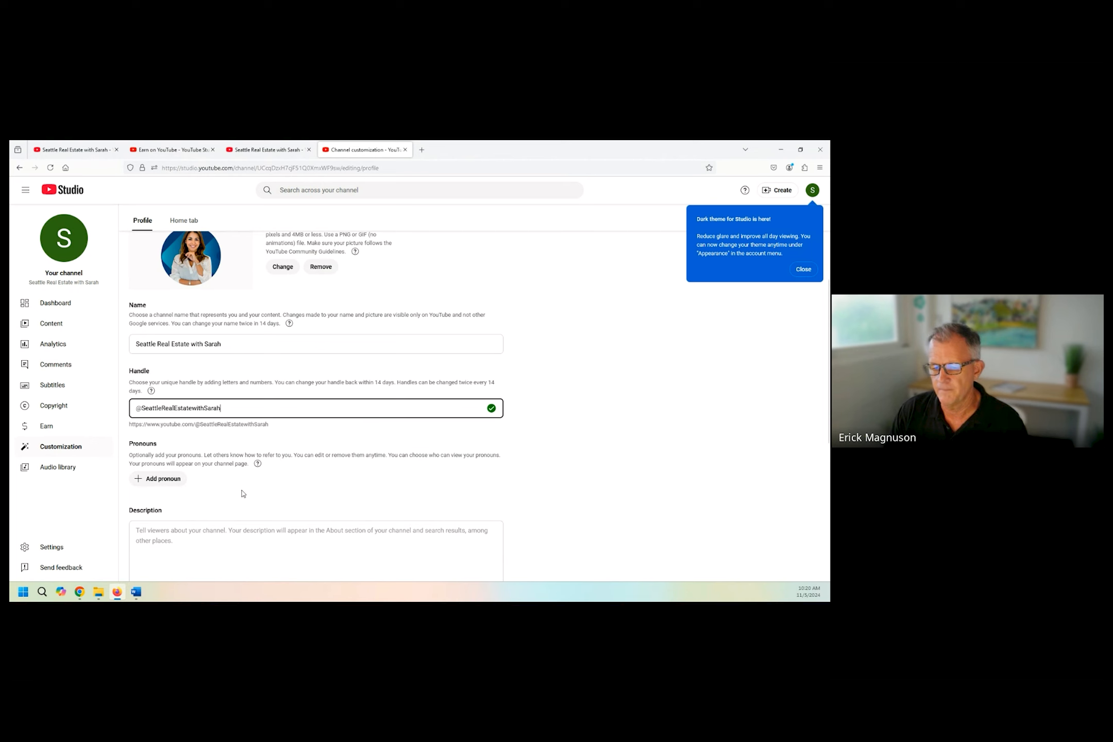
Copy both Channel Description paragraphs from the Word document "text" into the channel's description in YouTube Studio.
scroll(239, 497, down, 2)
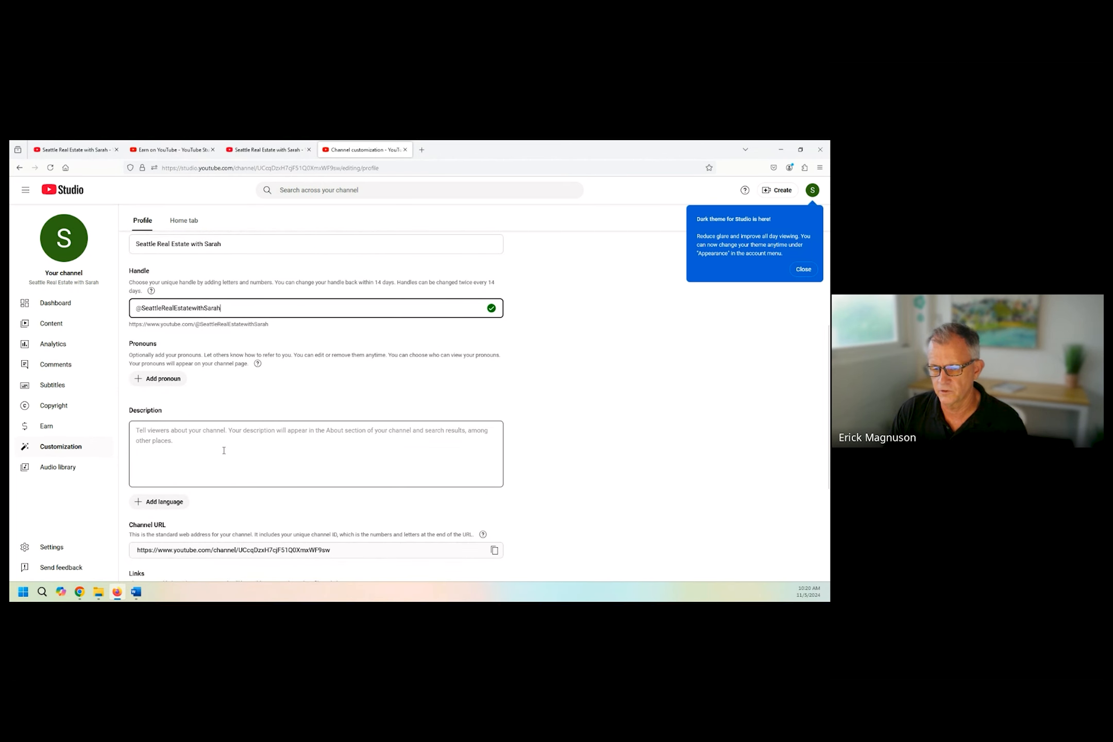
click(165, 432)
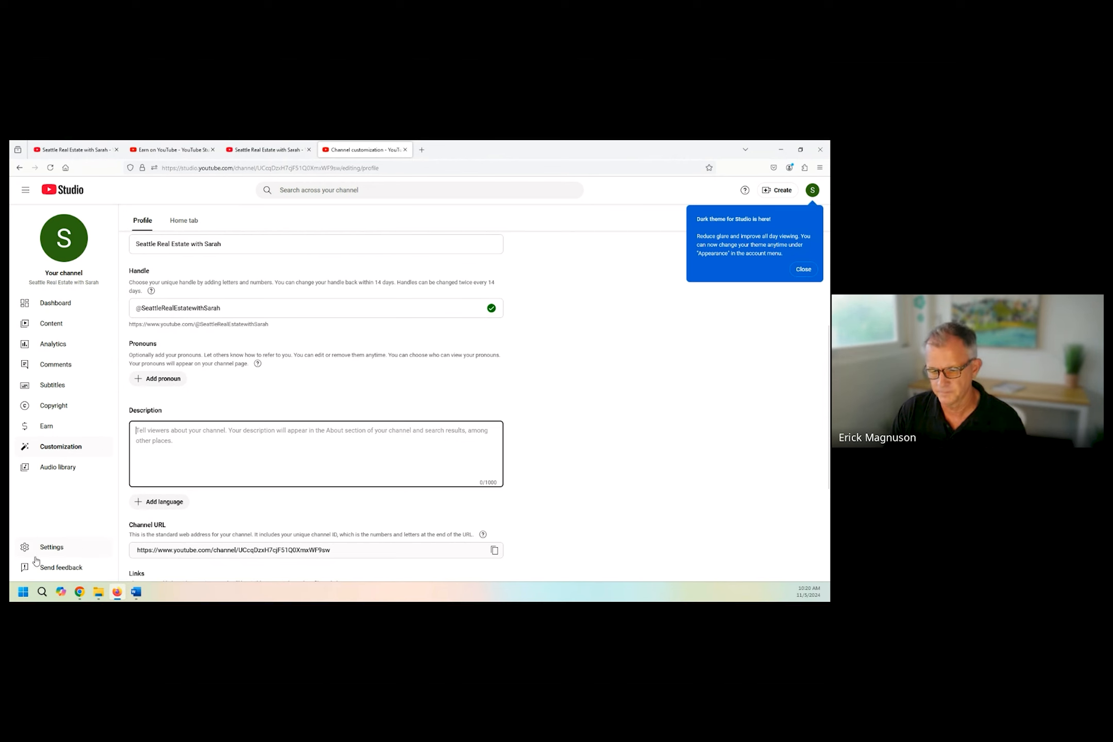
mouse_move(136, 592)
click(140, 562)
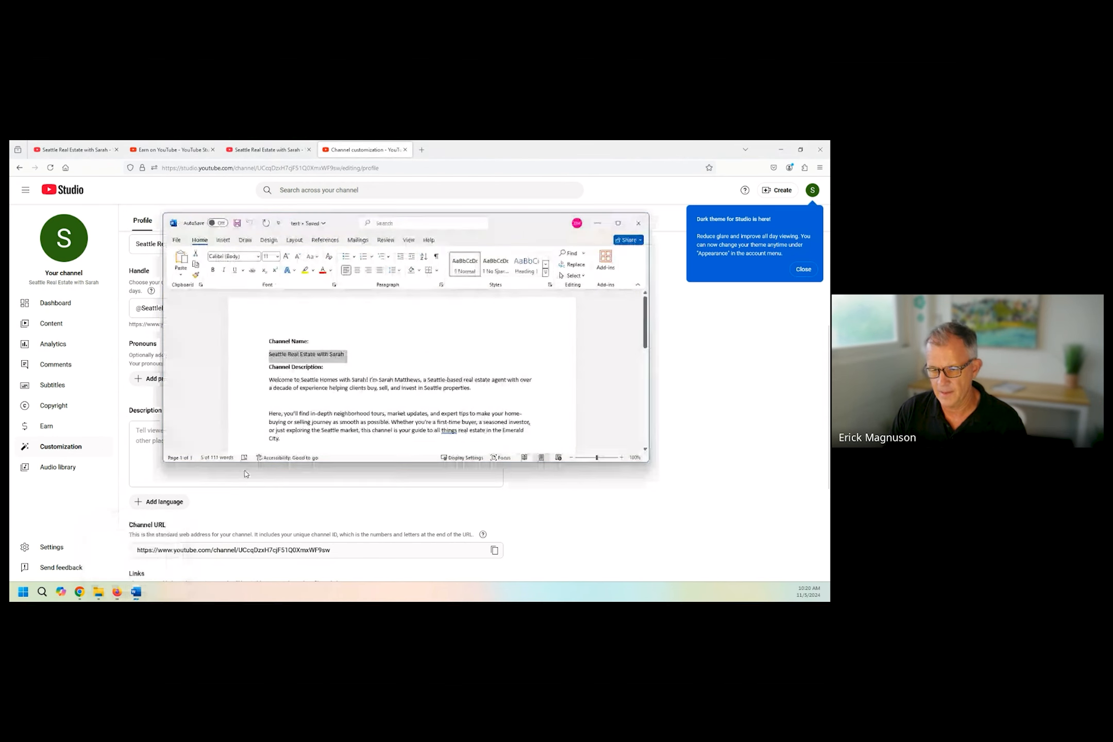
click(280, 421)
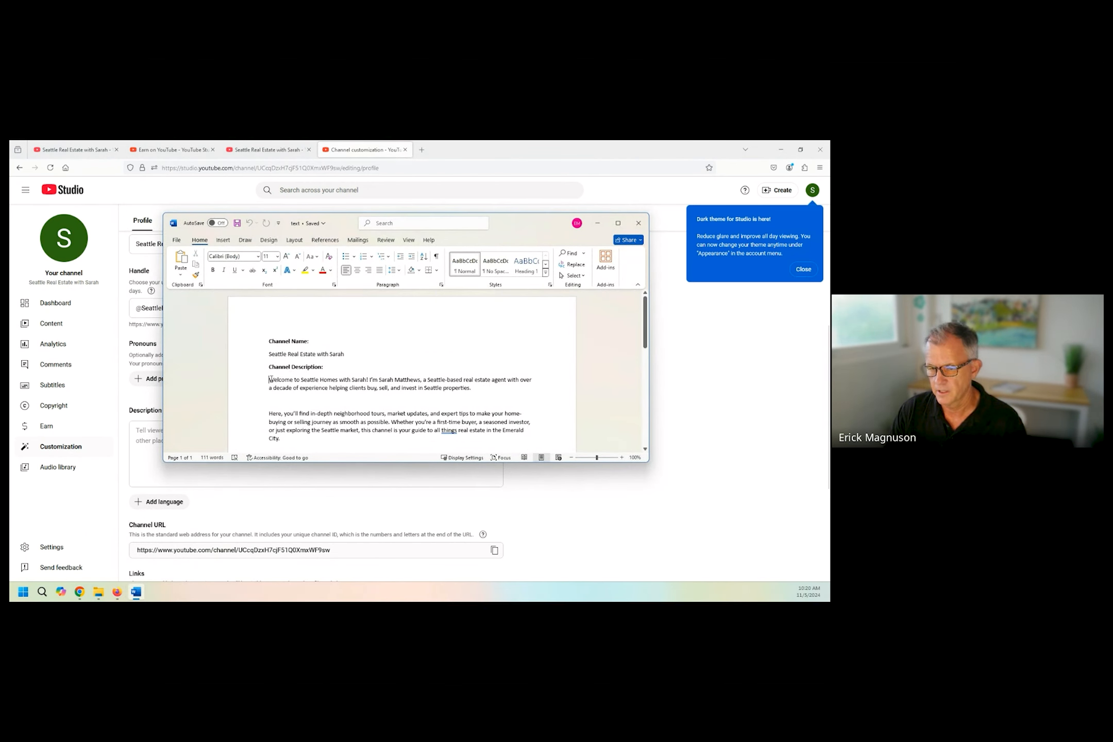
drag(269, 380, 305, 446)
key(ctrl+c)
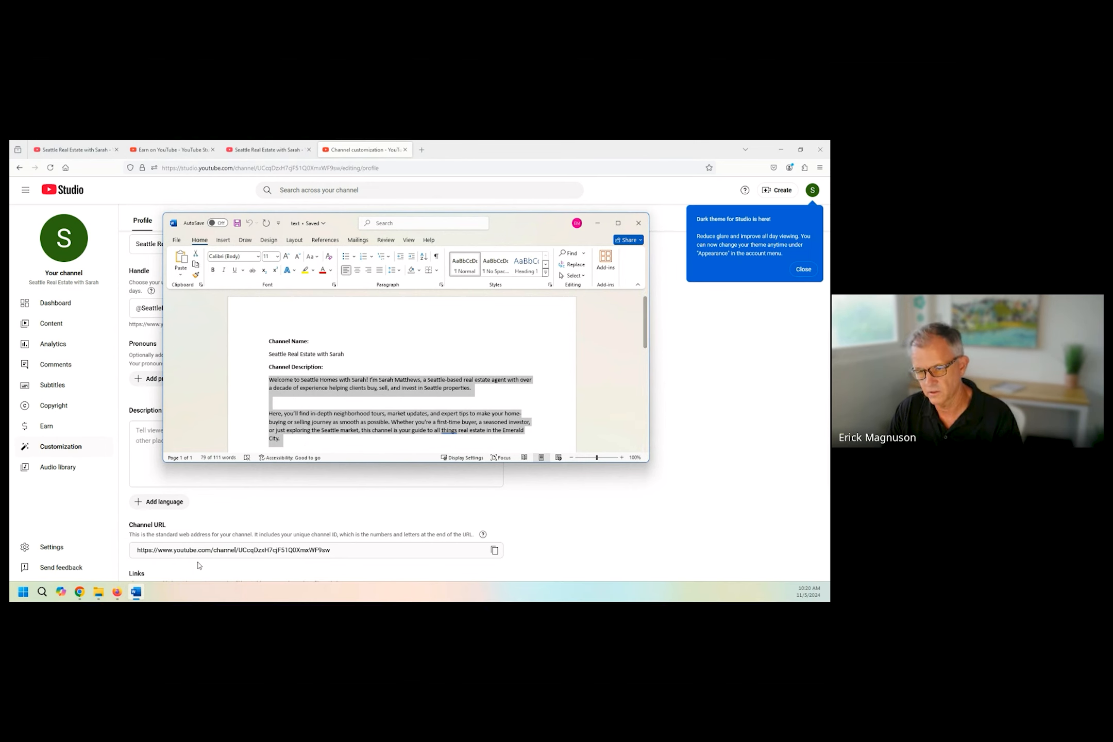
click(147, 456)
key(ctrl+v)
click(110, 491)
Compare the standard channel URL with the handle-based URL by highlighting each address.
scroll(174, 443, down, 3)
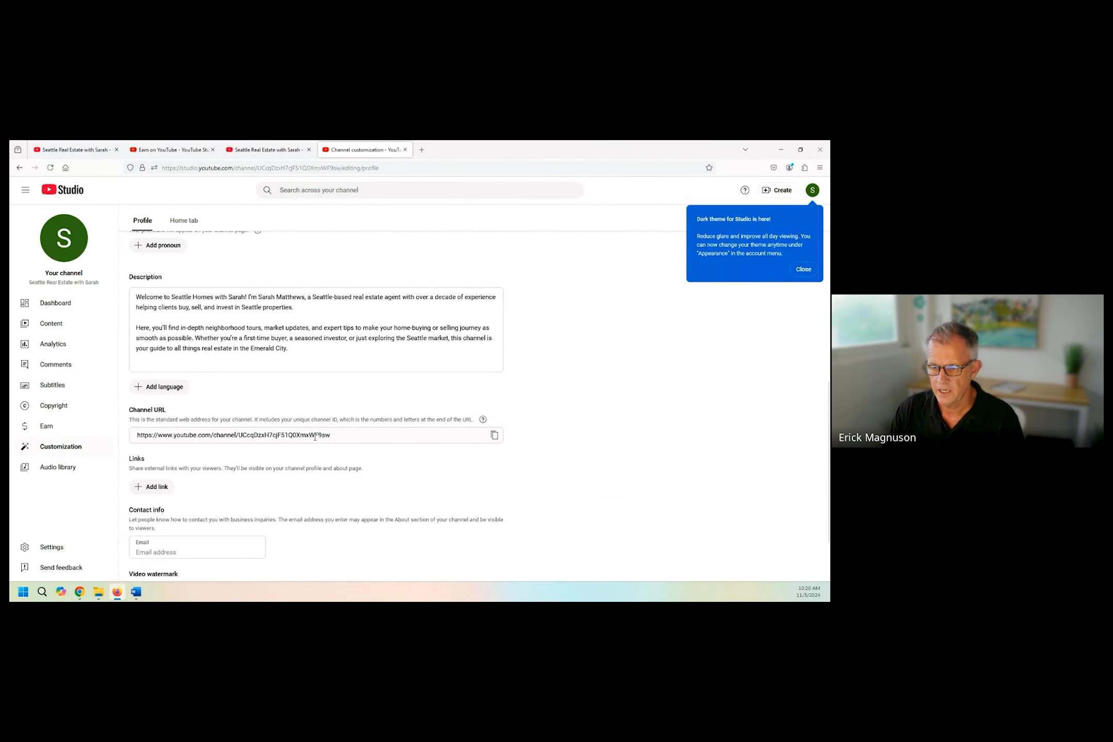
triple_click(346, 437)
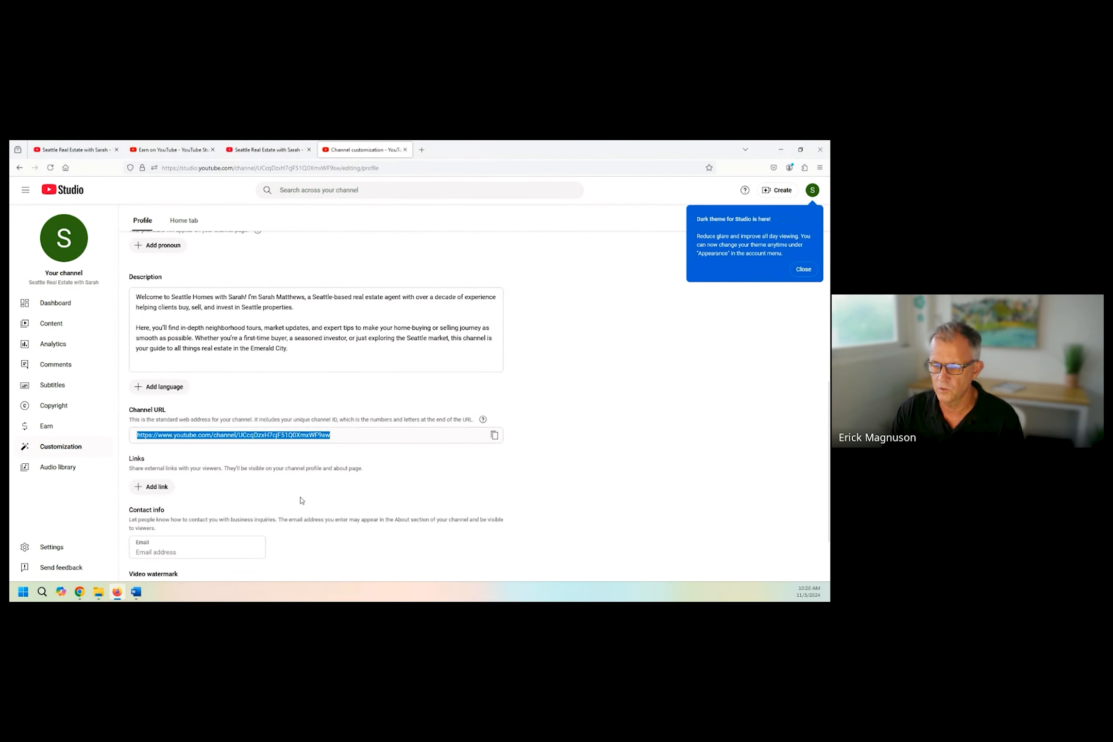
scroll(302, 500, up, 2)
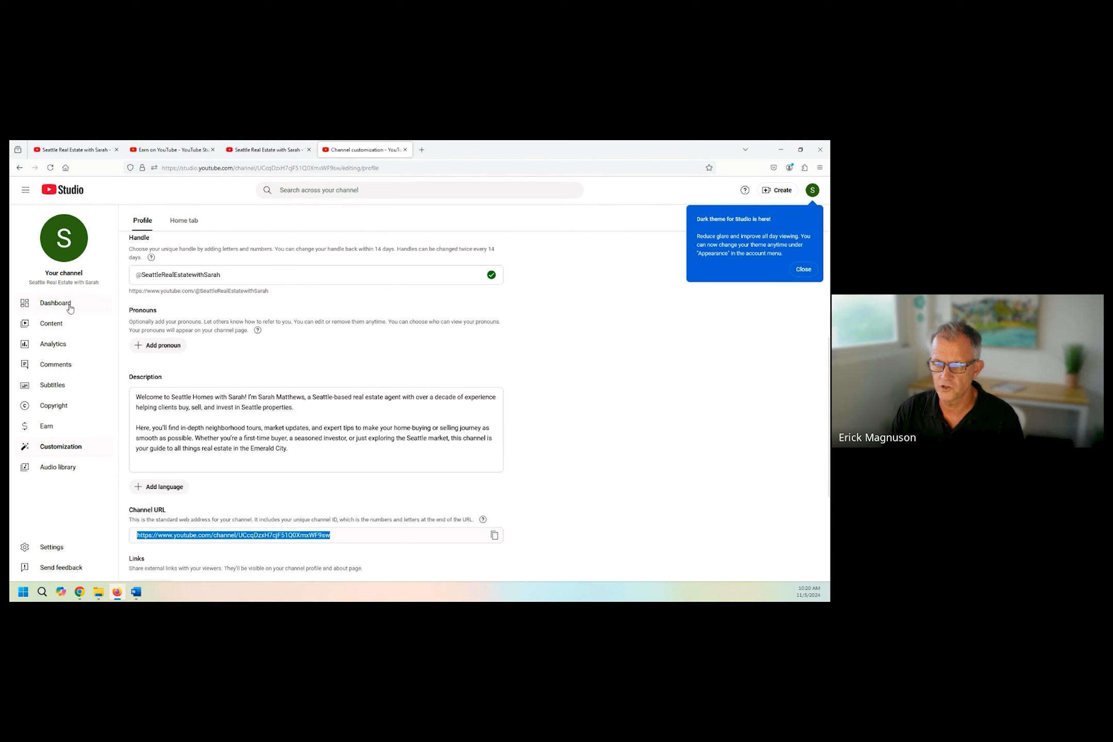
drag(131, 293, 266, 293)
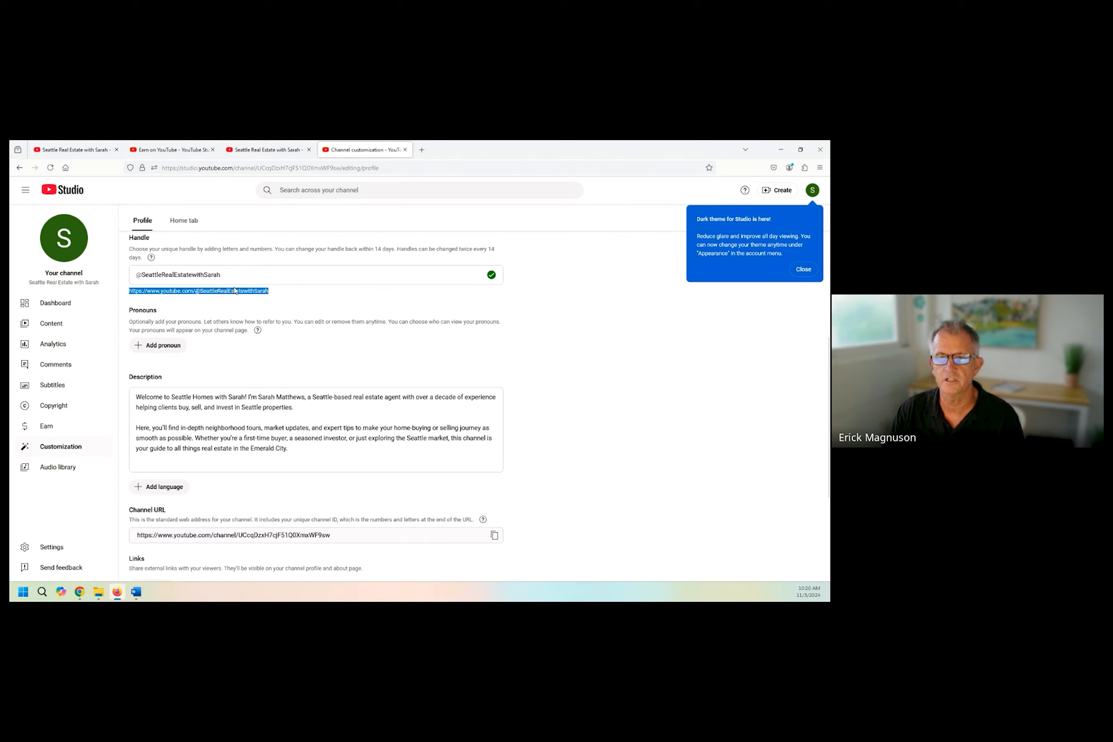
scroll(223, 416, down, 3)
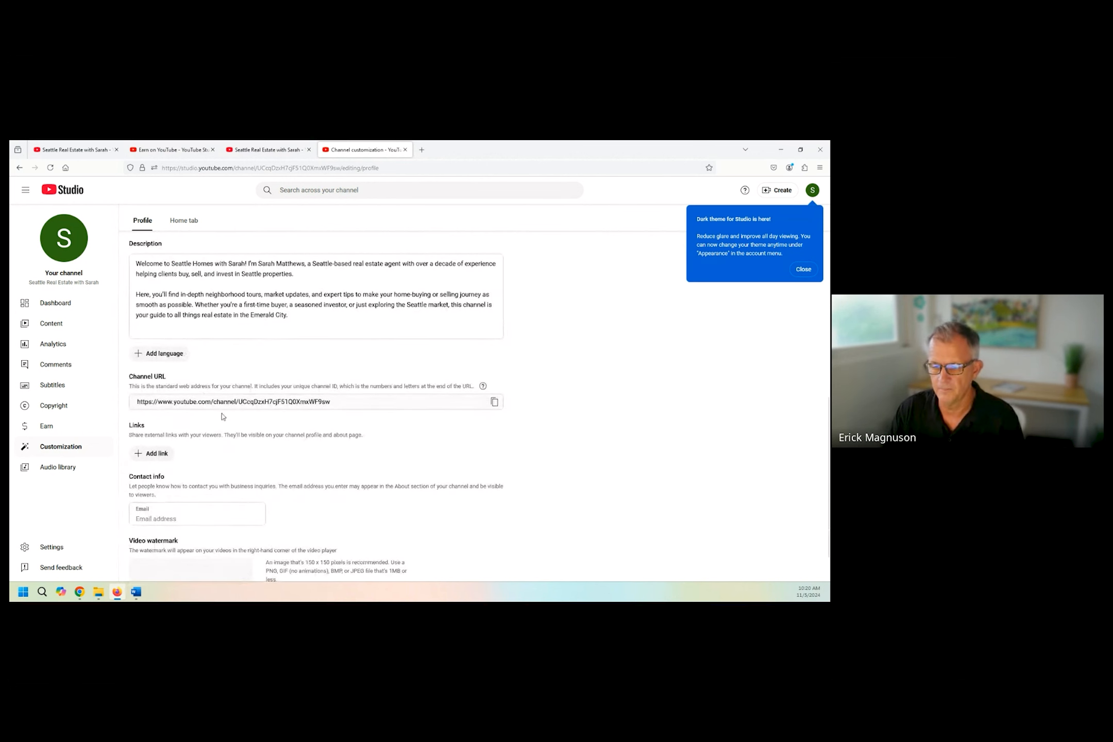
click(336, 399)
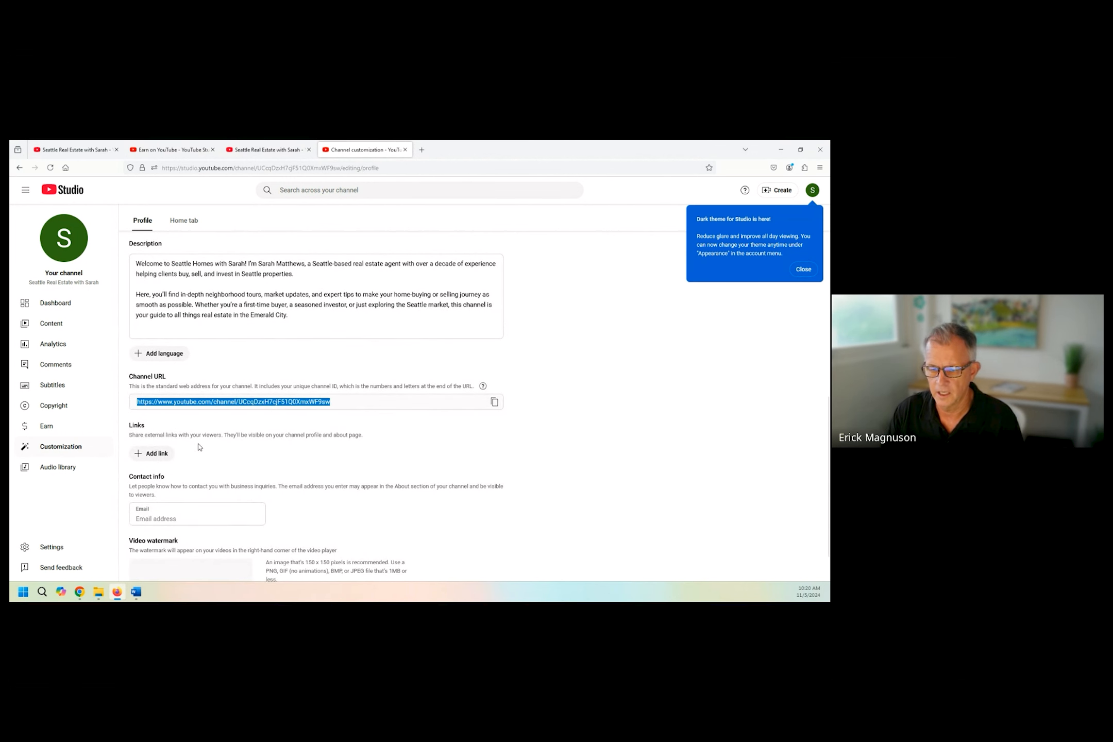
Add a link entry titled "Website", leaving its URL blank, and show where the contact email is entered.
scroll(158, 430, down, 1)
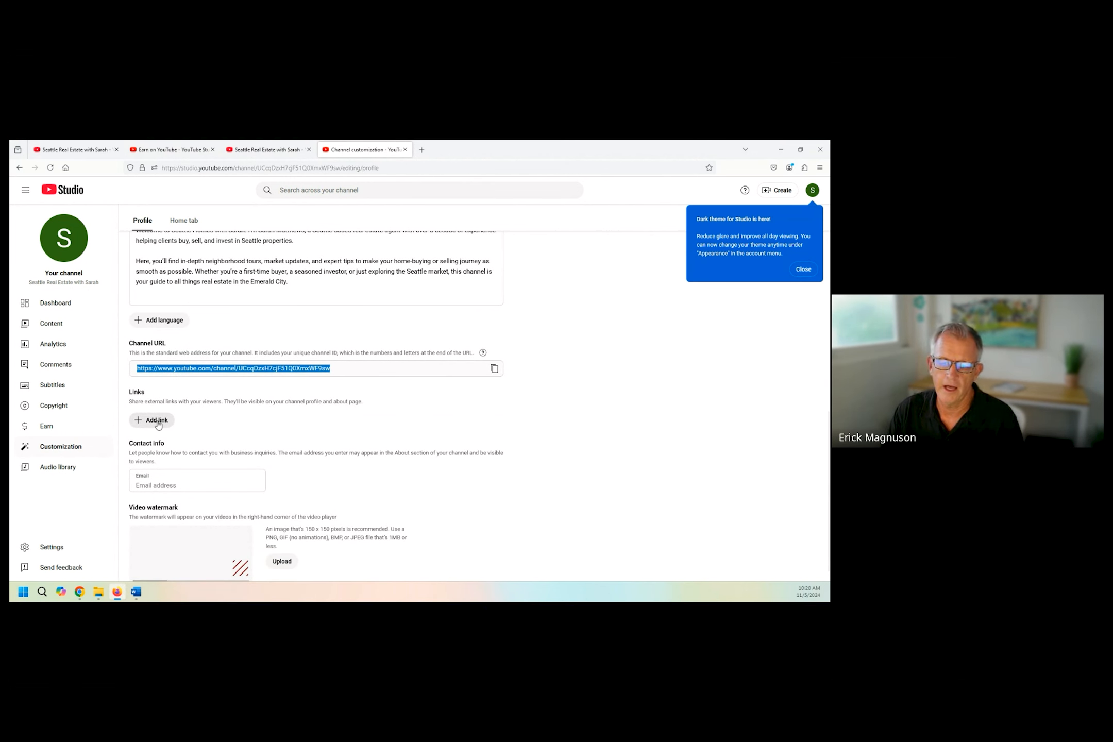
click(157, 421)
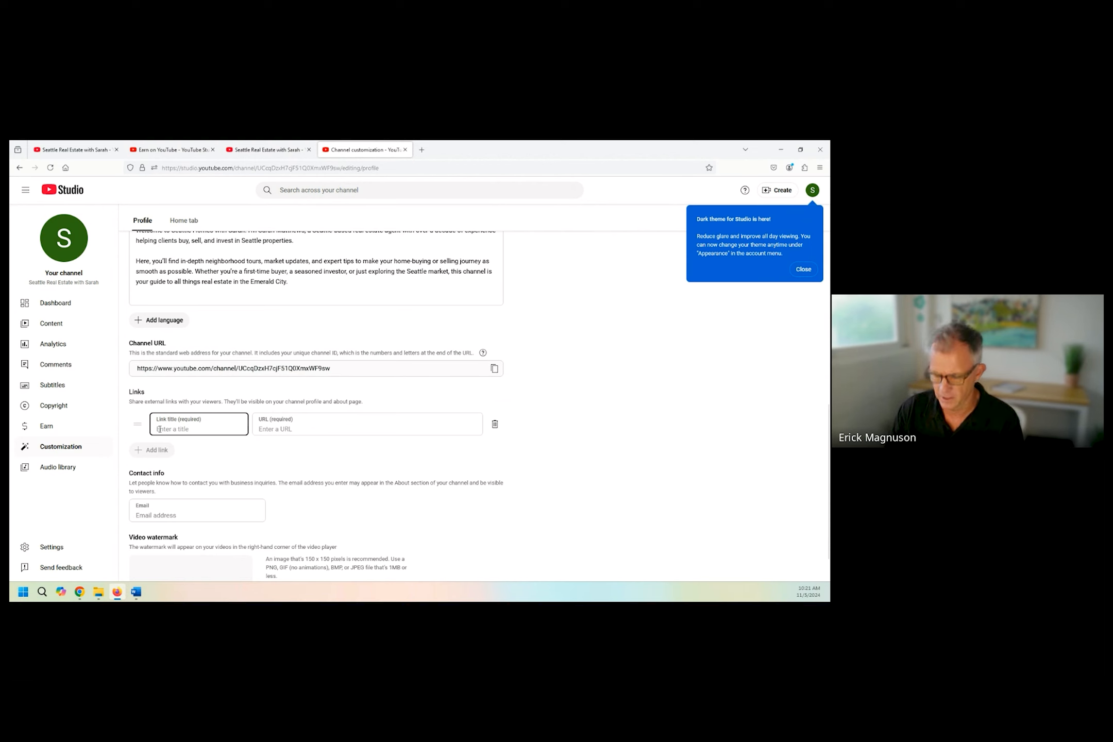
text(Website)
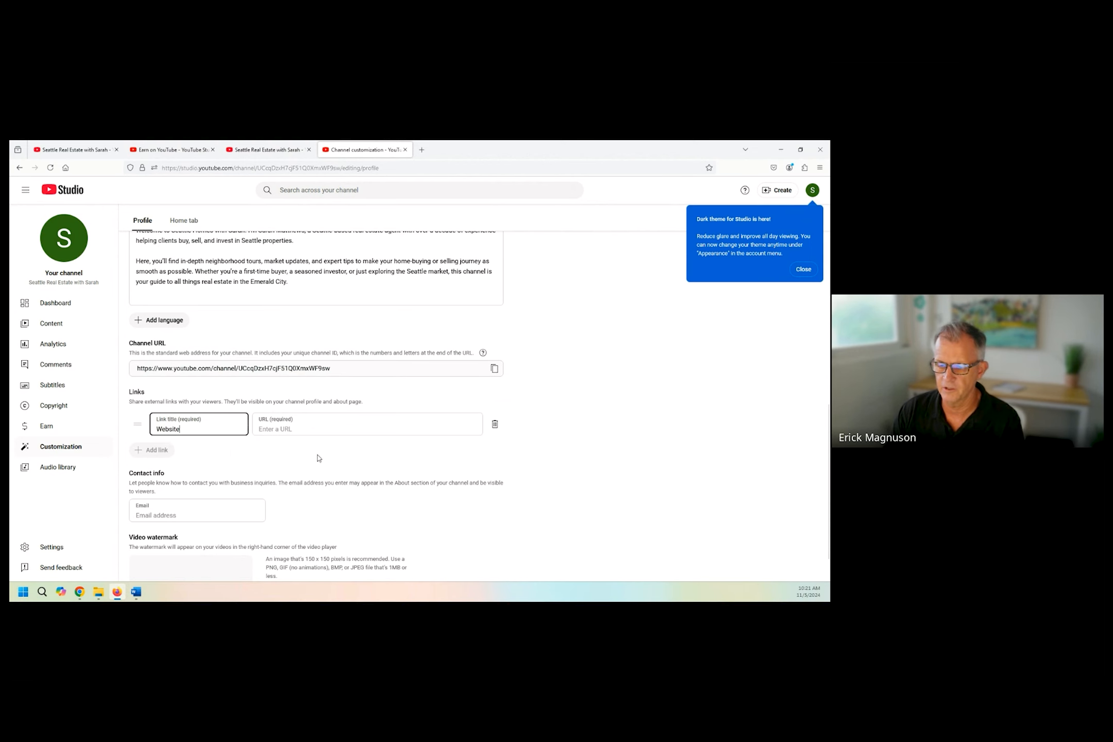
click(312, 429)
scroll(206, 461, down, 2)
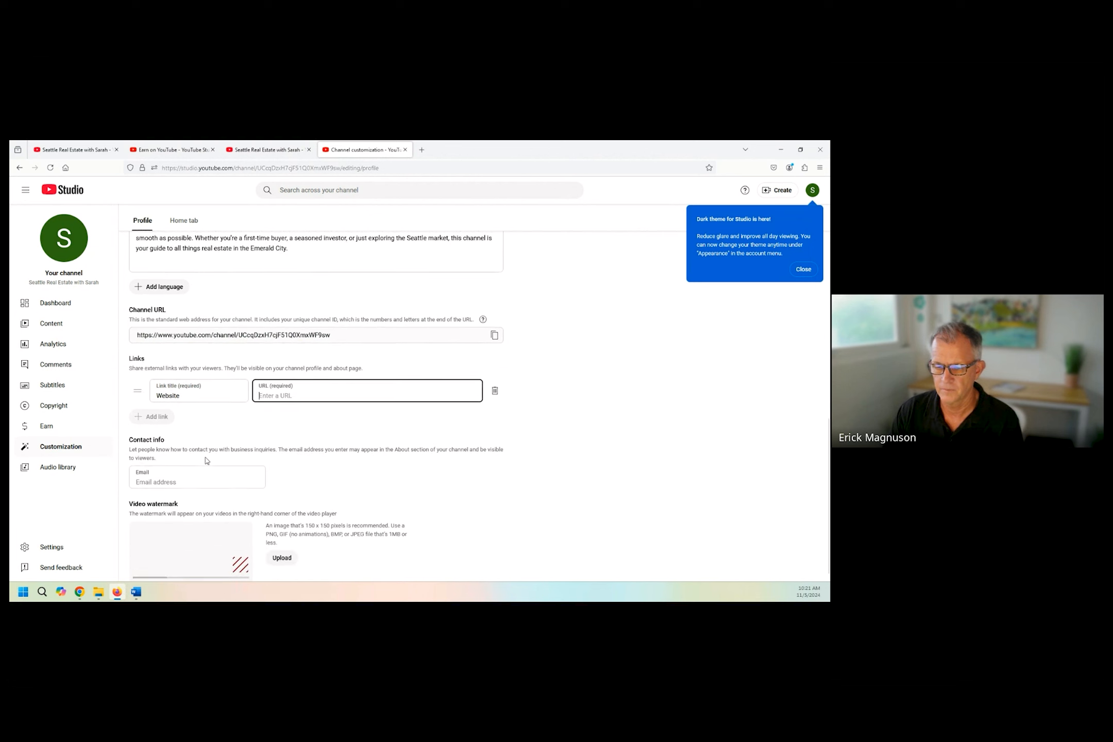
click(177, 463)
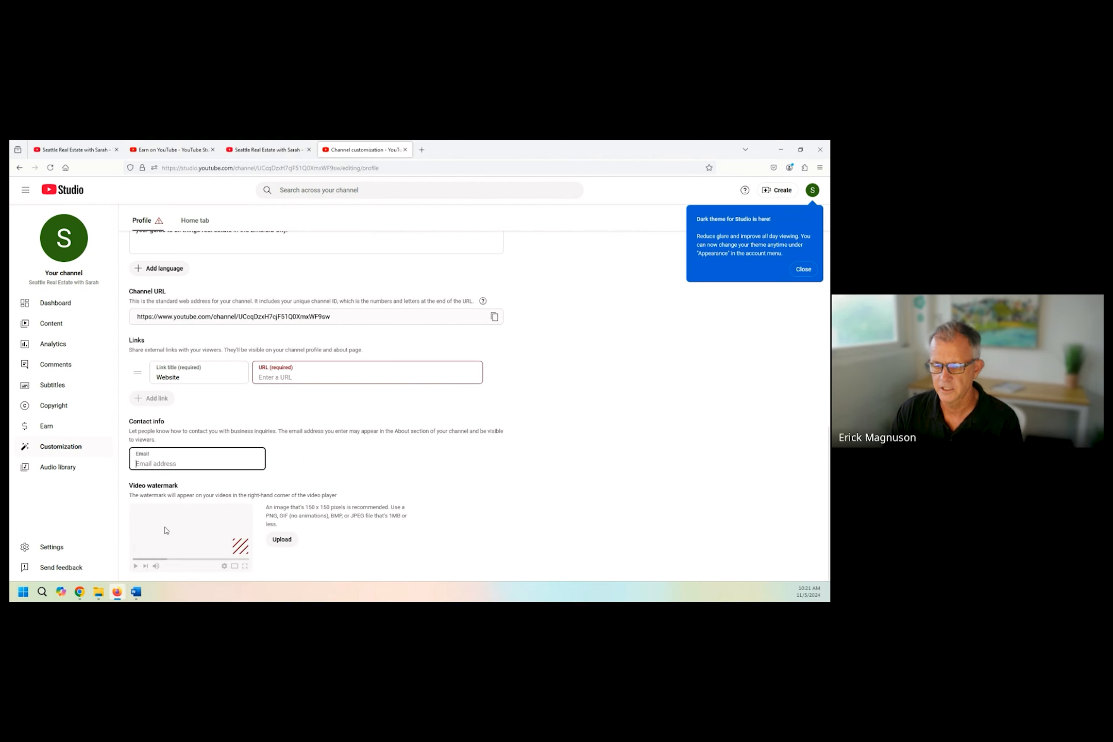
Upload the image file "watermark" as the channel's video watermark and accept its full crop.
click(282, 540)
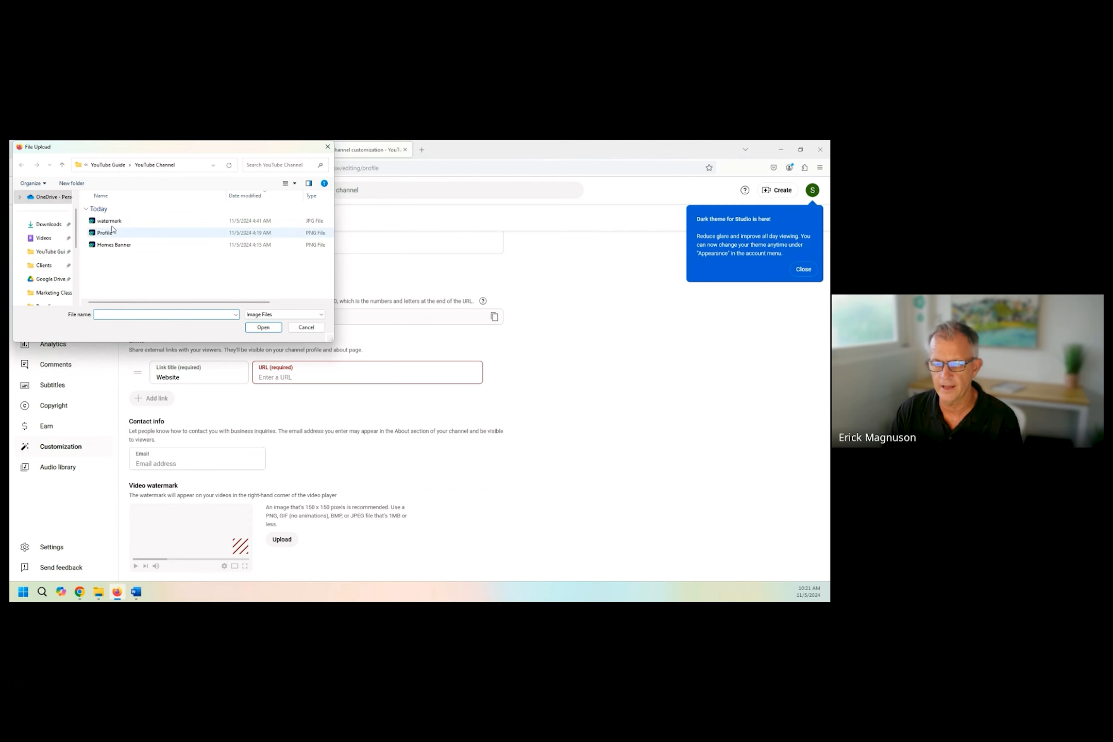
click(155, 220)
click(263, 327)
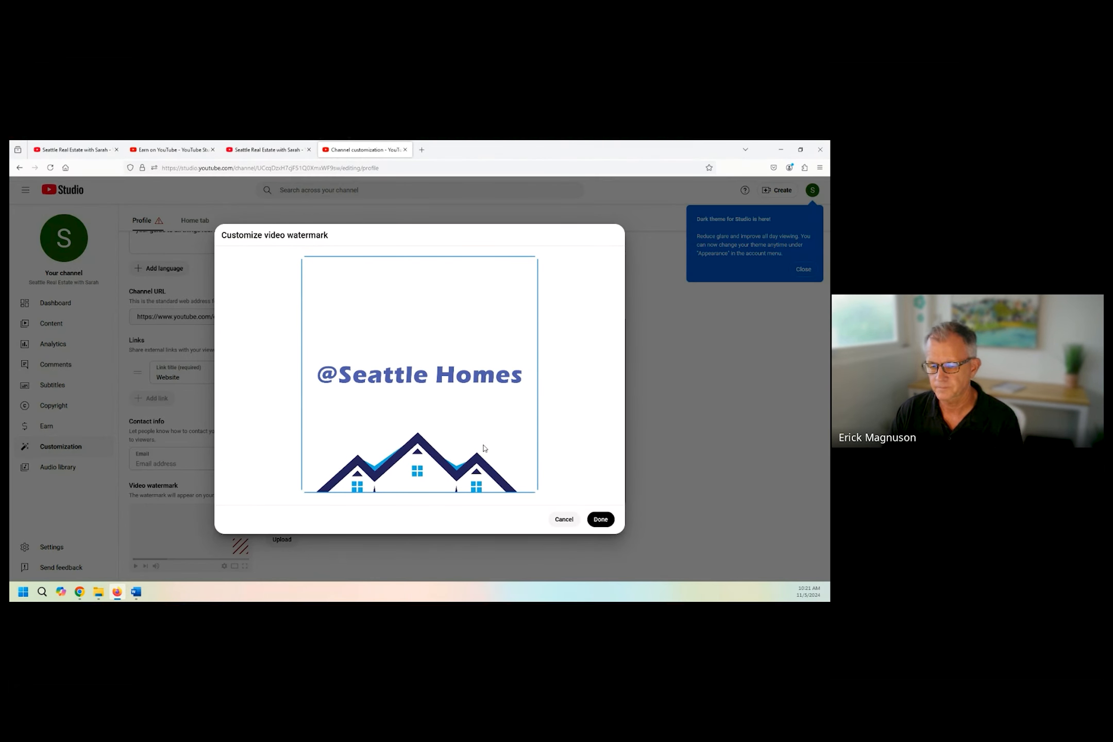
click(600, 519)
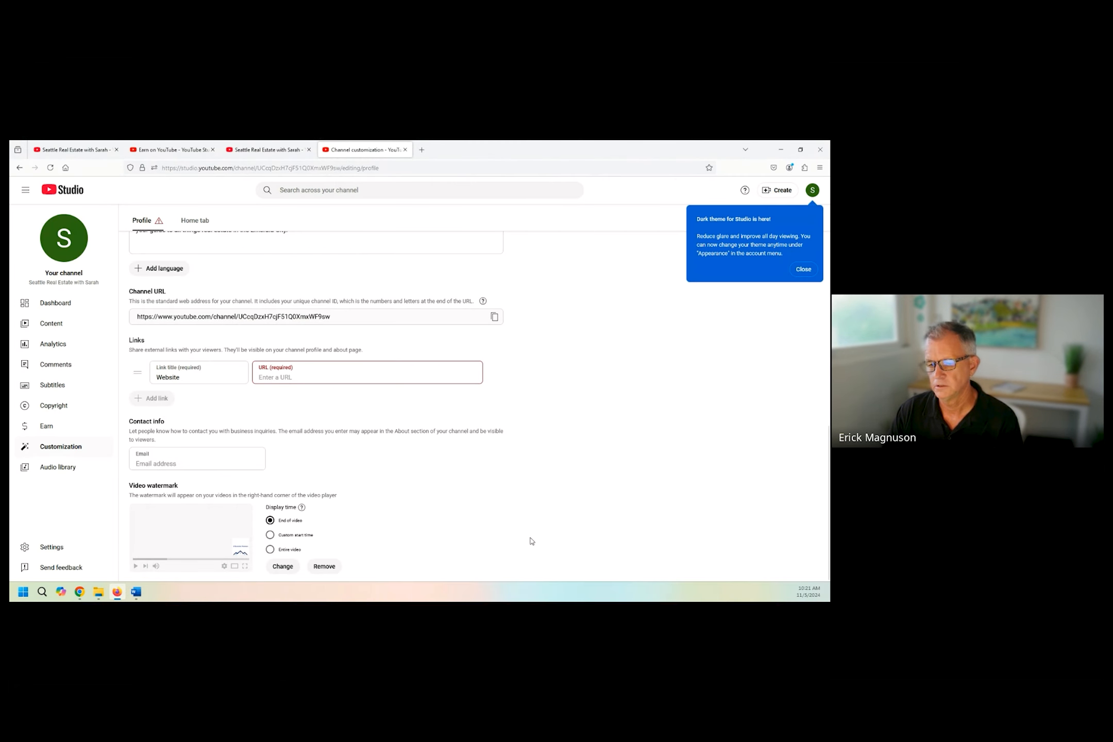
scroll(452, 530, up, 3)
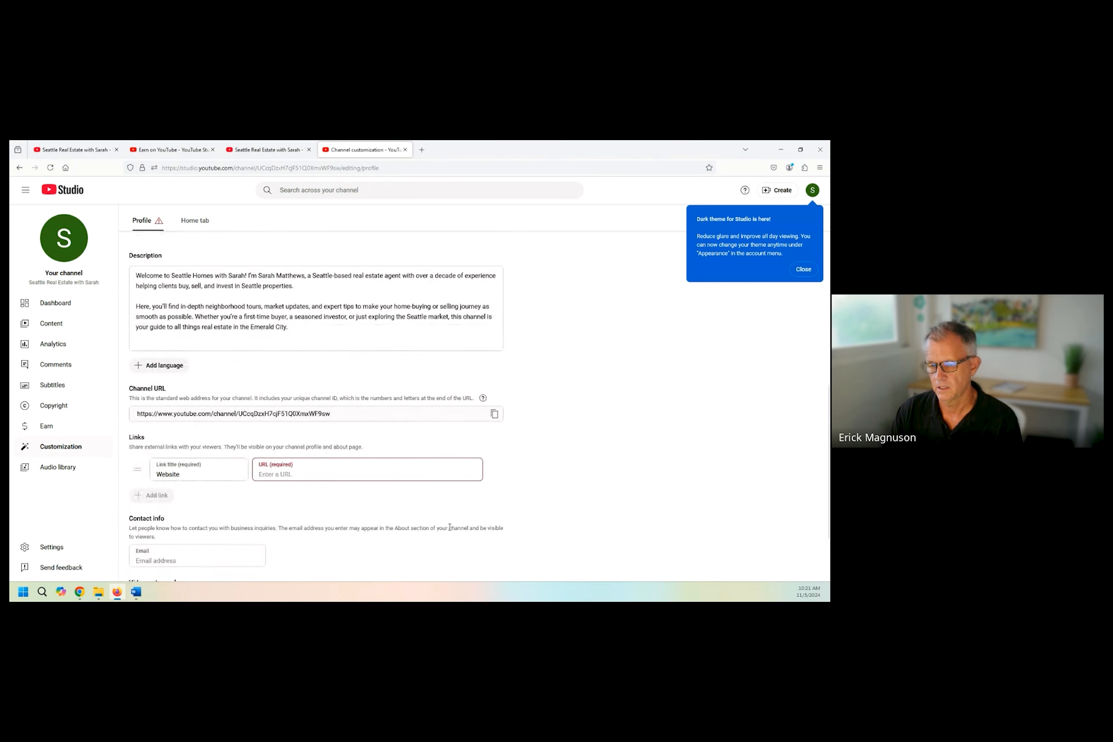
click(272, 477)
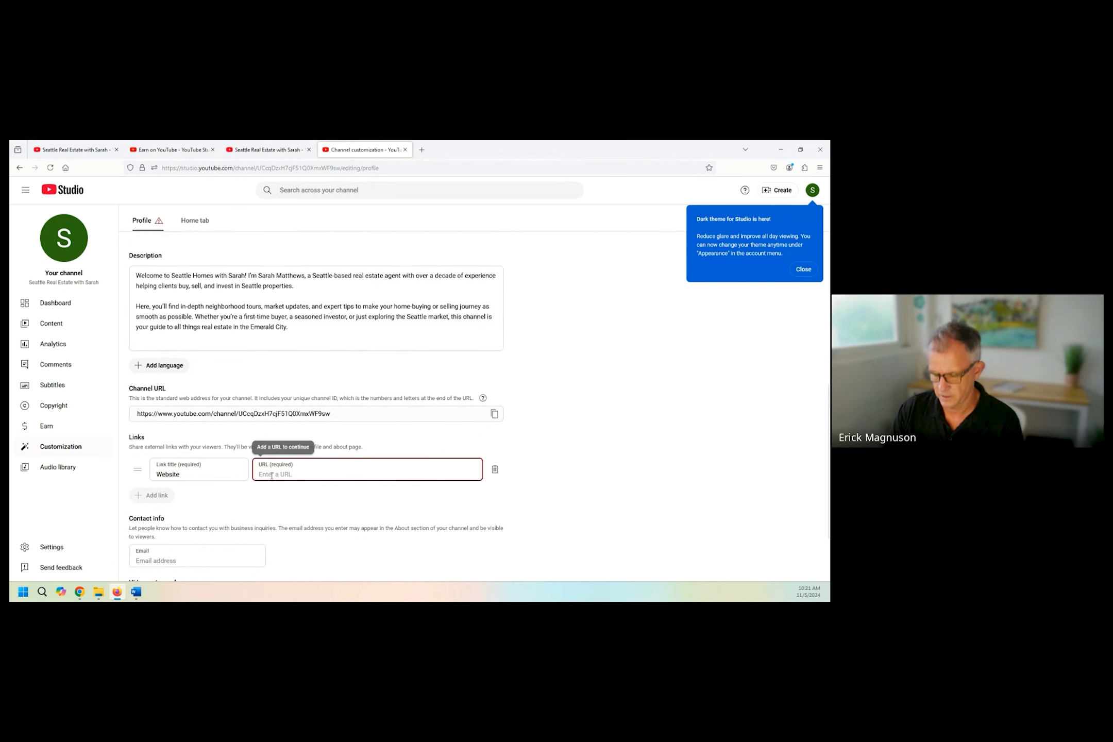
text(https://seattlehomes.com)
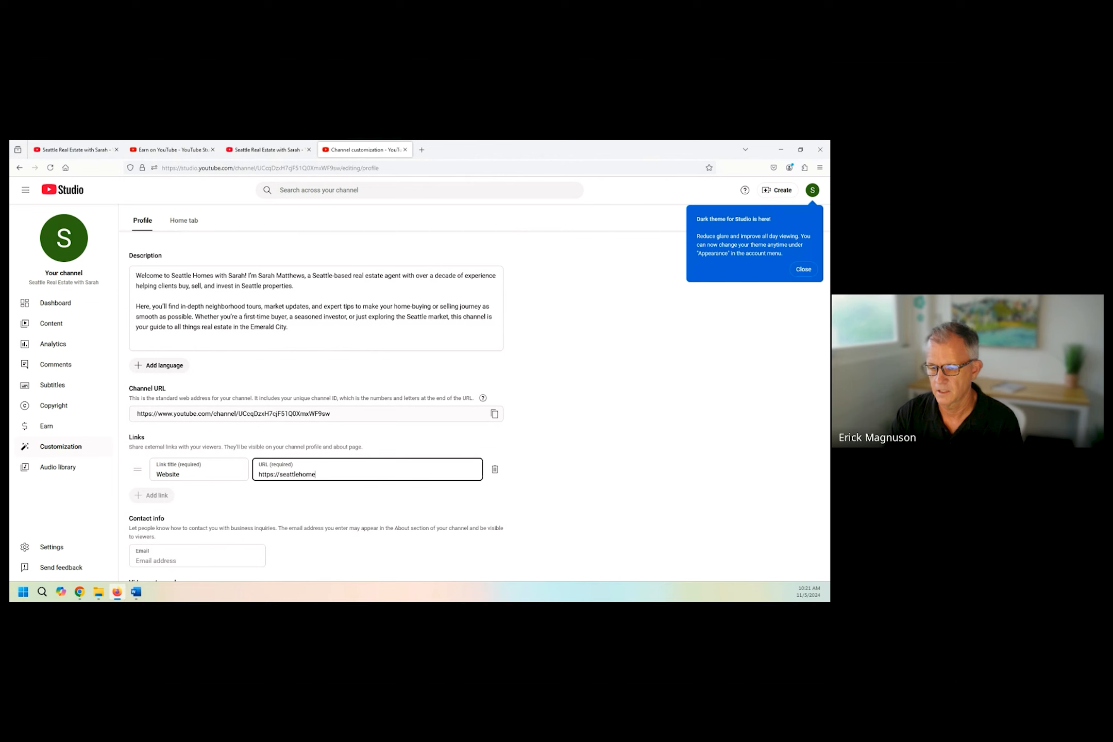
click(488, 444)
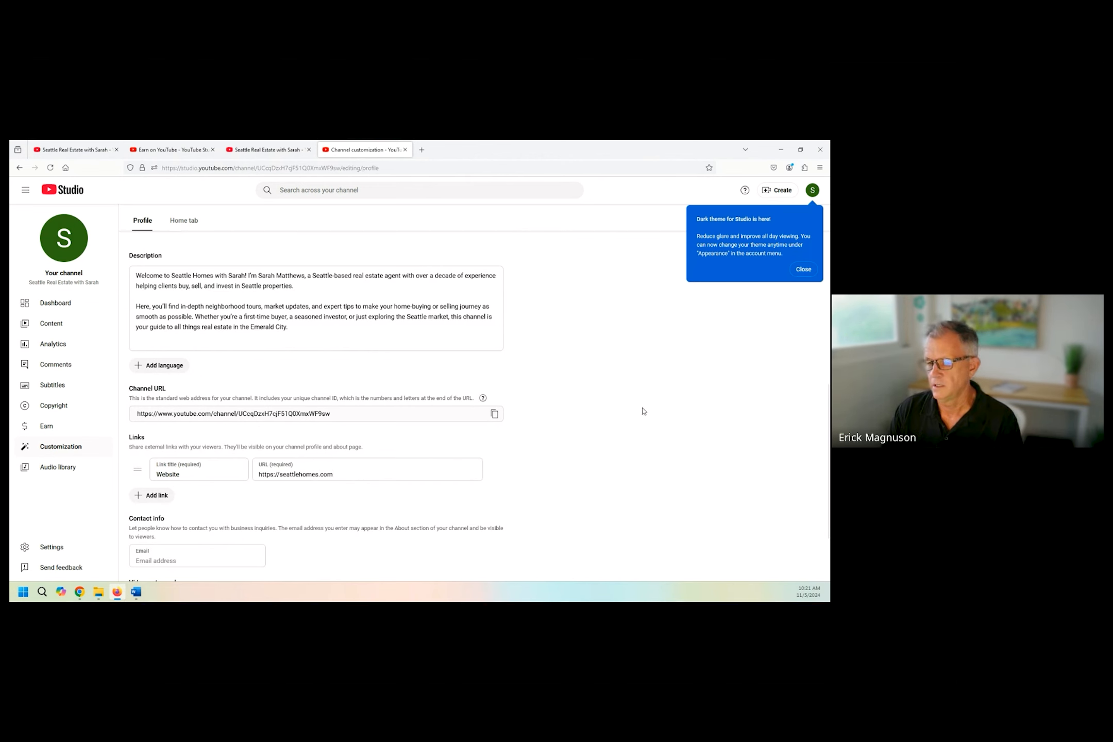
Dismiss the dark theme notice and publish the channel profile changes.
scroll(258, 446, down, 2)
scroll(449, 455, up, 9)
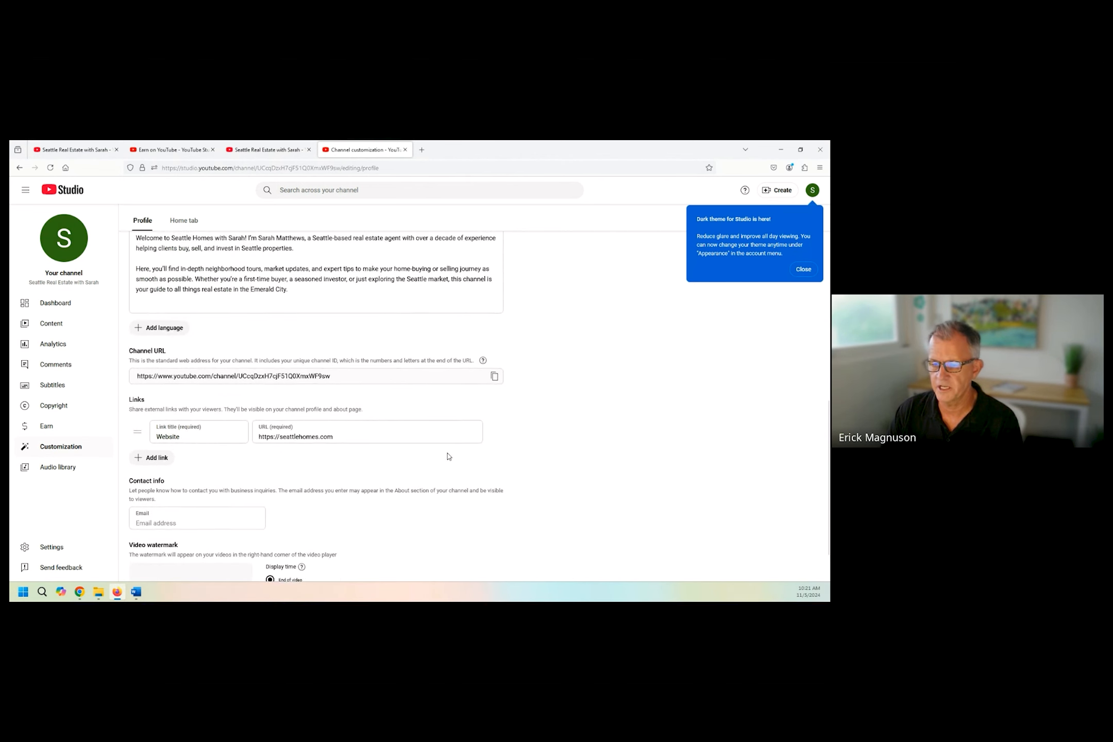
click(810, 276)
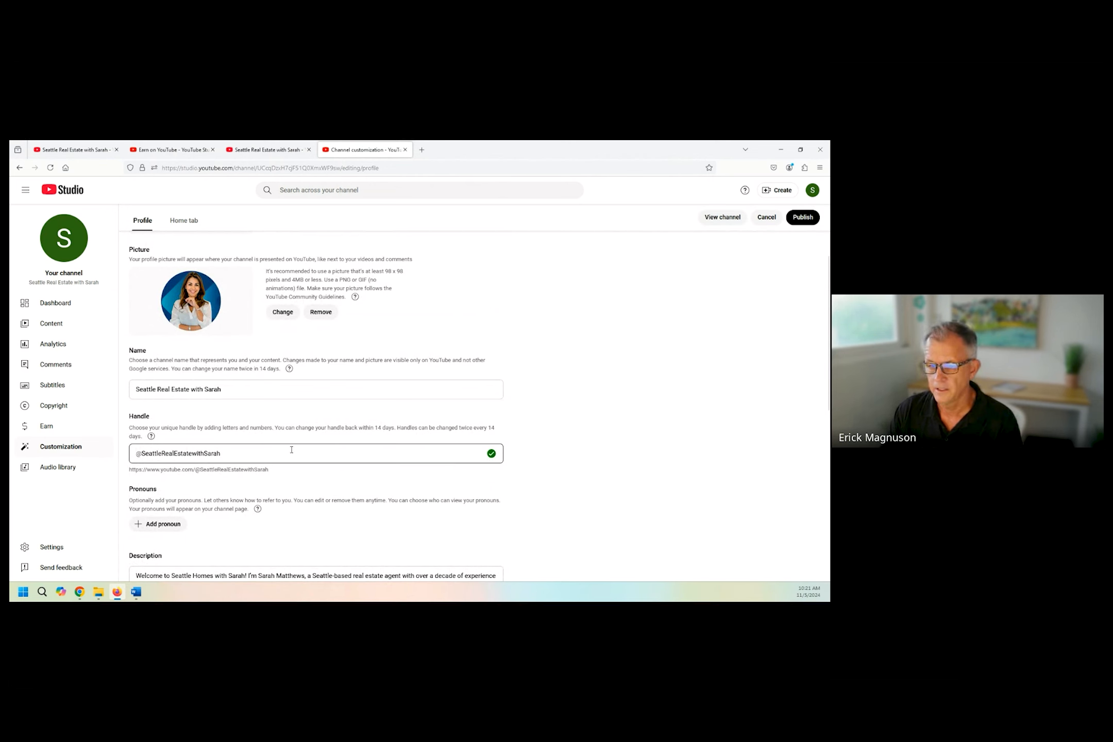
click(804, 218)
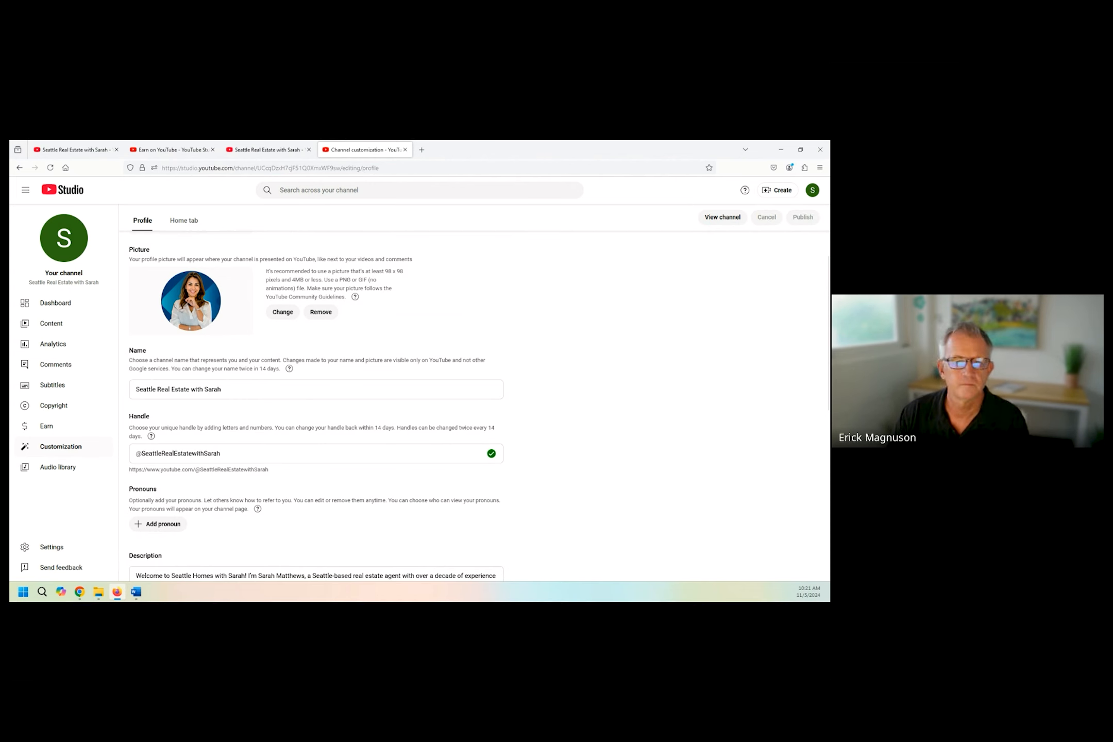
View the published channel page, then return to the channel customization page.
click(42, 542)
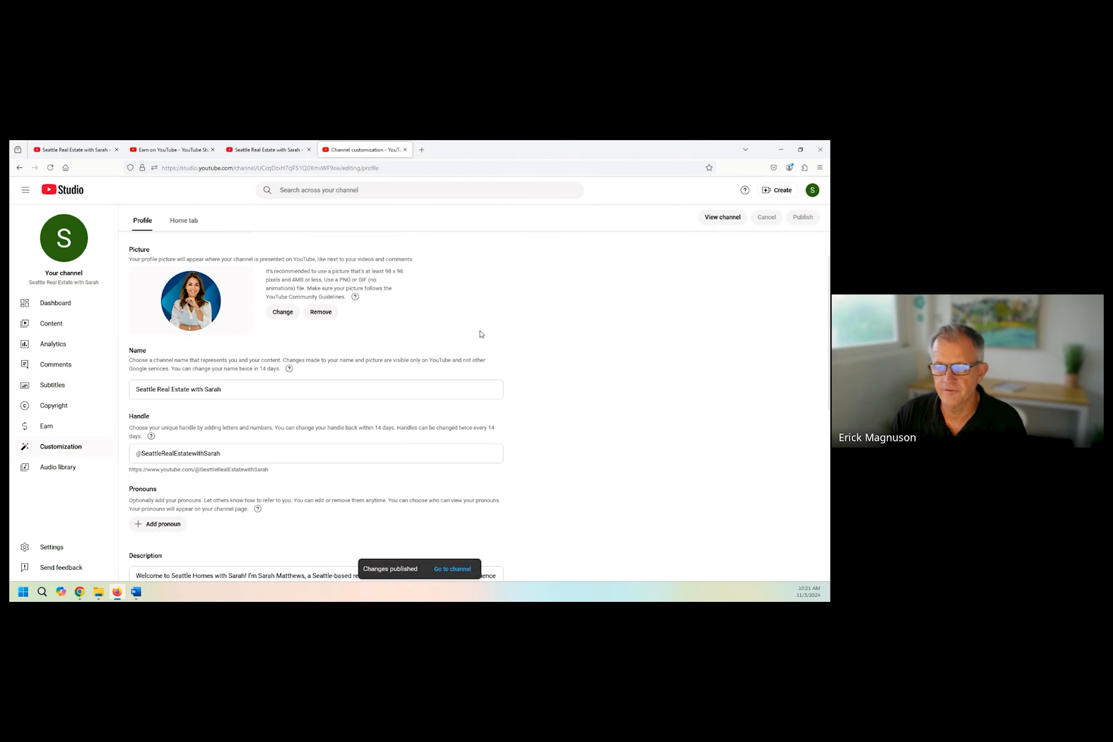
click(454, 568)
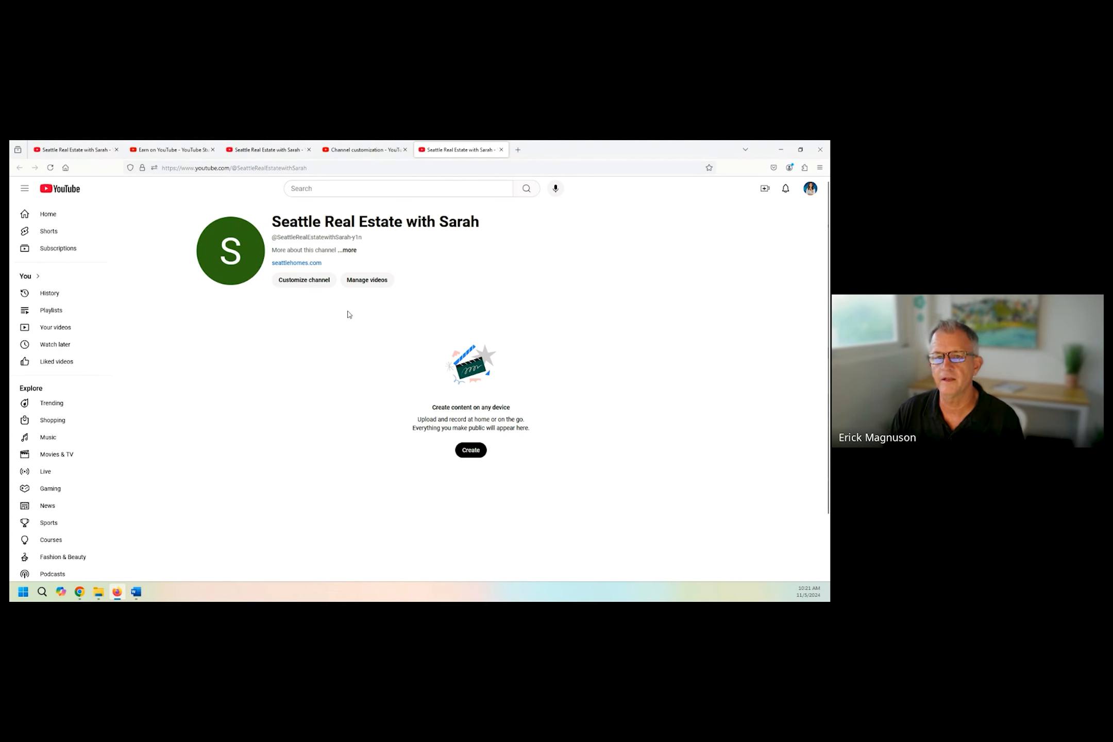
click(326, 156)
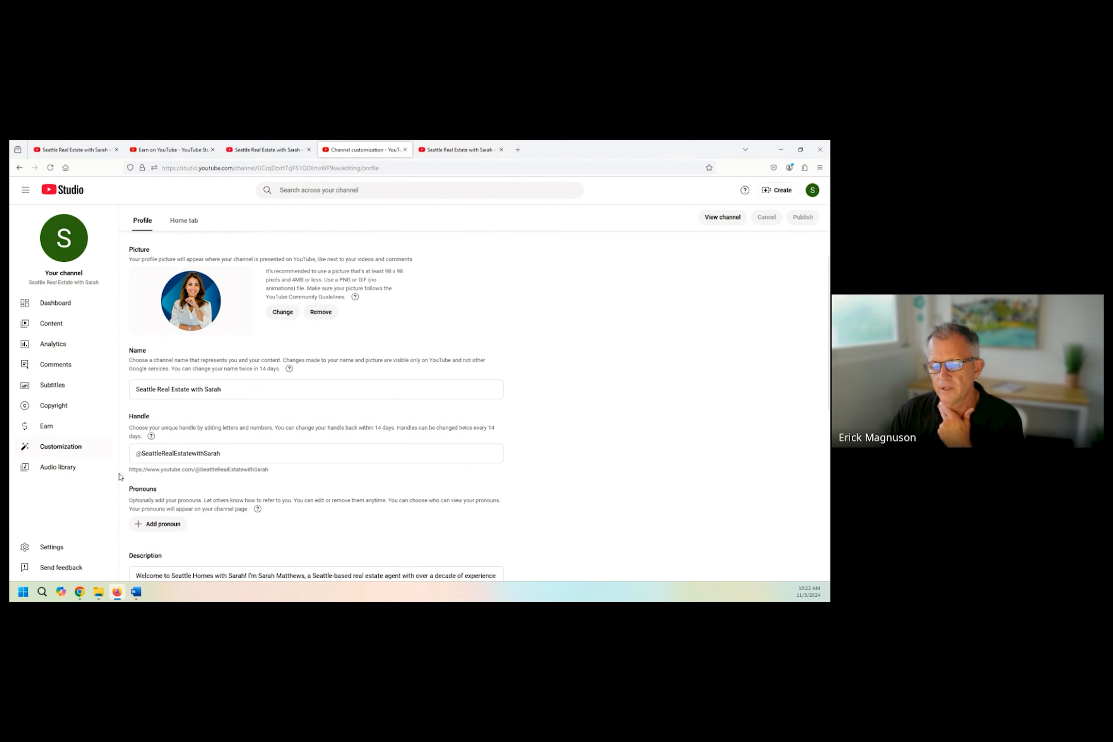
In the channel settings, set the country of residence to United States and the audience to not made for kids.
click(52, 547)
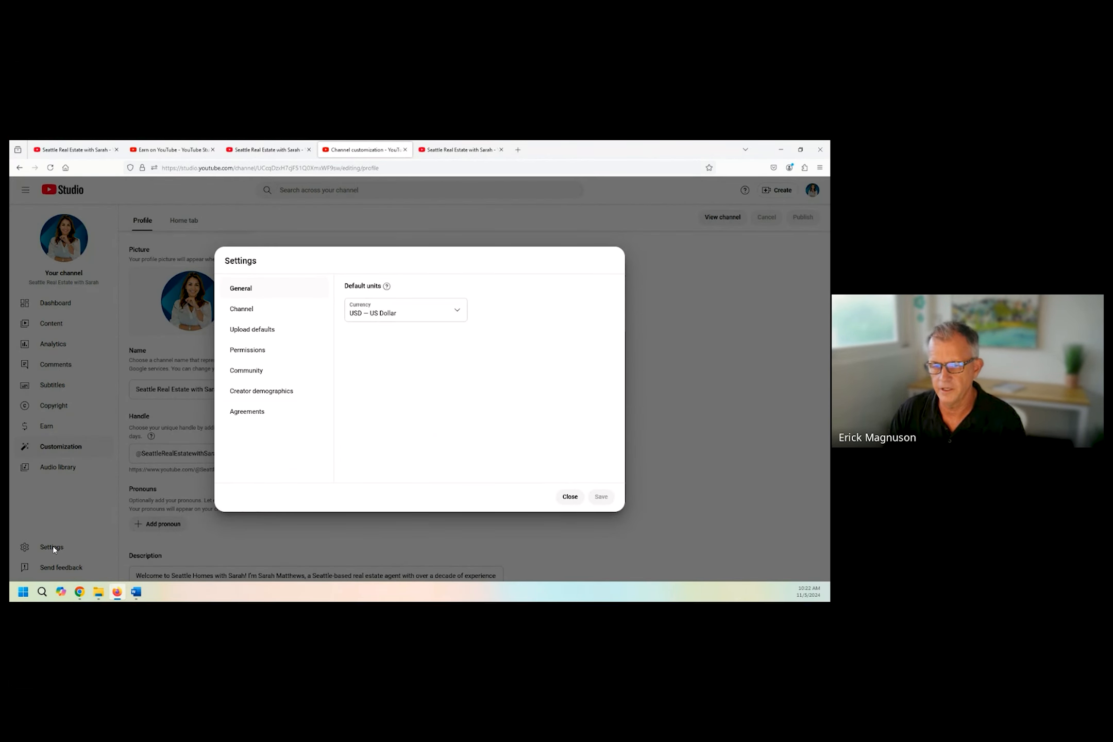
click(241, 312)
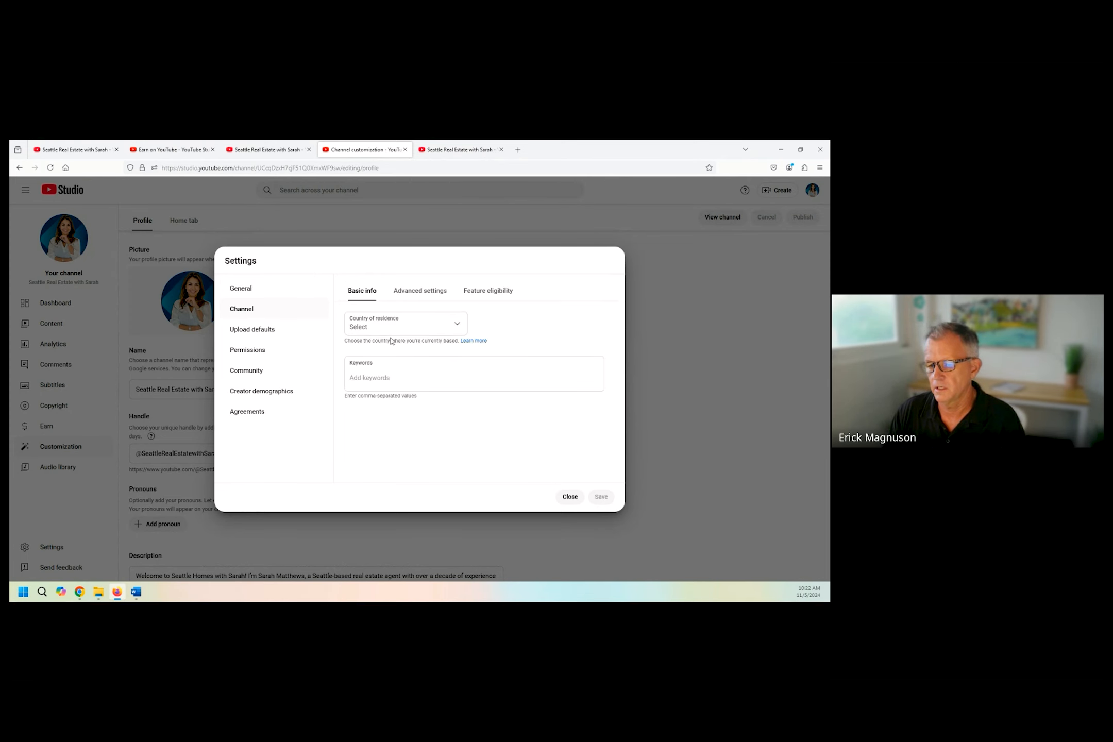
click(428, 328)
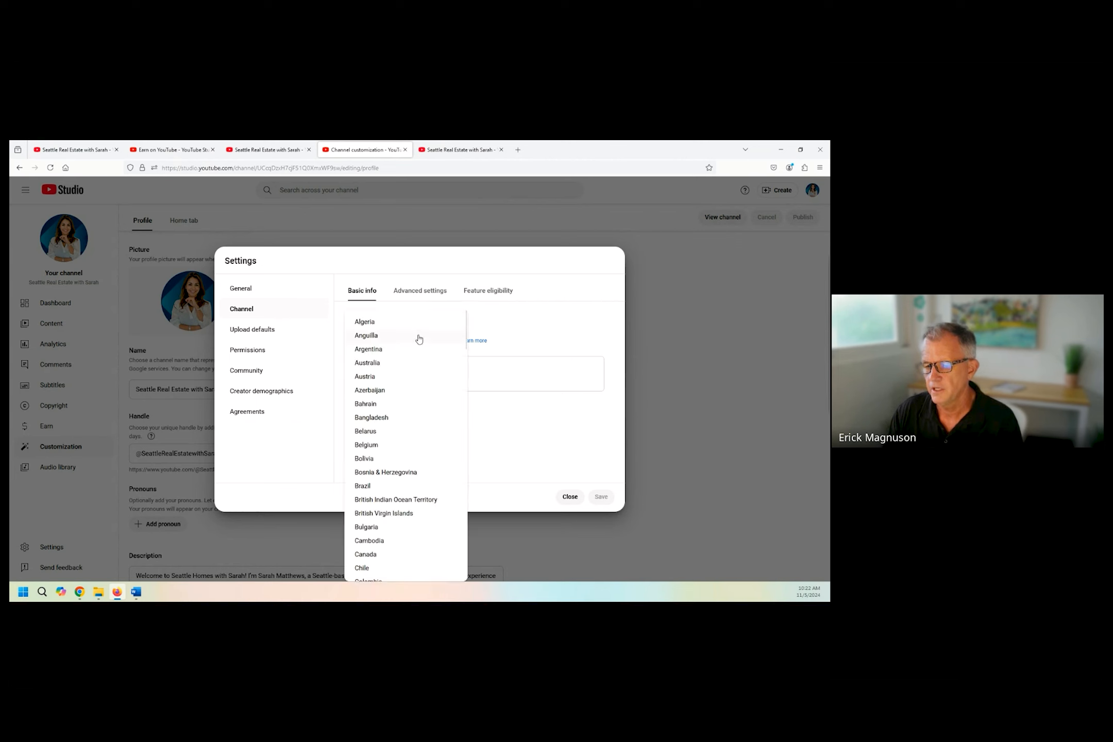
scroll(381, 450, down, 15)
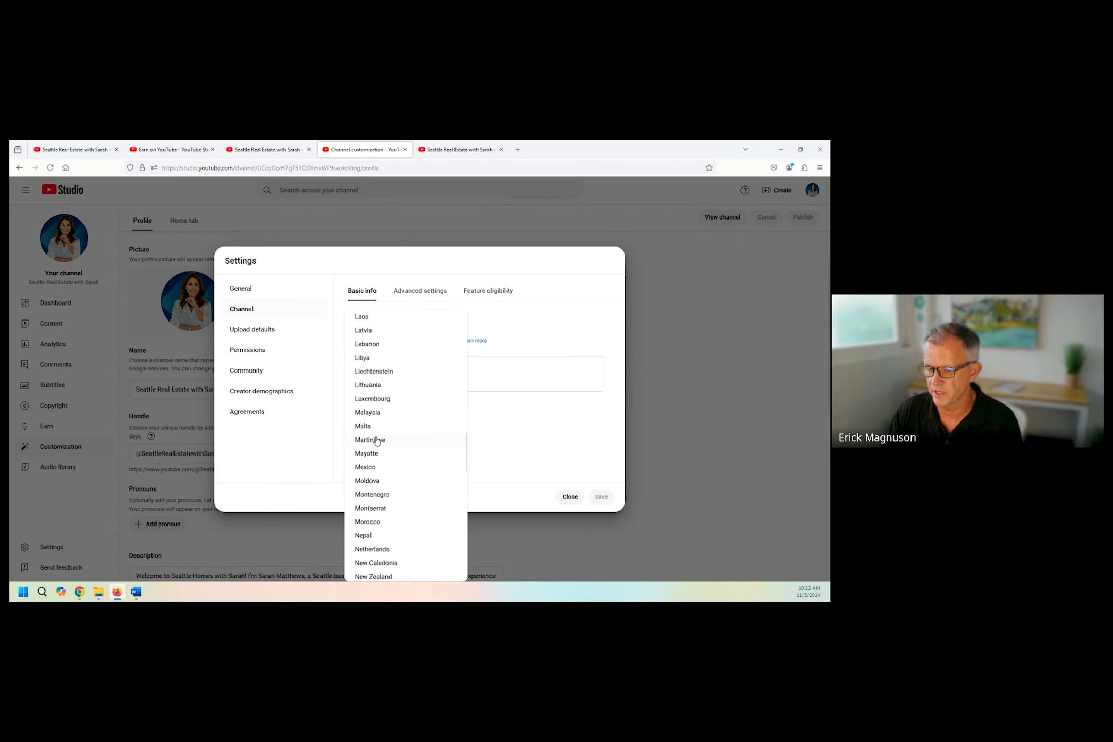
scroll(376, 444, down, 8)
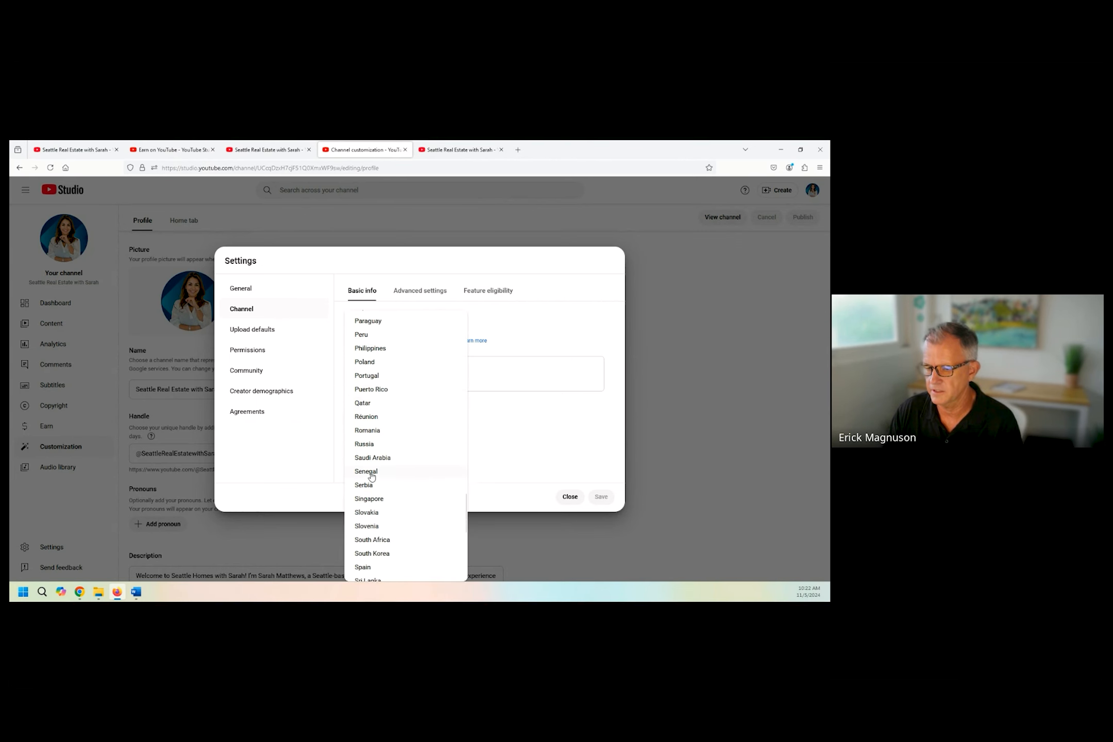
scroll(371, 479, down, 2)
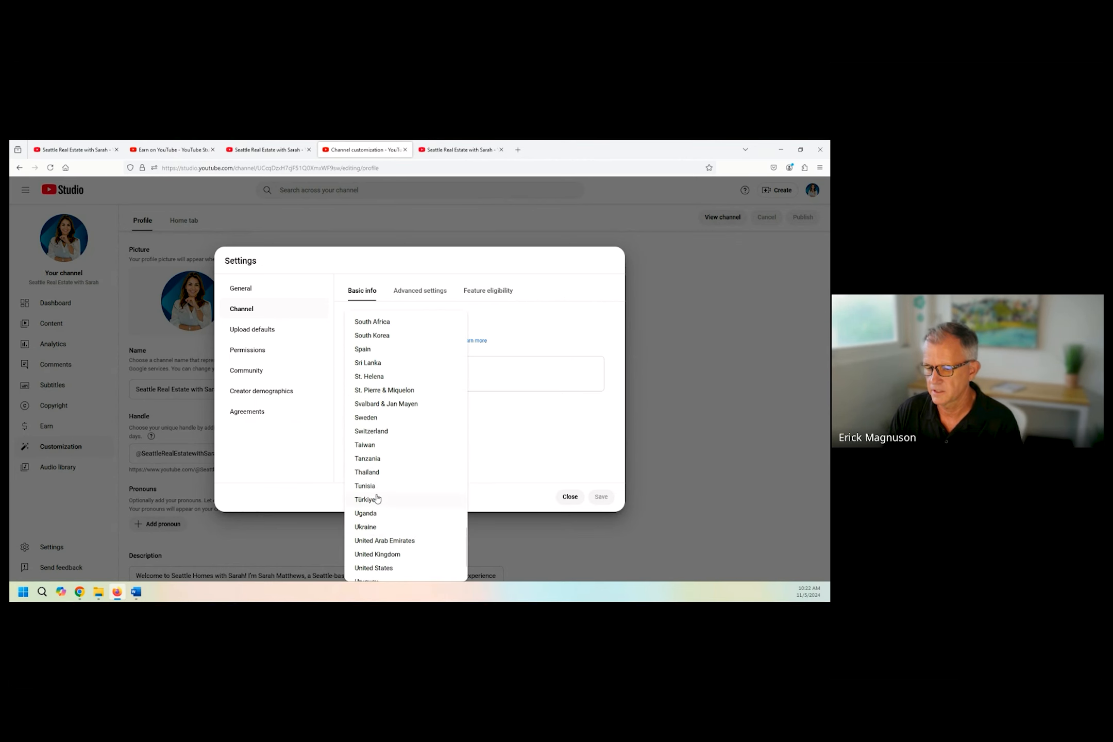
click(372, 568)
click(423, 290)
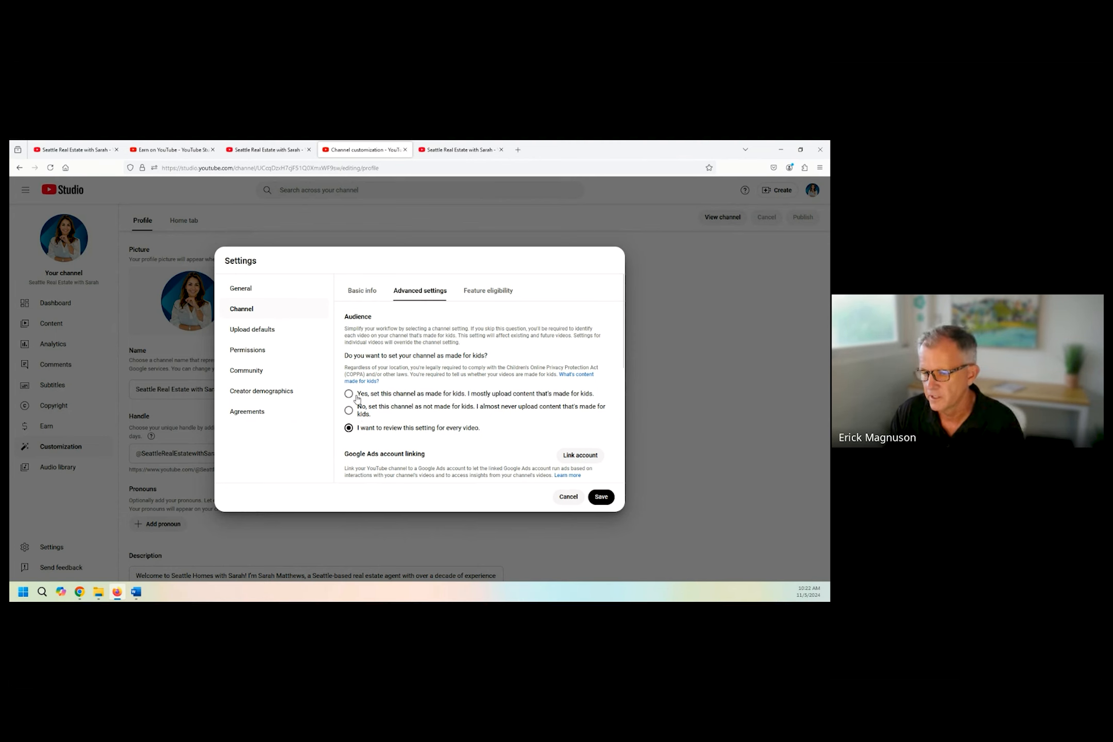
click(350, 412)
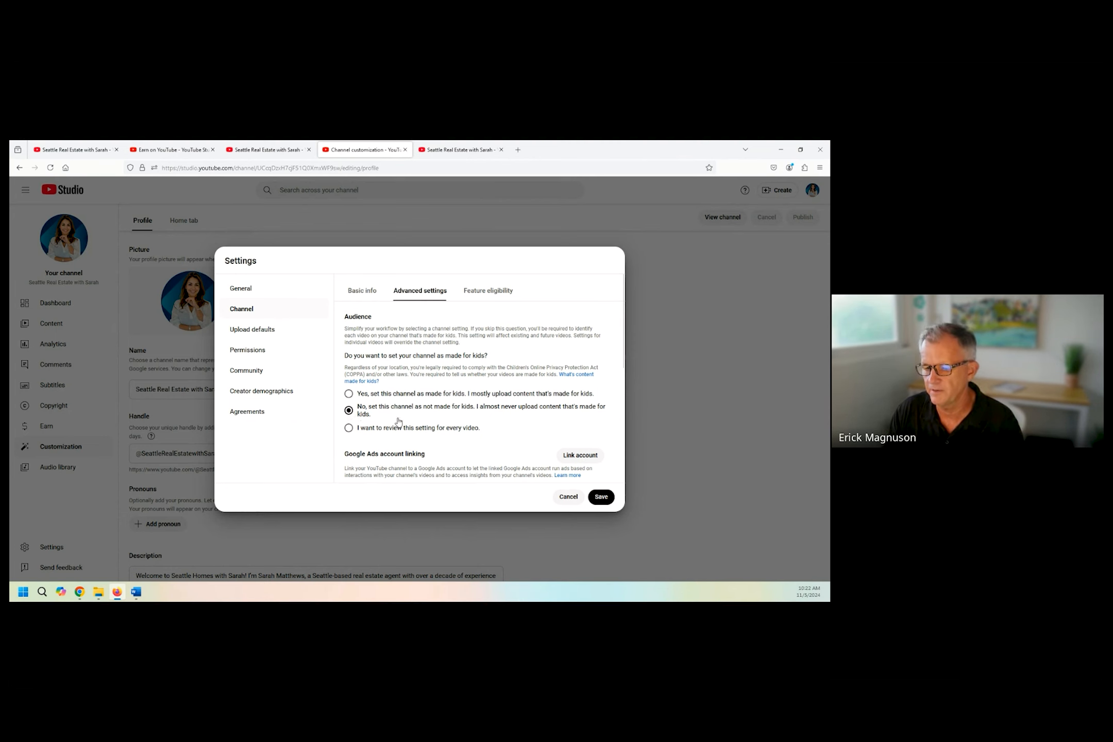
Review the channel's Google Ads linking, automatic captions, advertisements and clips options, and save the settings.
scroll(397, 424, down, 3)
scroll(397, 424, down, 1)
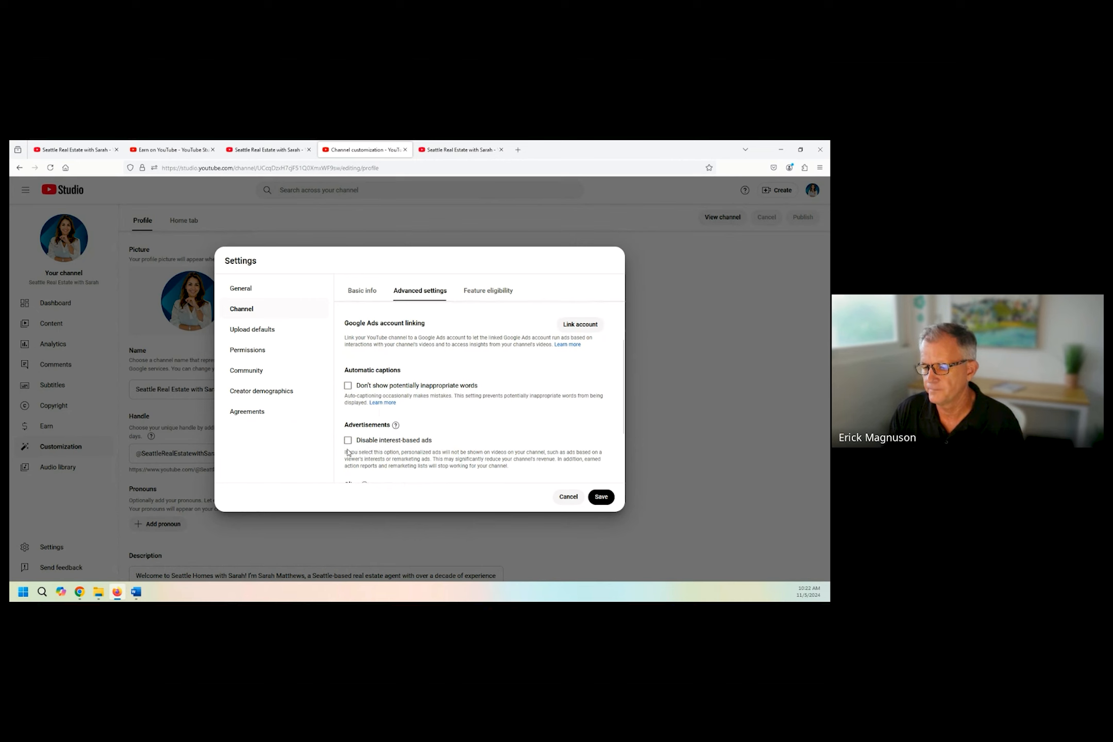
scroll(357, 422, down, 2)
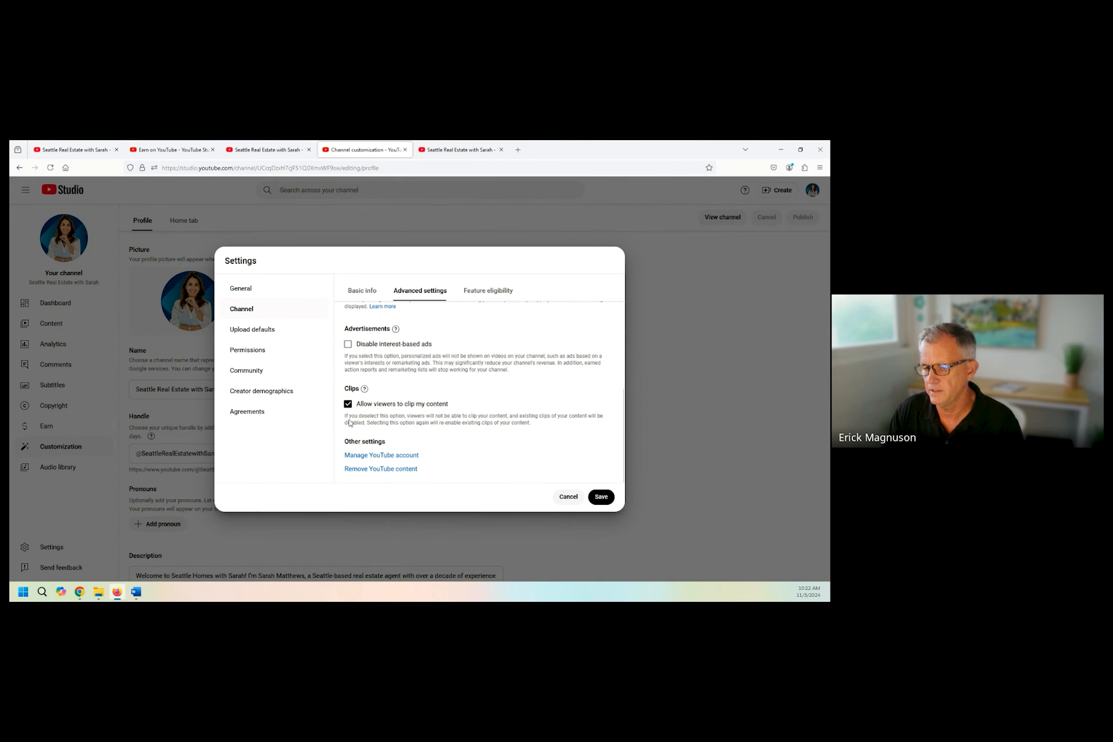
scroll(446, 364, up, 5)
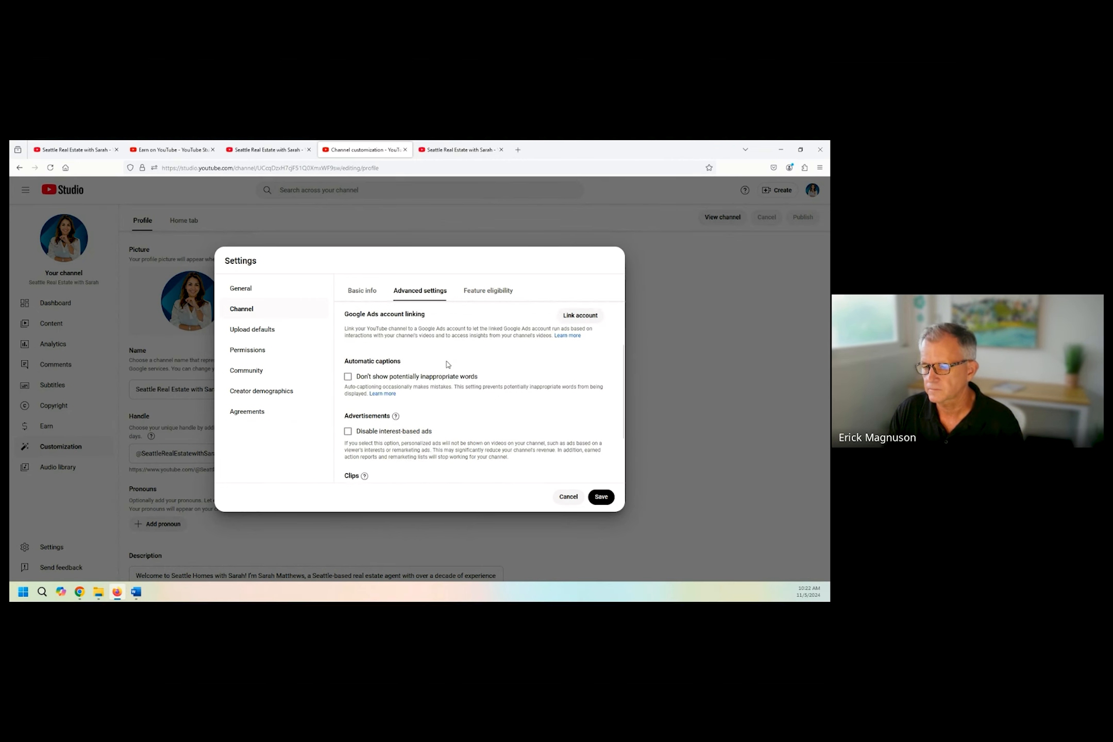
scroll(443, 367, down, 3)
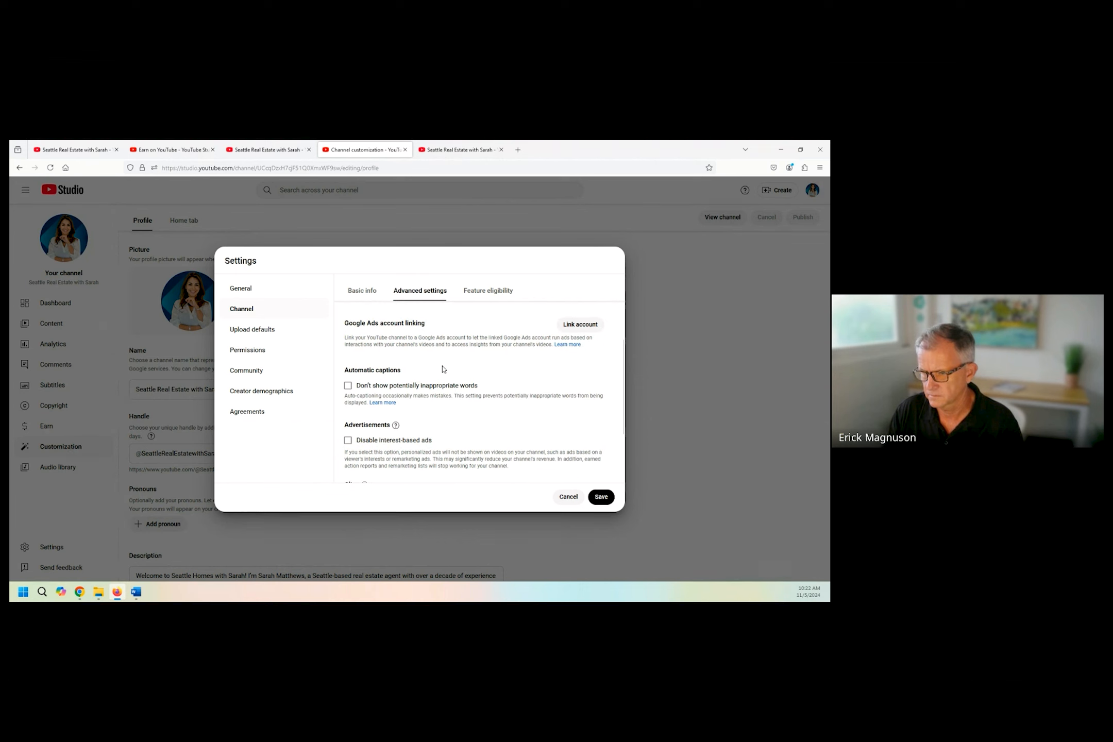
scroll(442, 369, down, 2)
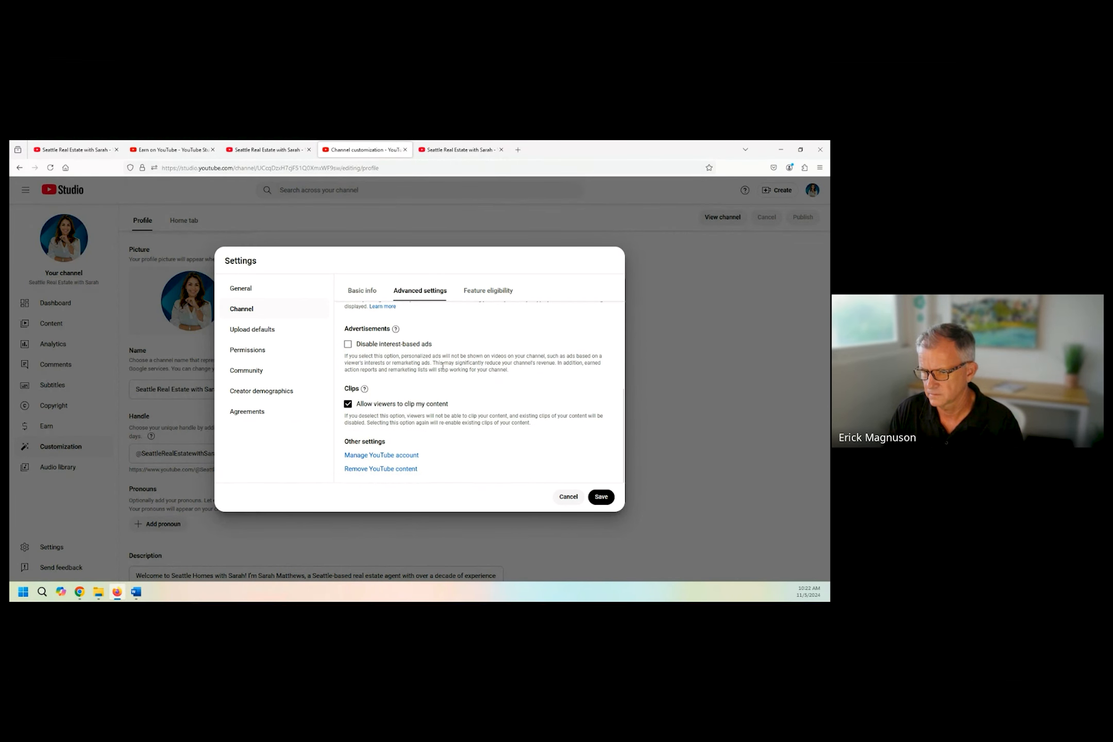
scroll(495, 361, up, 5)
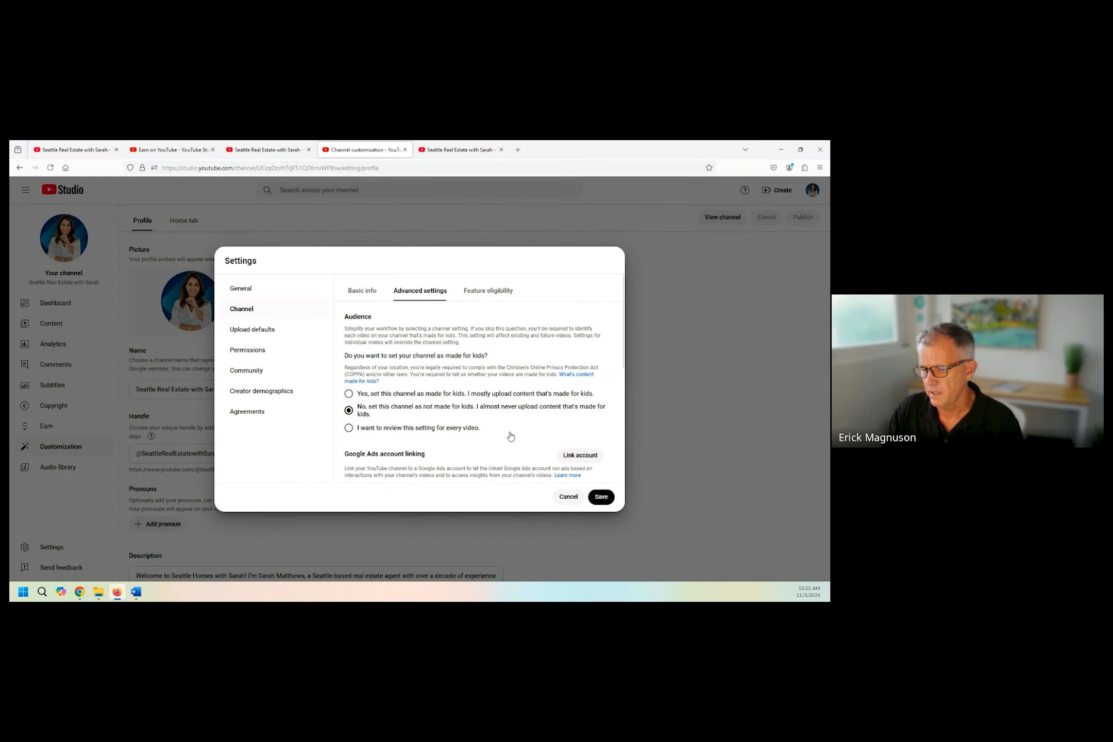
scroll(510, 437, down, 2)
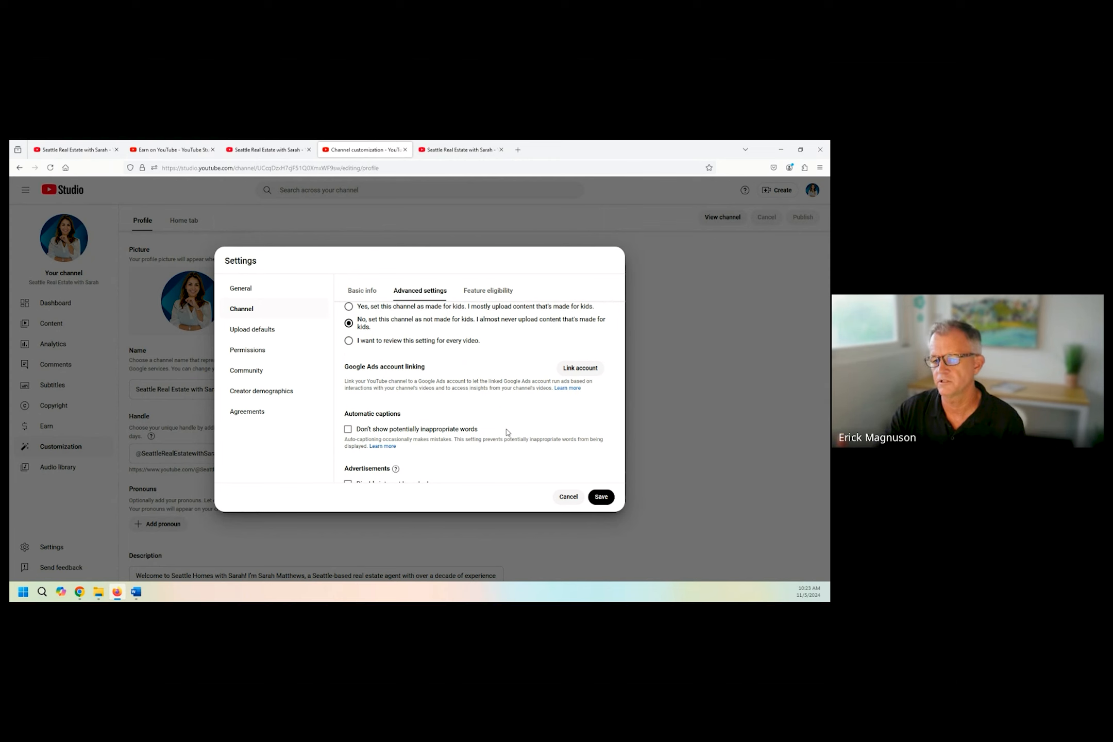
scroll(479, 447, down, 2)
scroll(469, 413, up, 4)
scroll(463, 396, down, 1)
scroll(463, 396, down, 3)
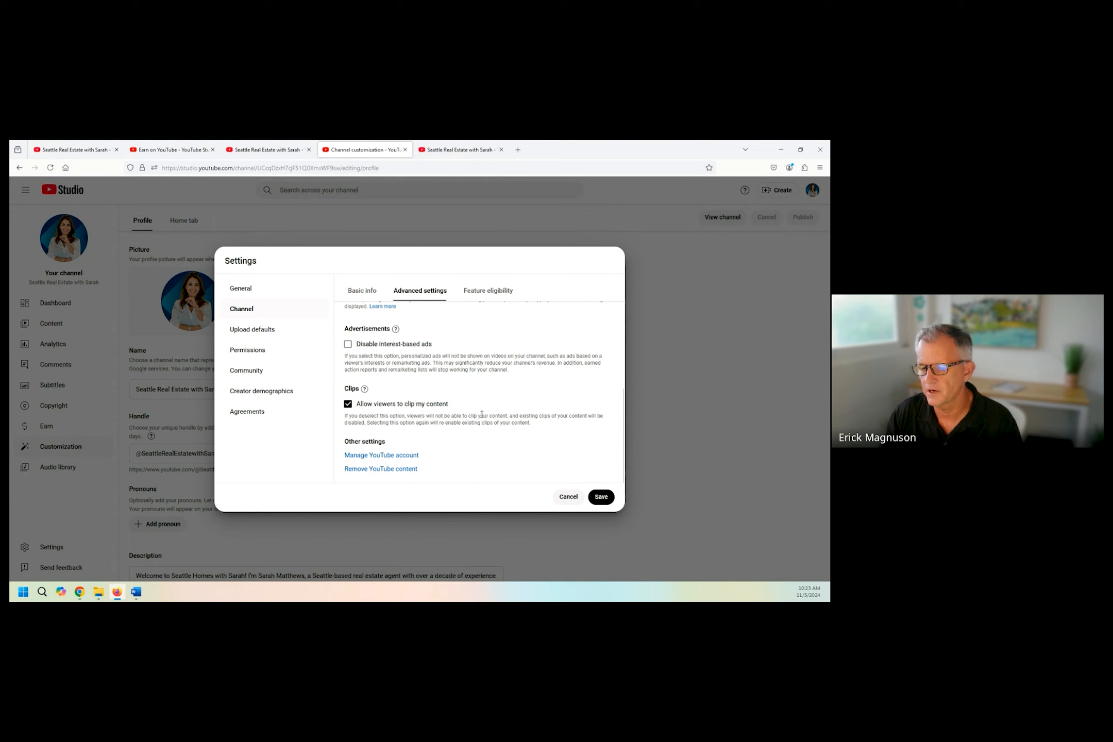
scroll(479, 423, up, 4)
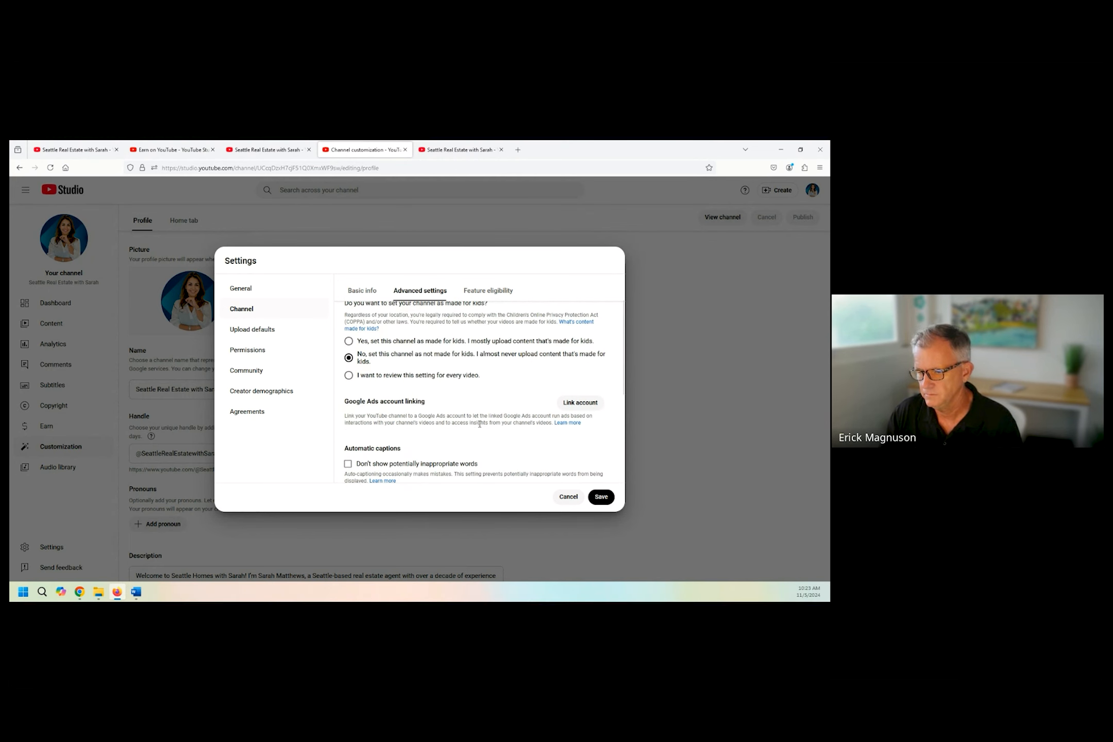
scroll(479, 424, up, 1)
scroll(499, 452, up, 1)
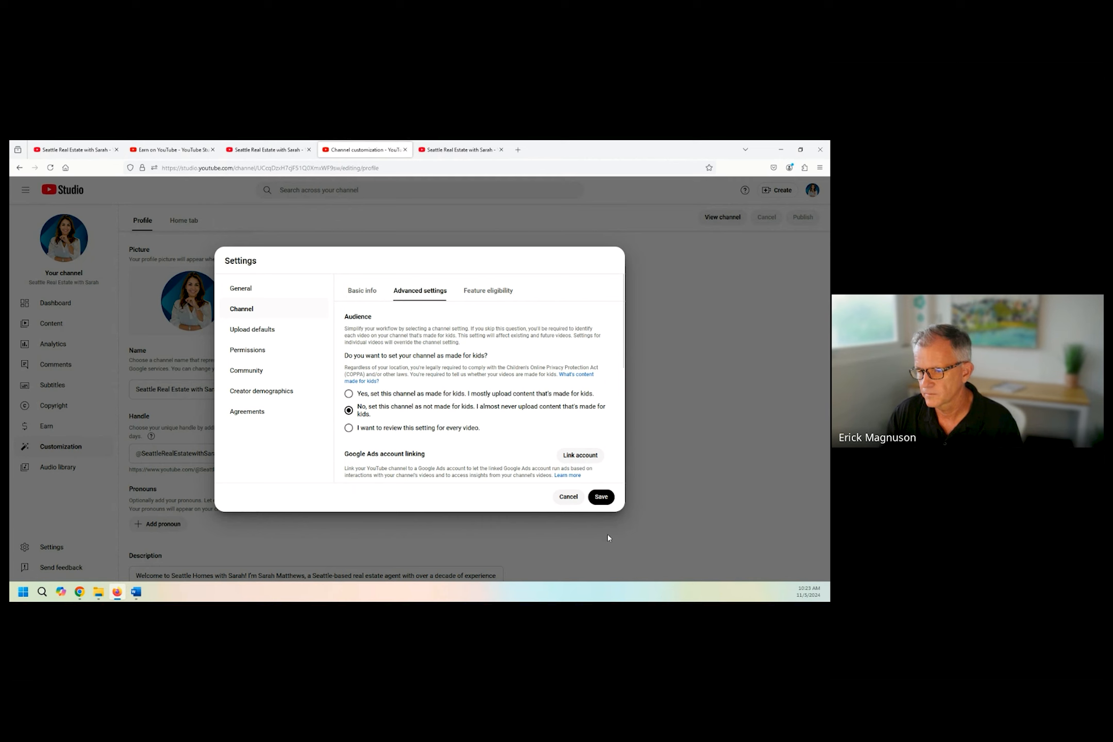
click(600, 497)
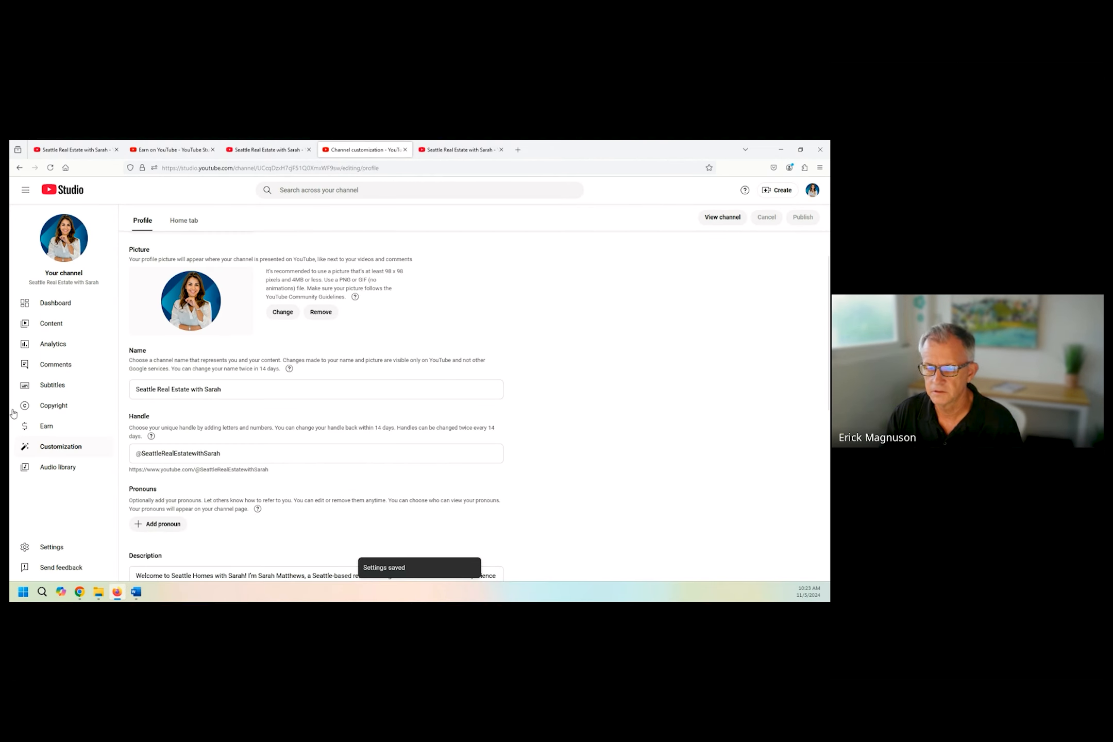
Open the video language choices in the advanced upload defaults.
click(50, 552)
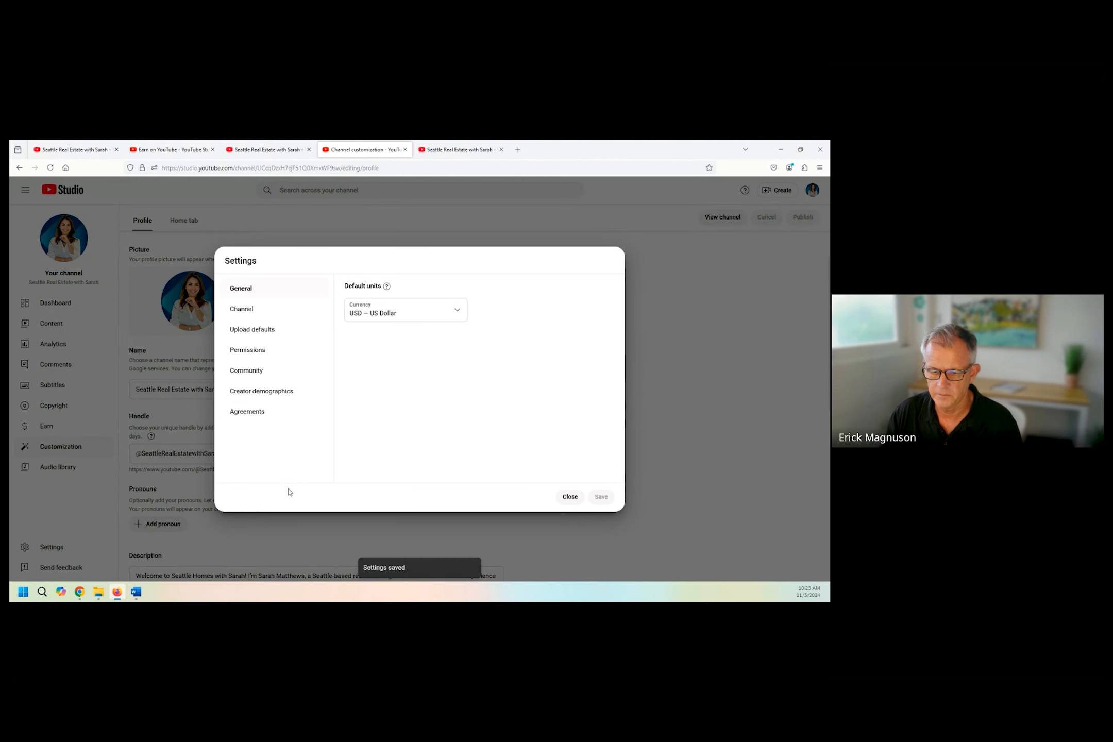
click(246, 331)
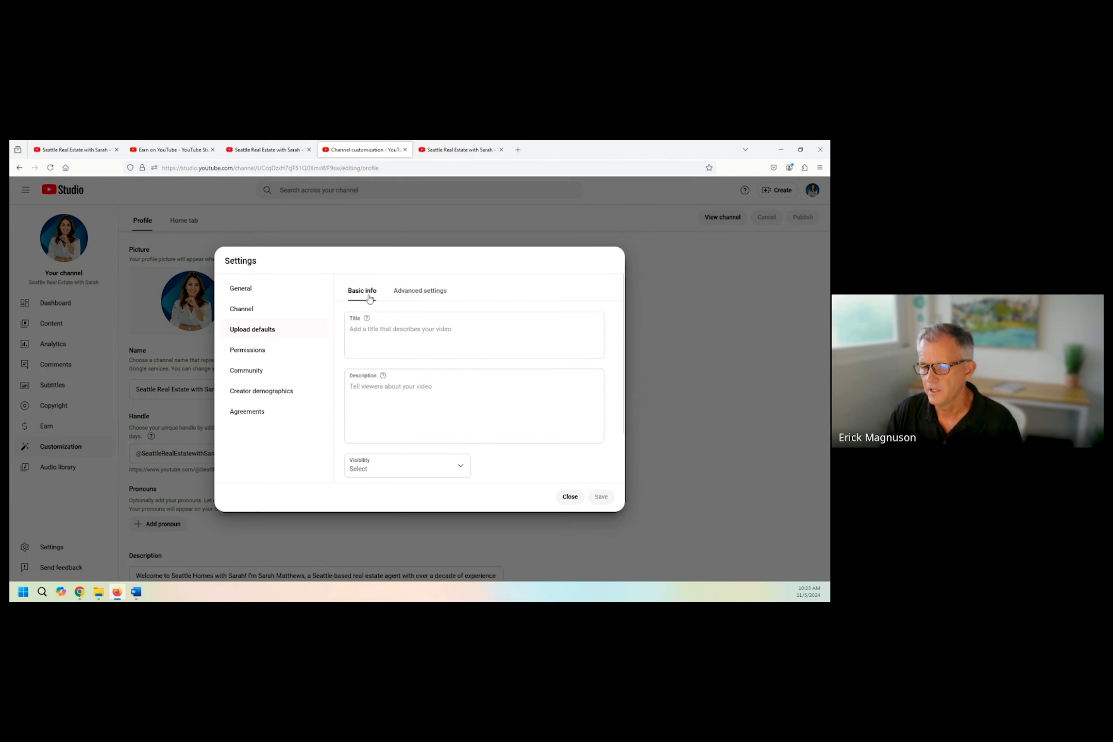
click(420, 290)
scroll(412, 402, down, 3)
click(439, 347)
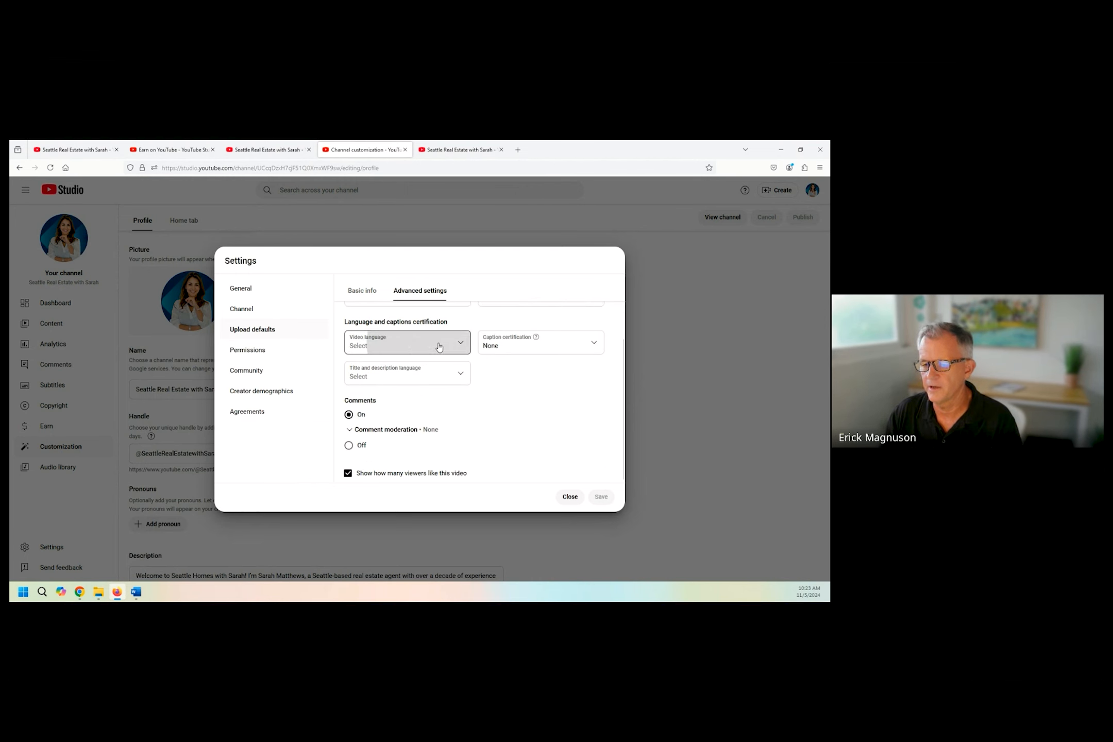
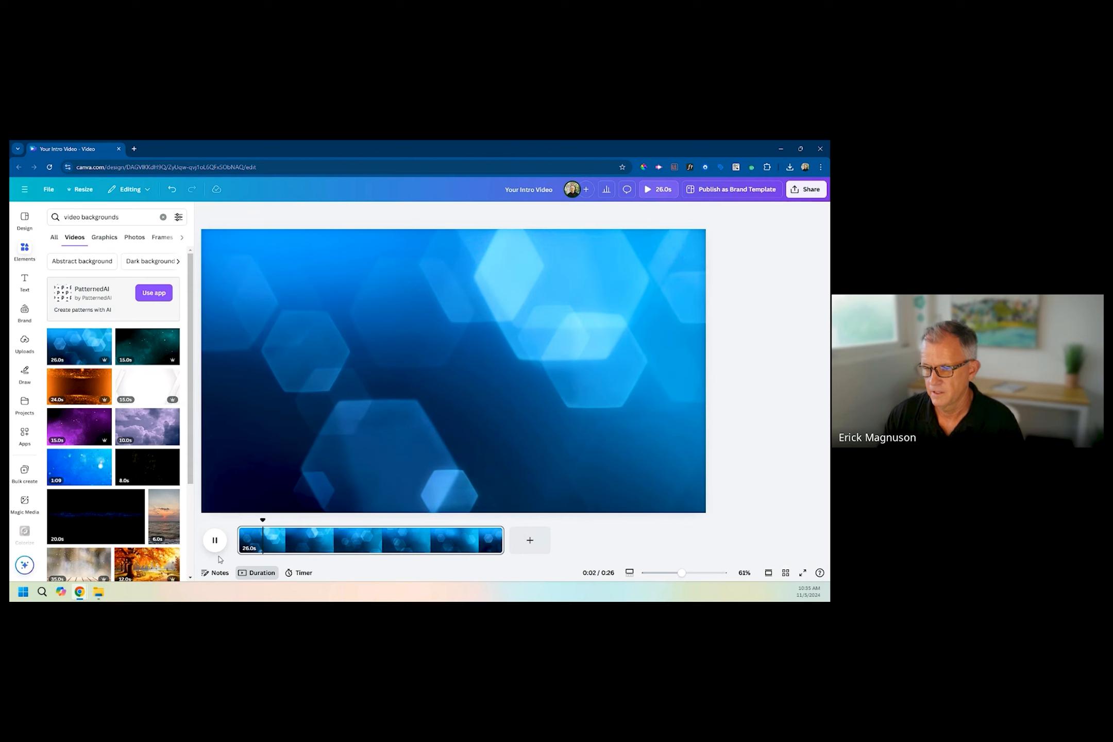
Delete the blue hexagon video background from the page and search the video elements for "intro background".
click(288, 538)
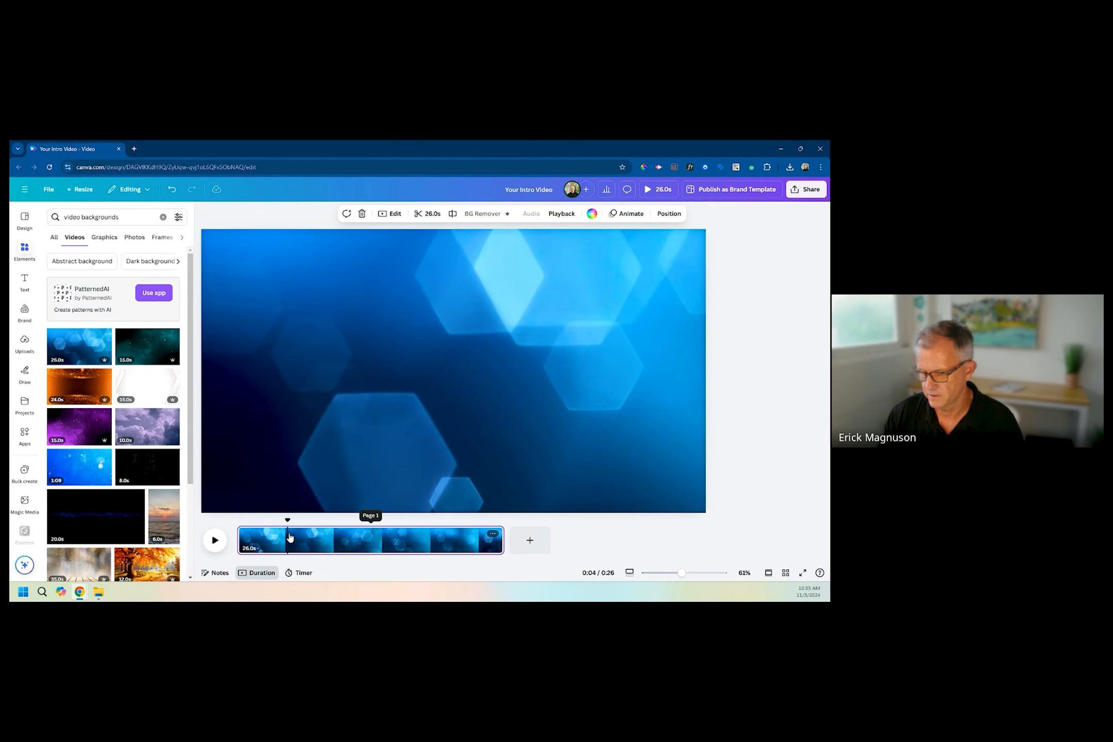
key(Delete)
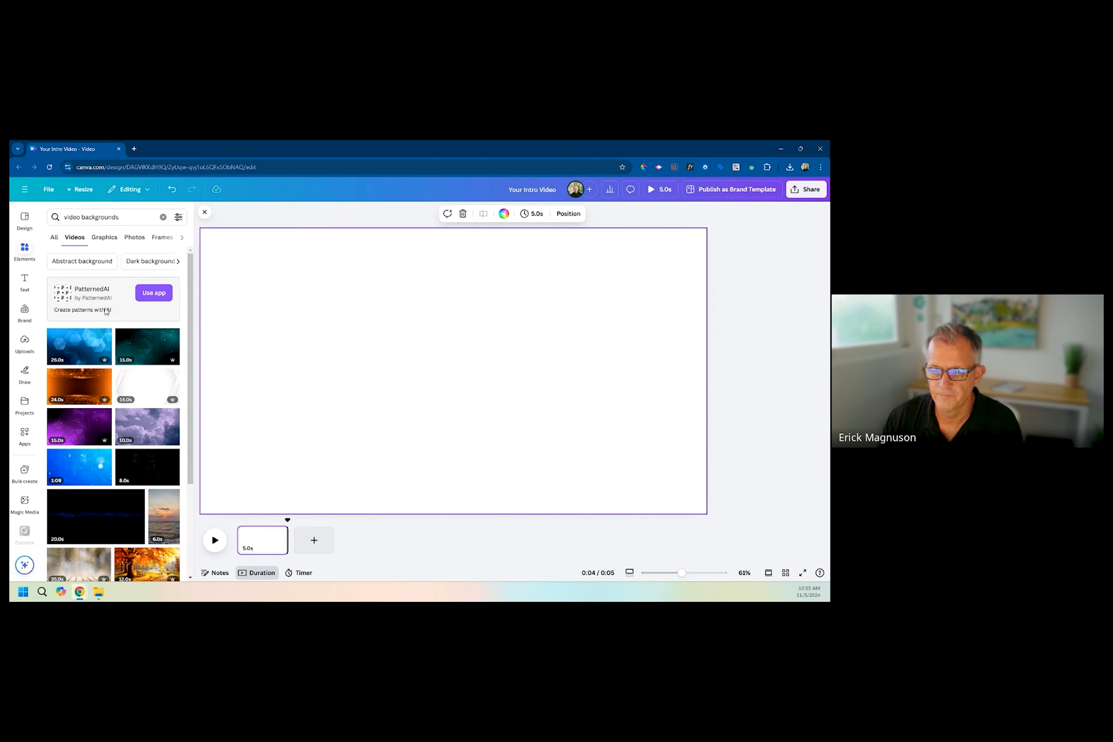
scroll(106, 417, down, 3)
scroll(106, 415, up, 3)
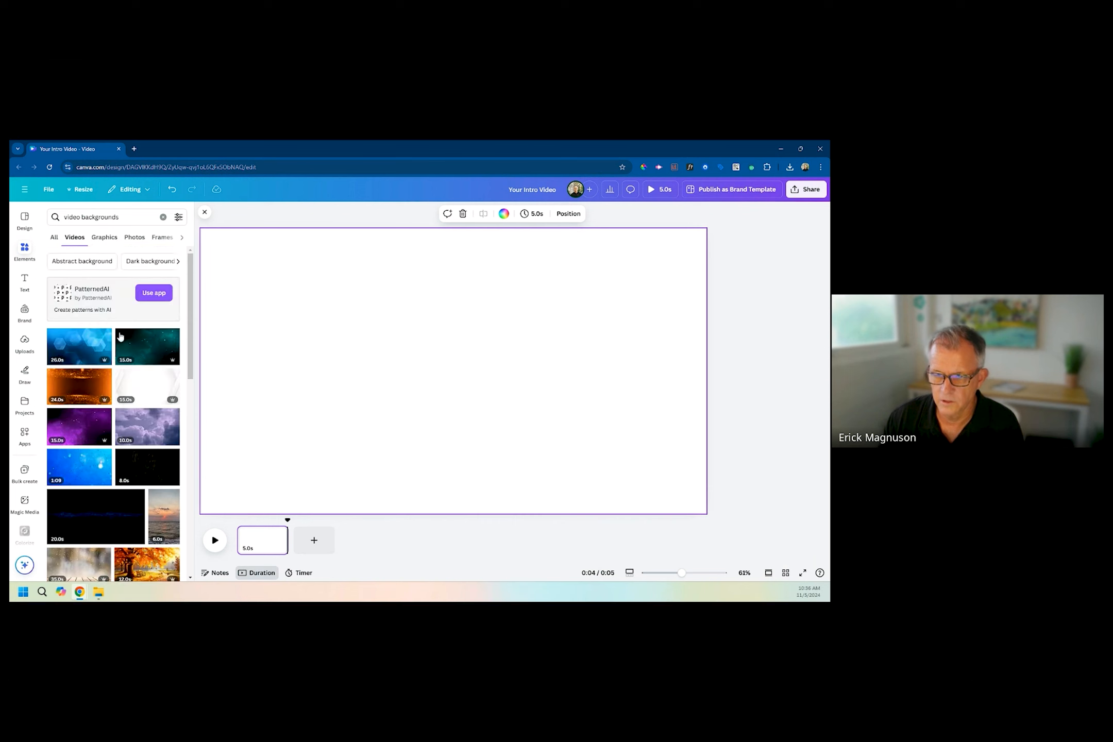
triple_click(79, 217)
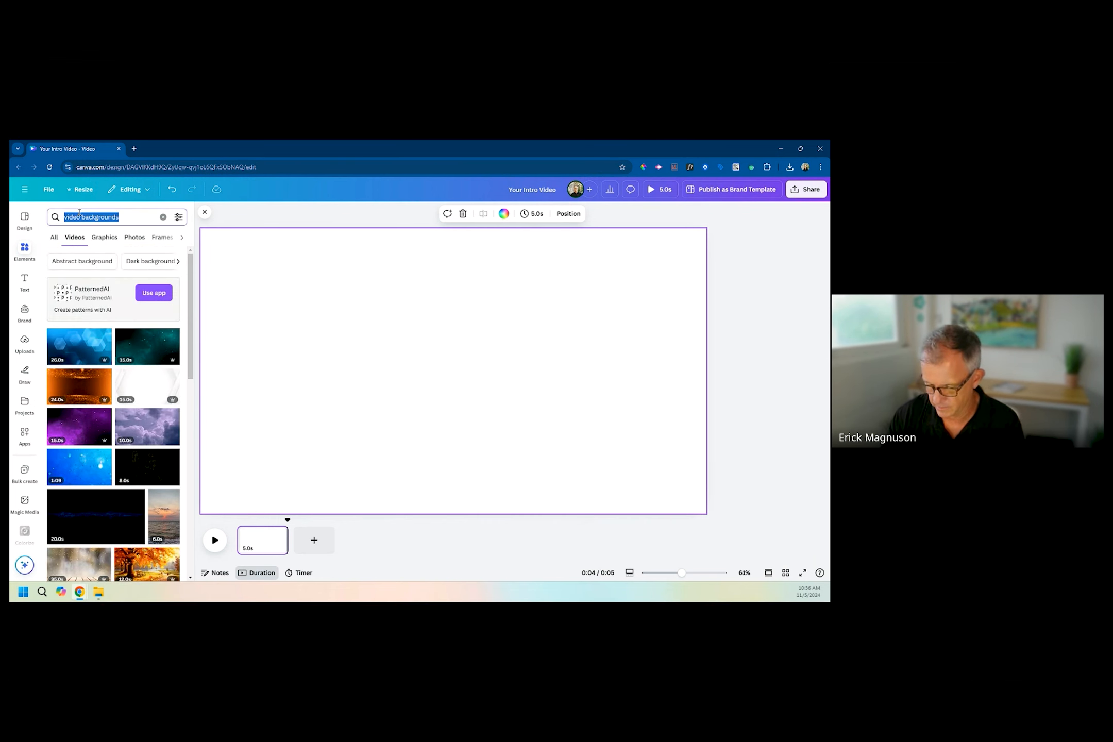
text(intr)
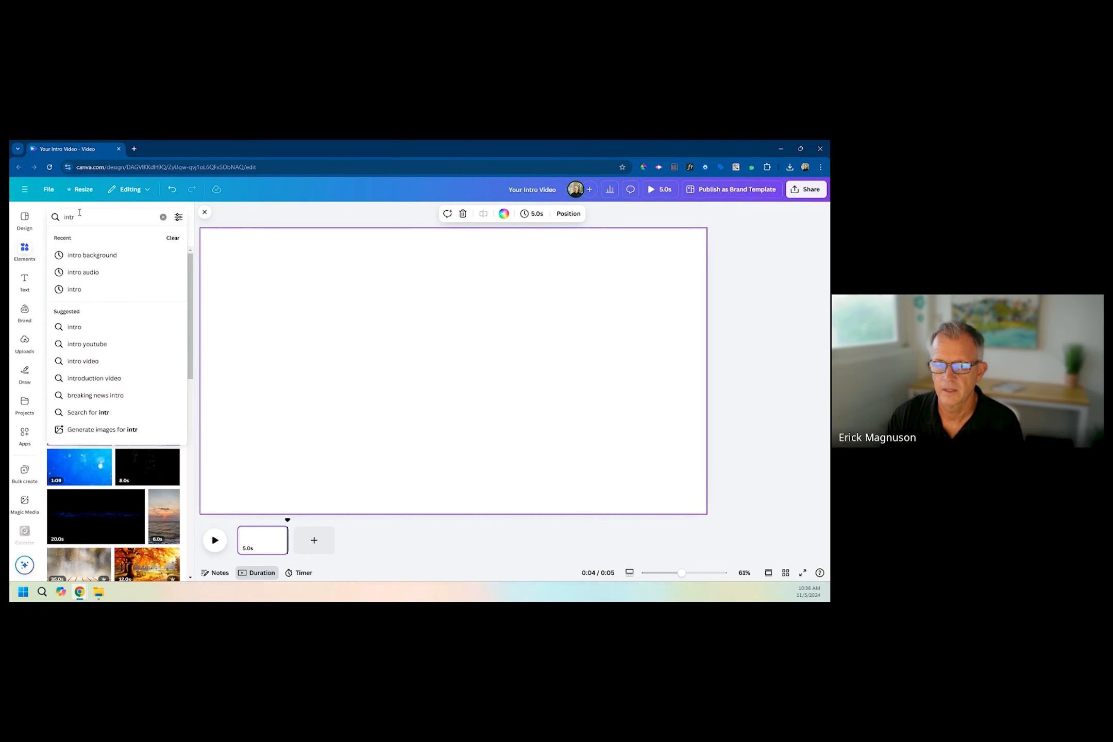
click(101, 255)
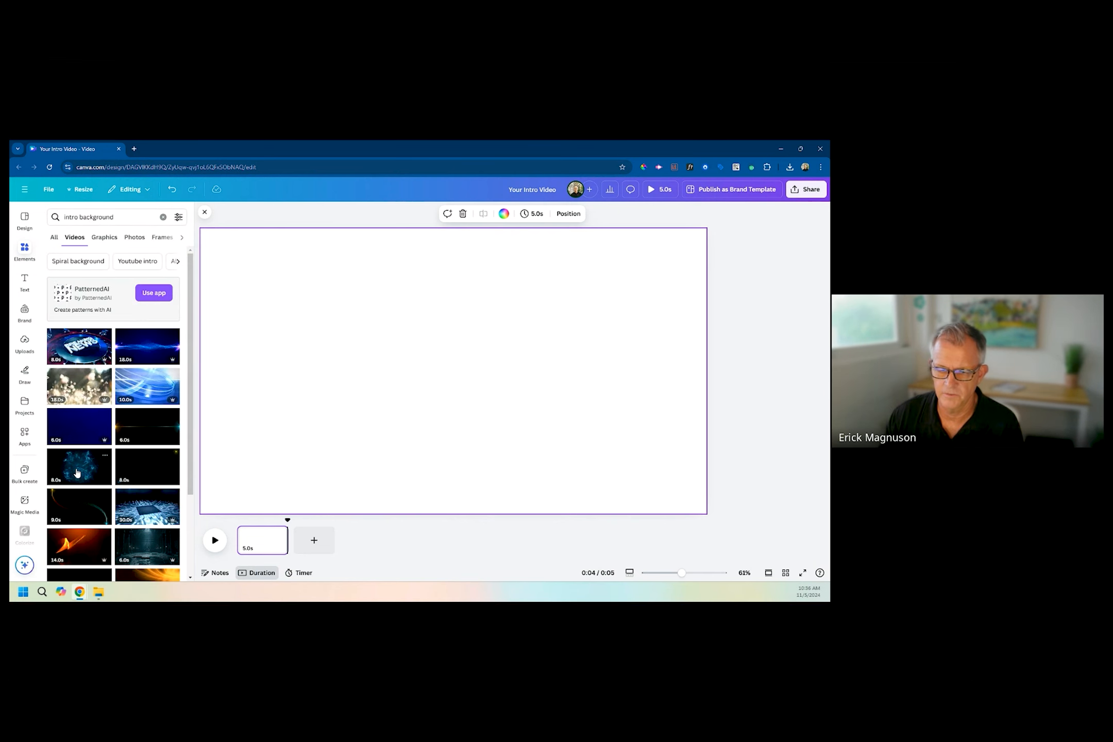
Add the 8-second clip with blue particle light trails, set it as the page background, and play it.
click(77, 472)
right_click(434, 331)
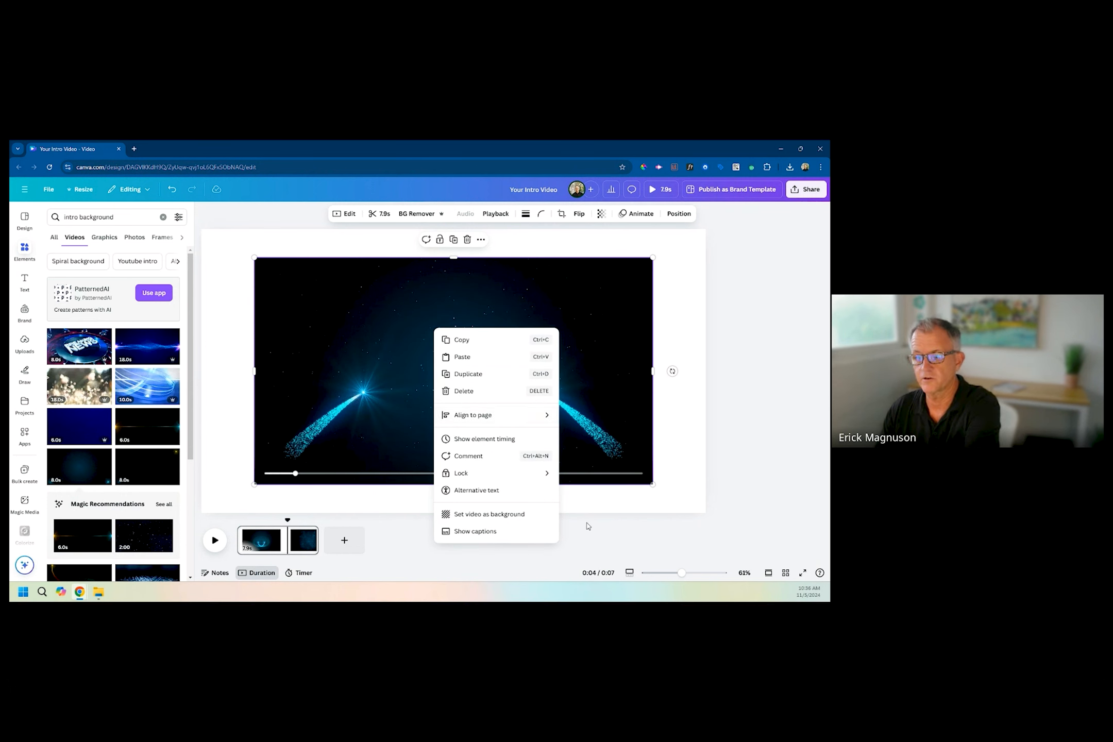
click(505, 518)
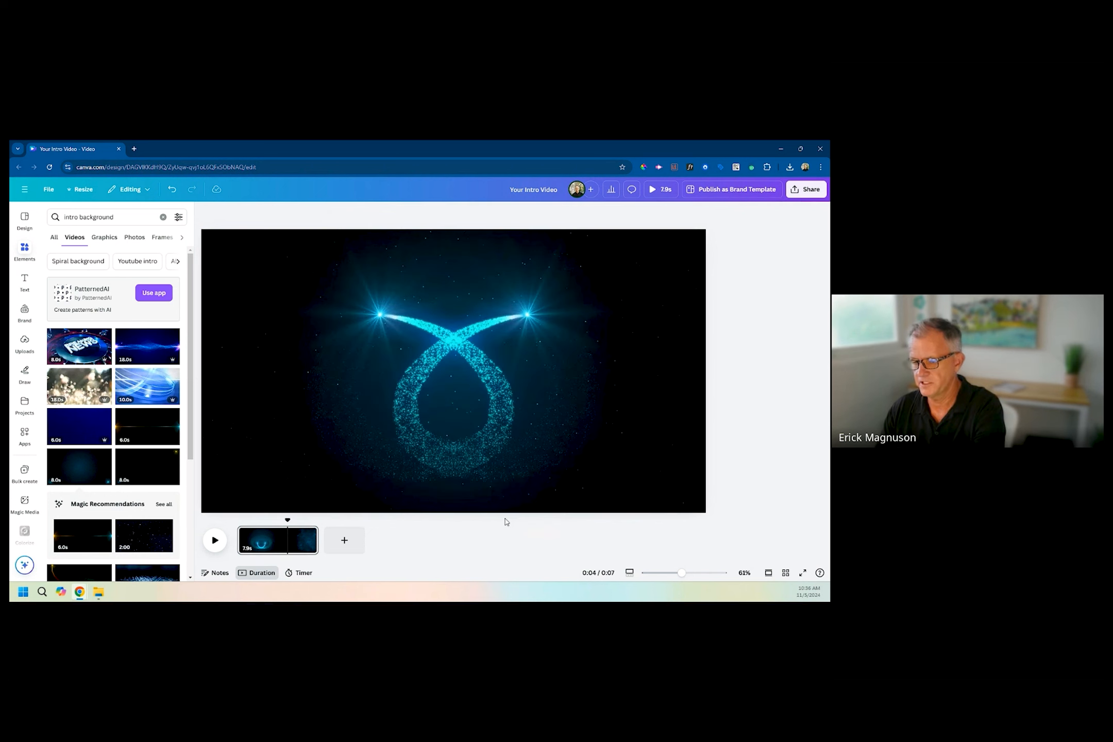
right_click(480, 394)
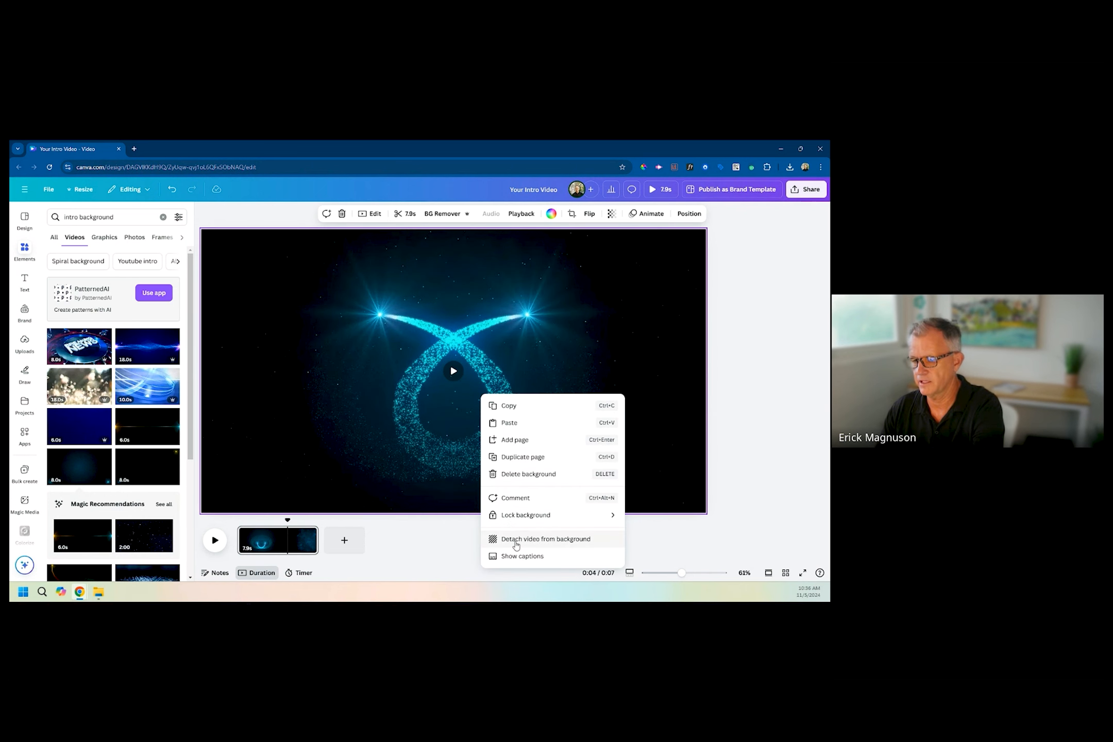
click(337, 380)
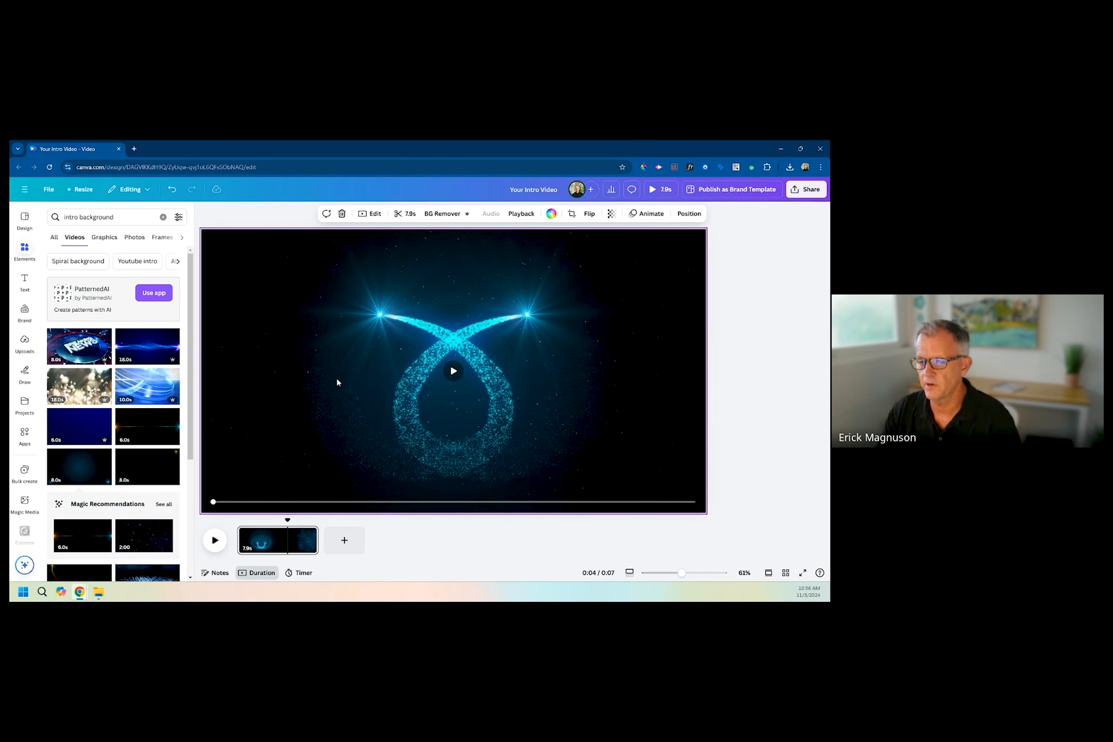
click(215, 540)
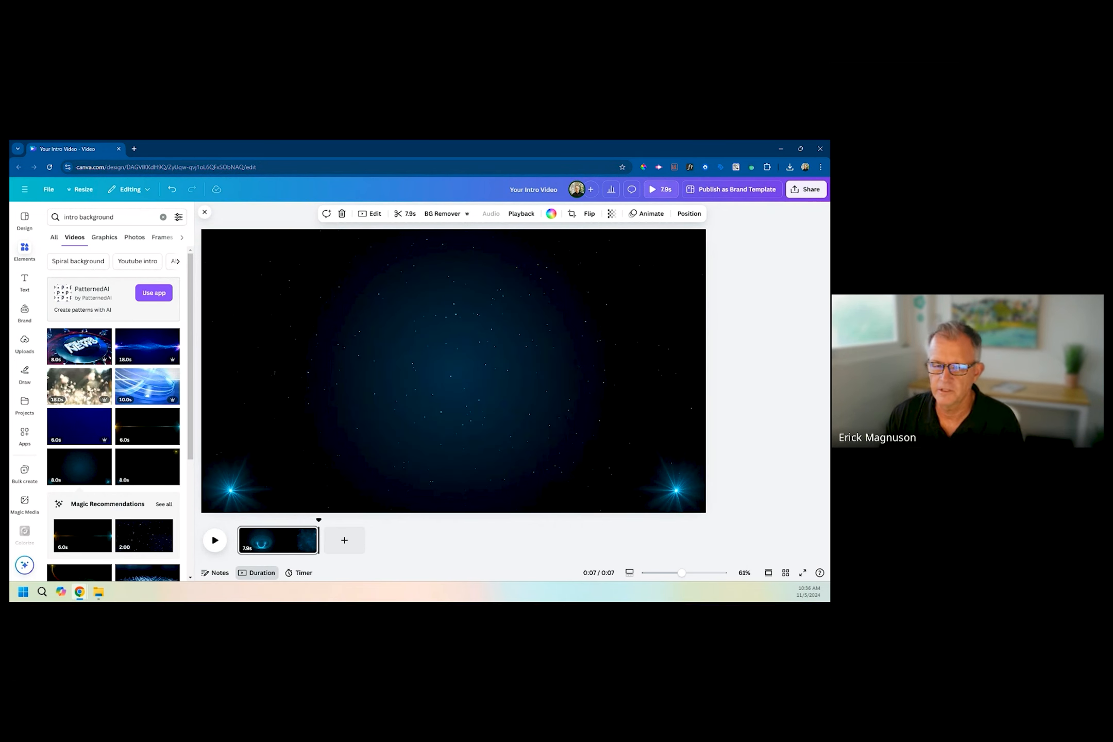
Paste the Real Estate house logo onto the page and move it up over the light trails.
click(23, 342)
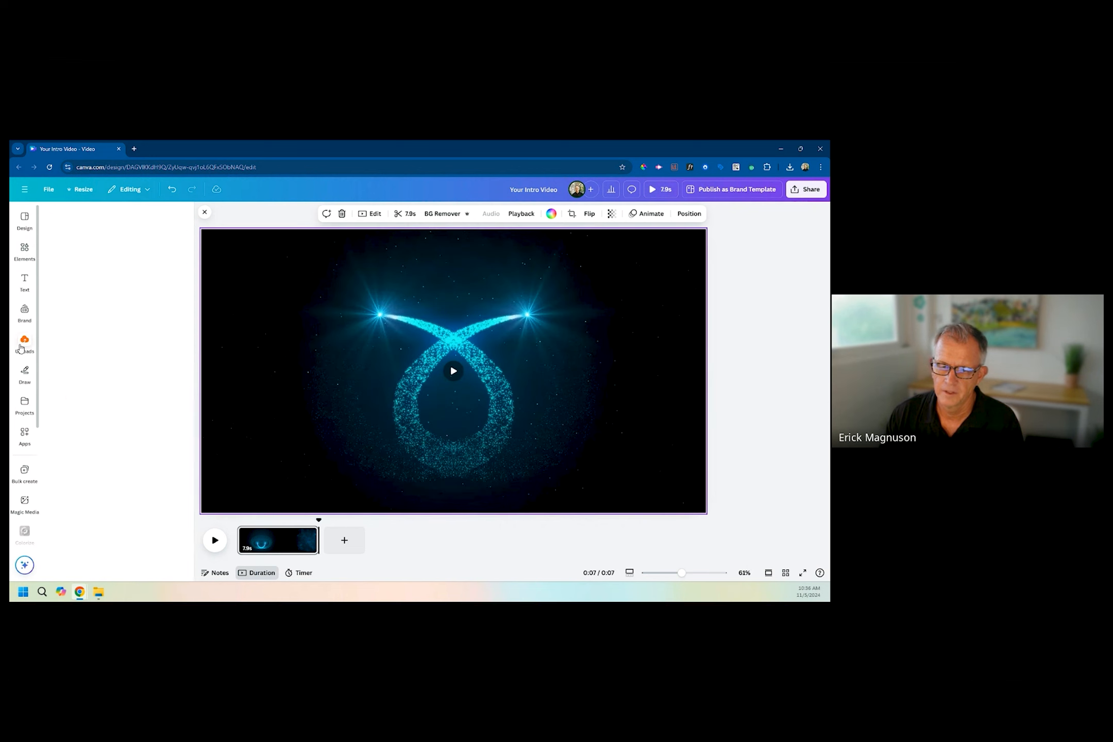
key(ctrl+v)
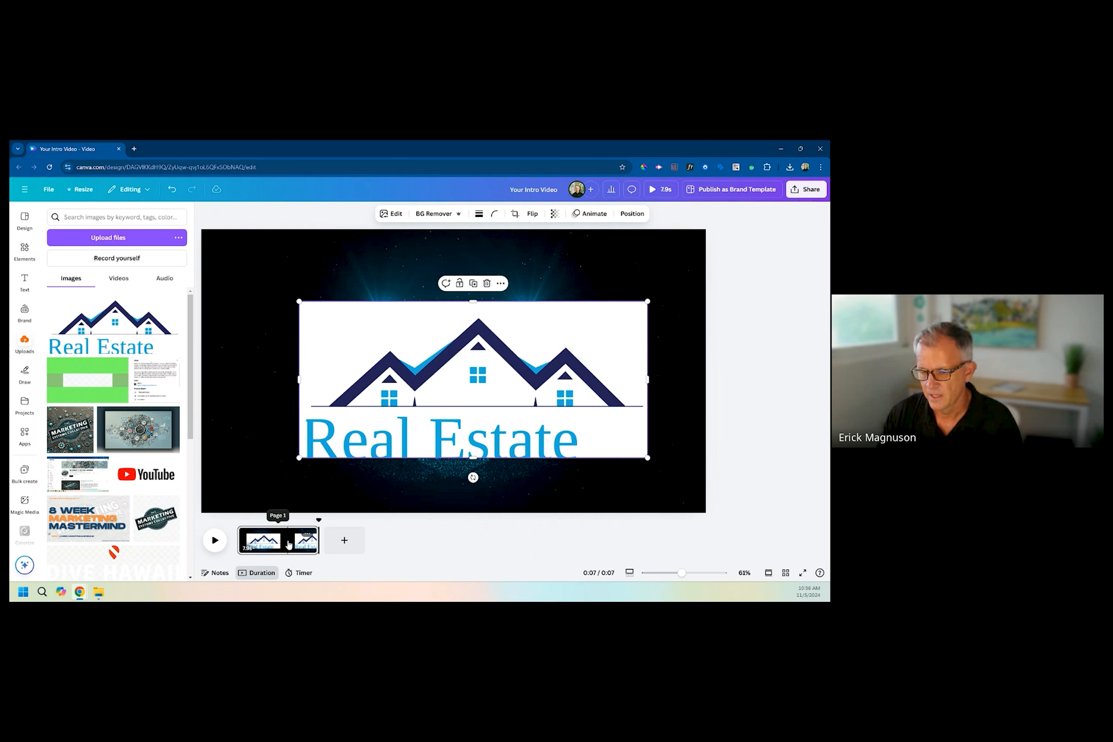
click(293, 499)
click(560, 355)
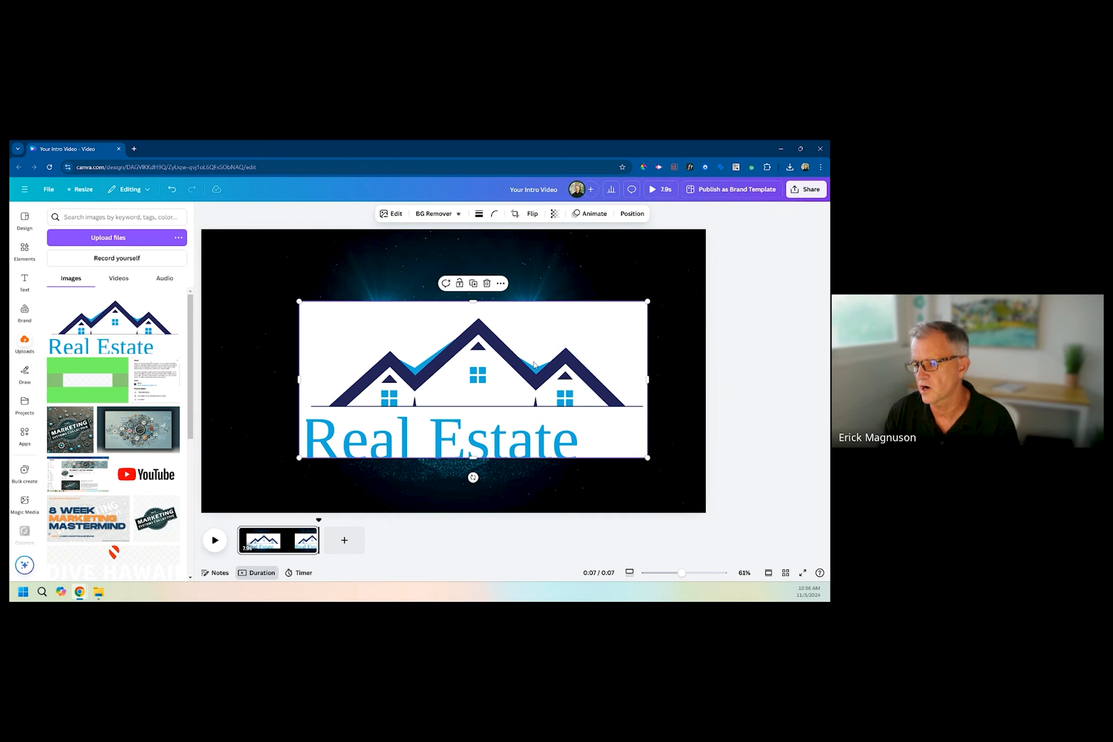
drag(516, 350, 489, 324)
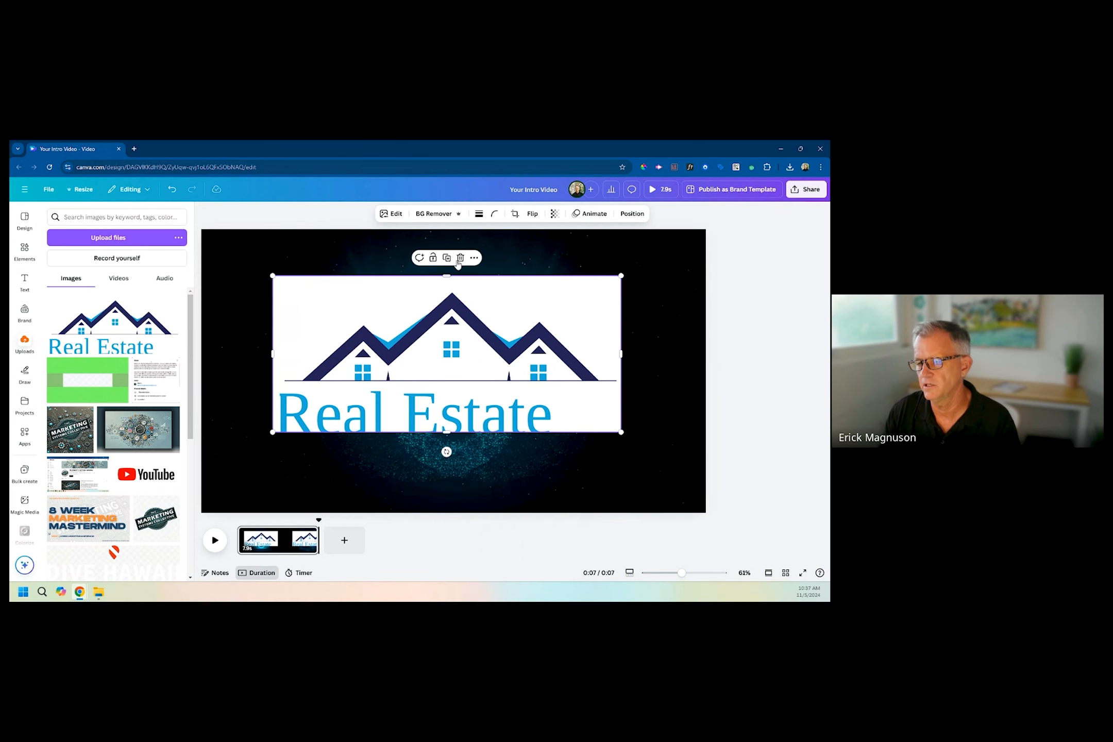
Remove the logo's white background, shrink the logo to the centre of the page, and preview from the start.
click(434, 215)
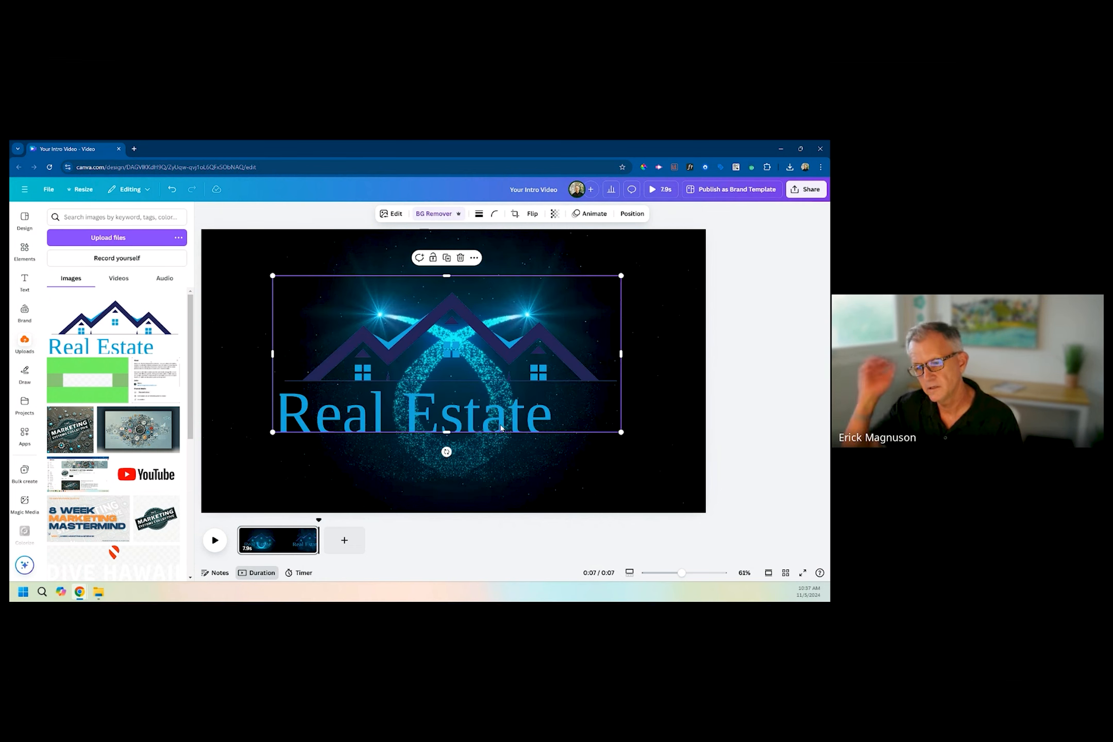
mouse_move(496, 348)
mouse_down()
mouse_move(508, 367)
mouse_move(512, 355)
mouse_up()
drag(643, 442, 496, 394)
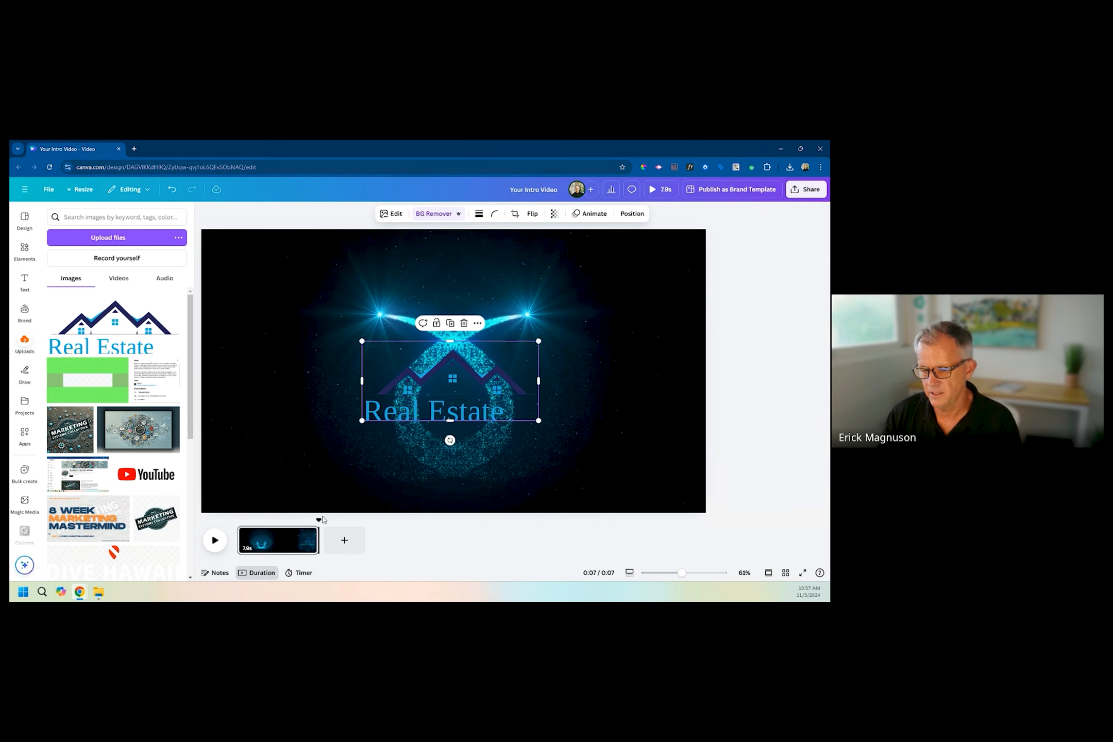
drag(319, 522, 237, 520)
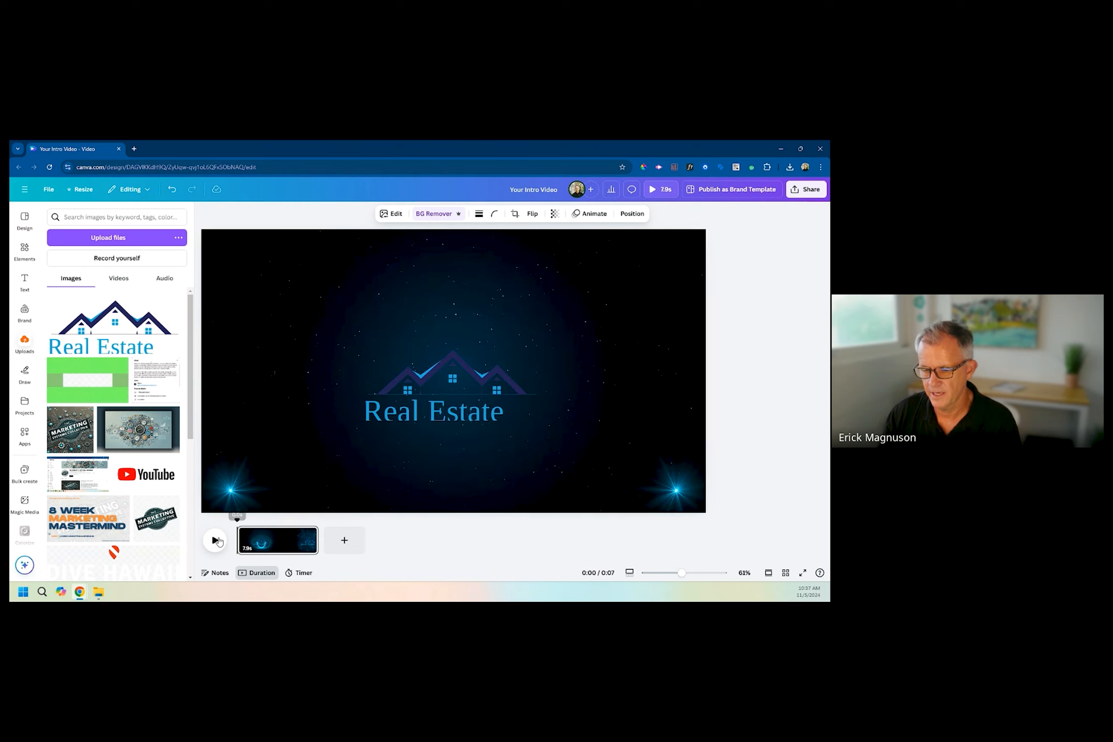
click(215, 541)
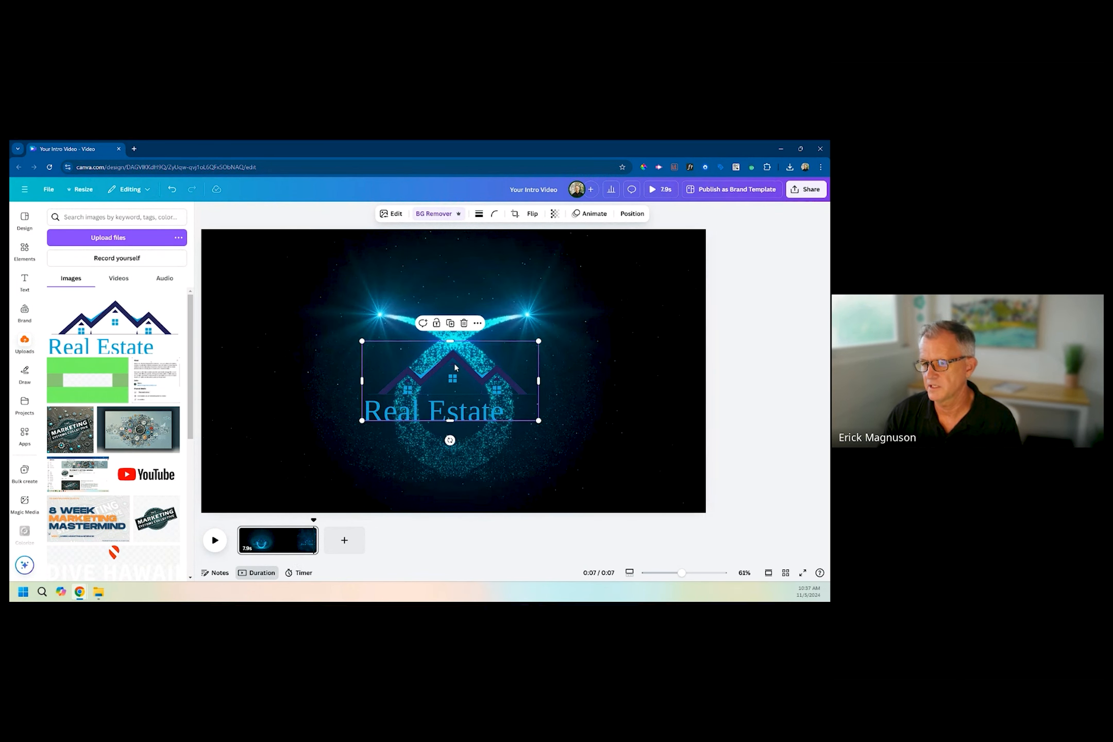
Try the Digital, Sketch, Pan and Blur animations on the logo.
click(594, 214)
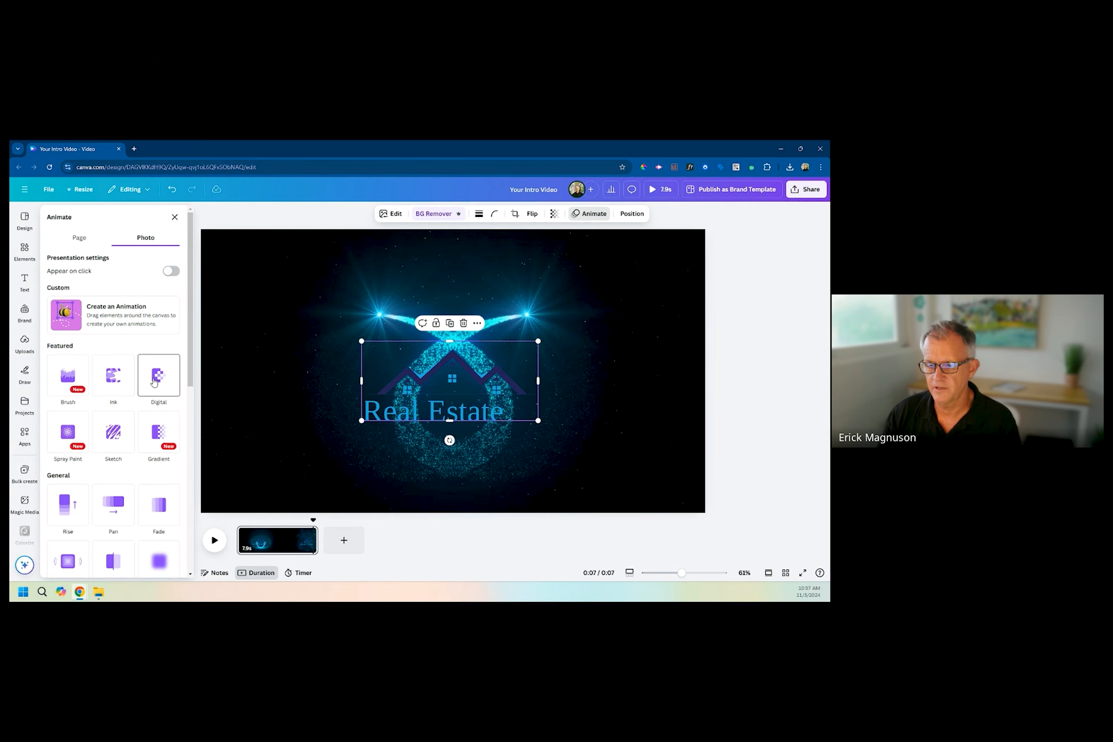
click(153, 381)
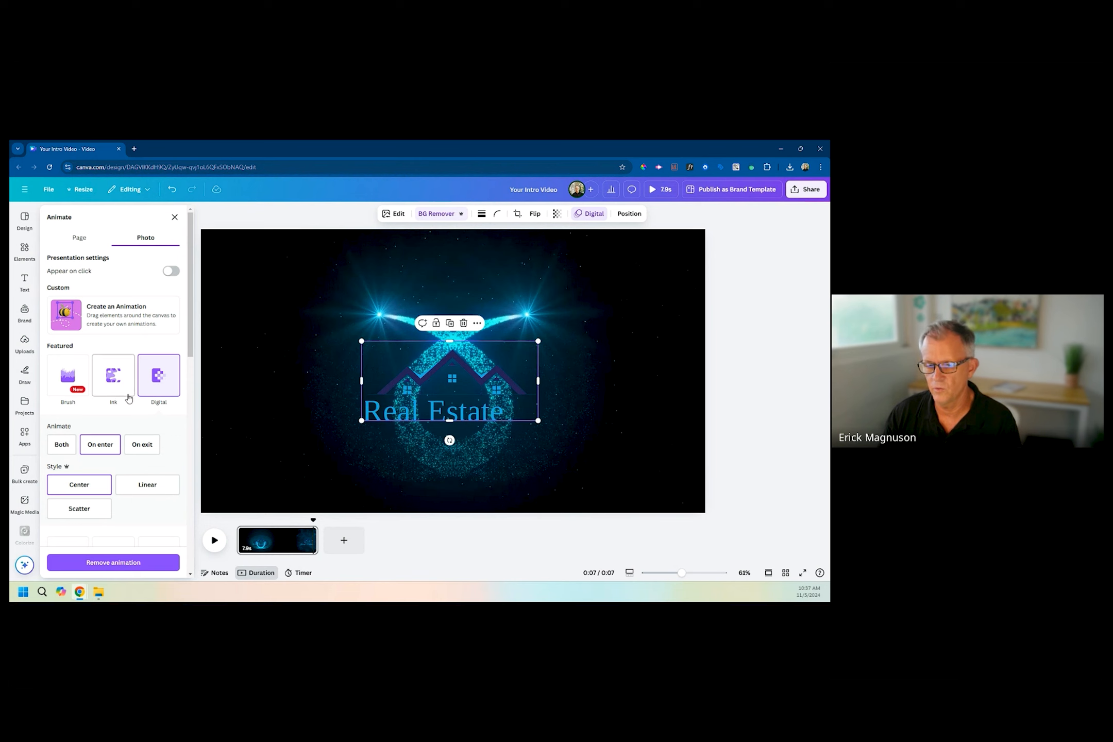
scroll(128, 398, down, 5)
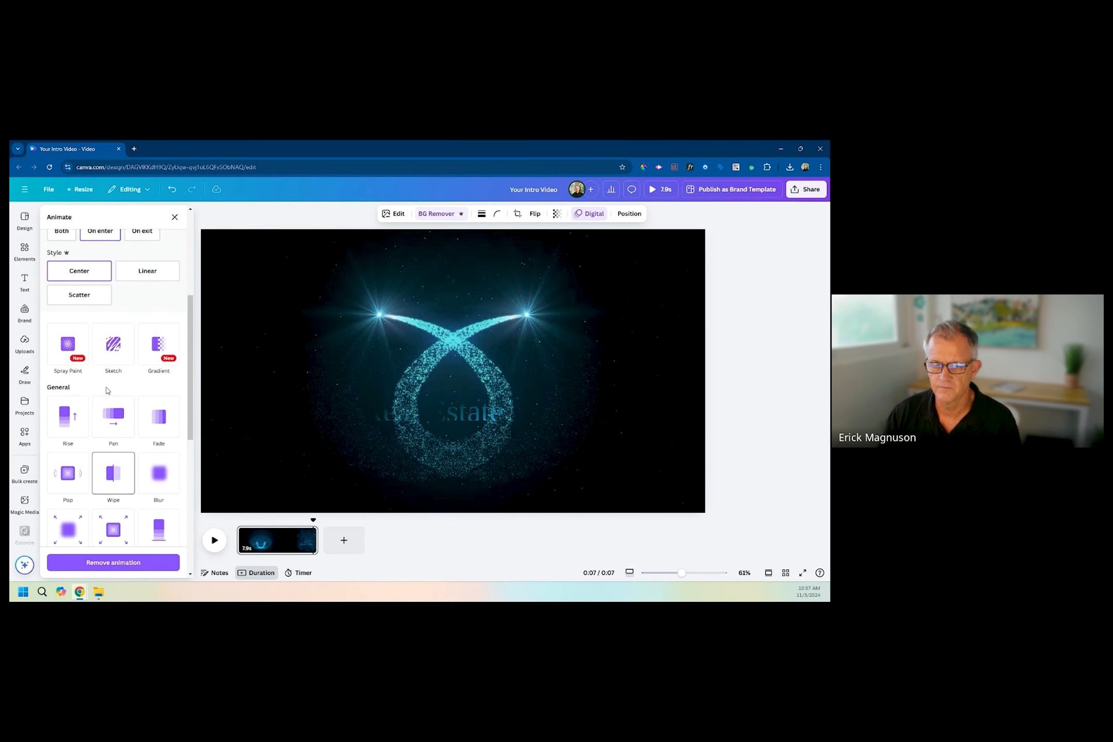
click(112, 351)
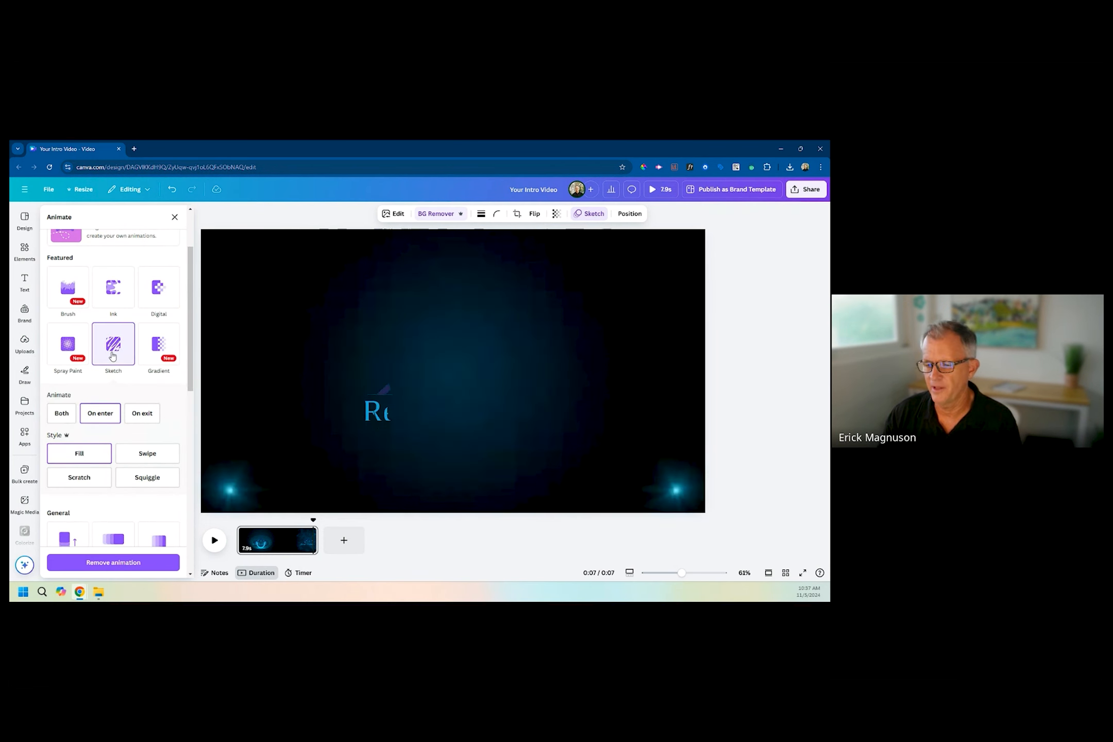
scroll(116, 413, down, 3)
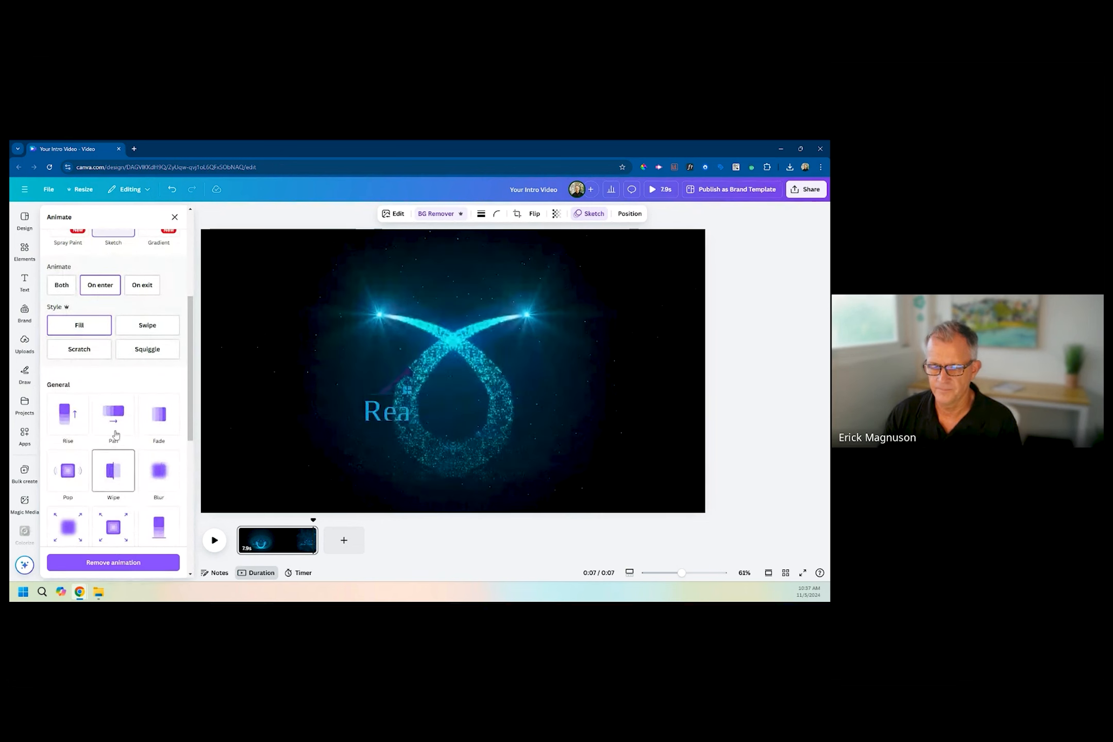
click(116, 435)
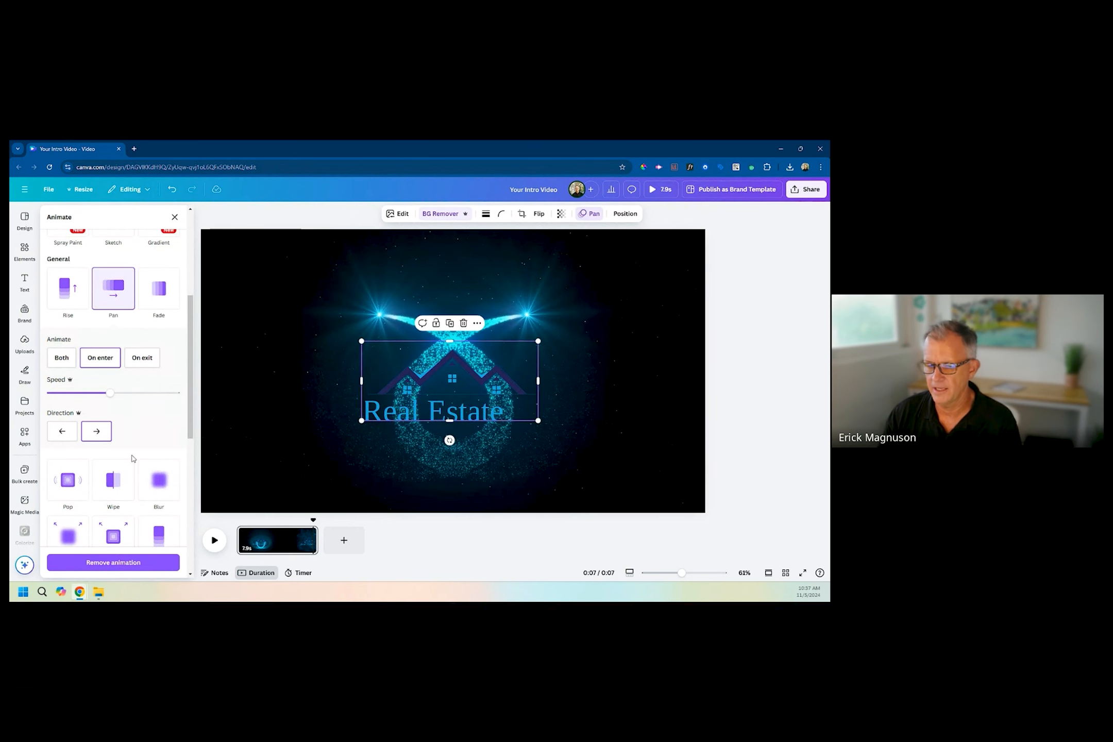
click(158, 480)
scroll(106, 510, up, 2)
scroll(105, 509, down, 2)
drag(111, 456, 69, 457)
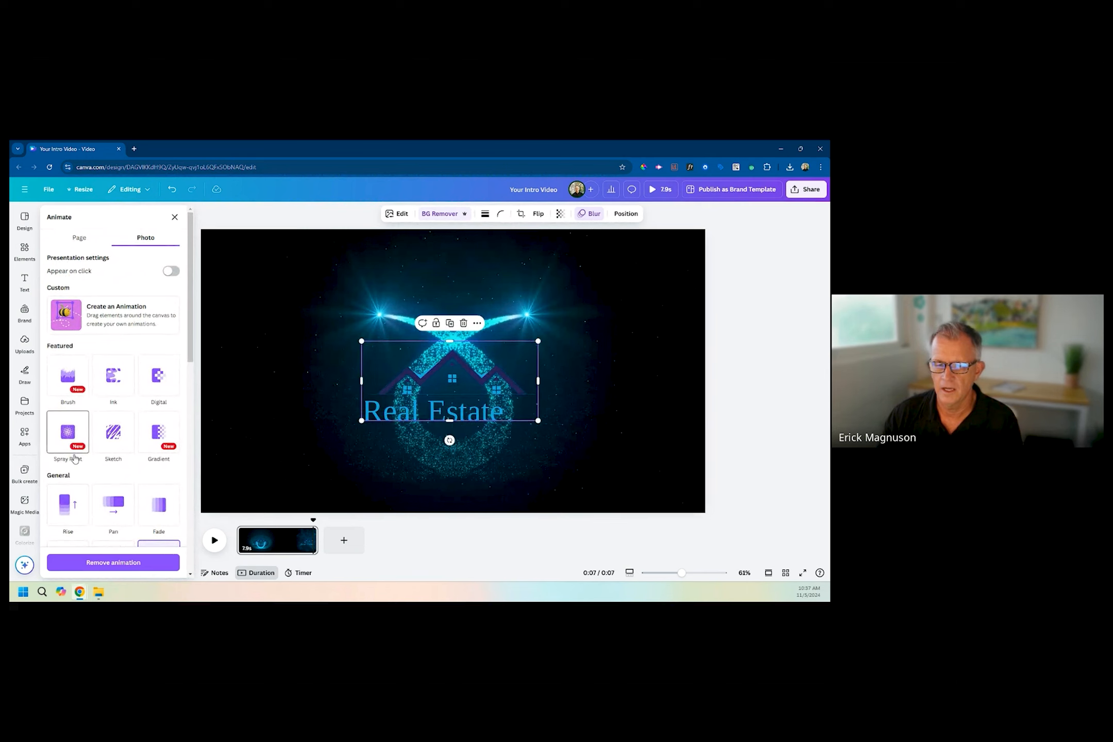
Apply the Brush animation with the Curve style to the logo on both enter and exit, and play the result.
click(68, 377)
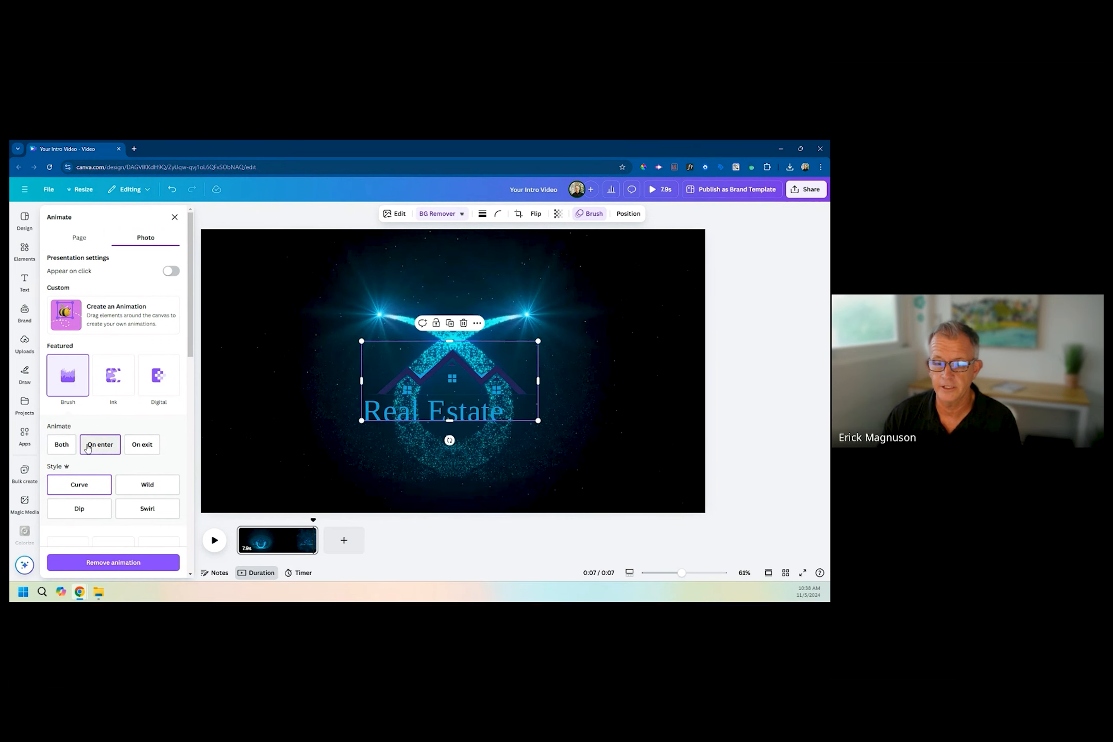
click(59, 446)
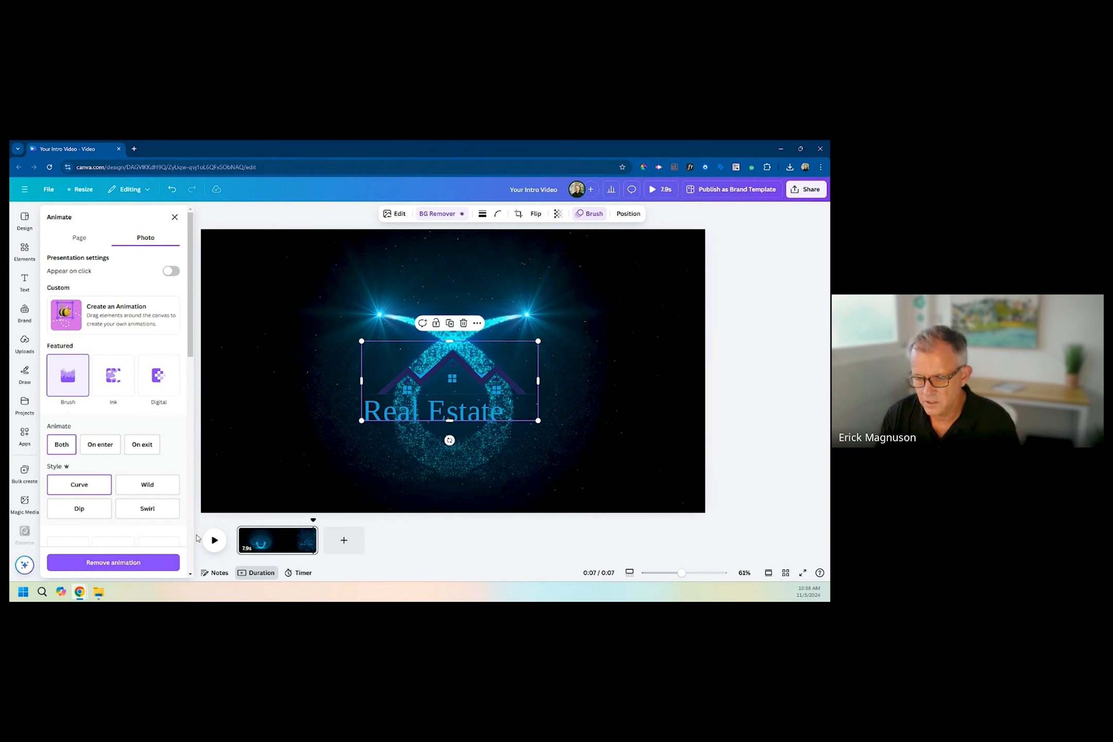
click(214, 540)
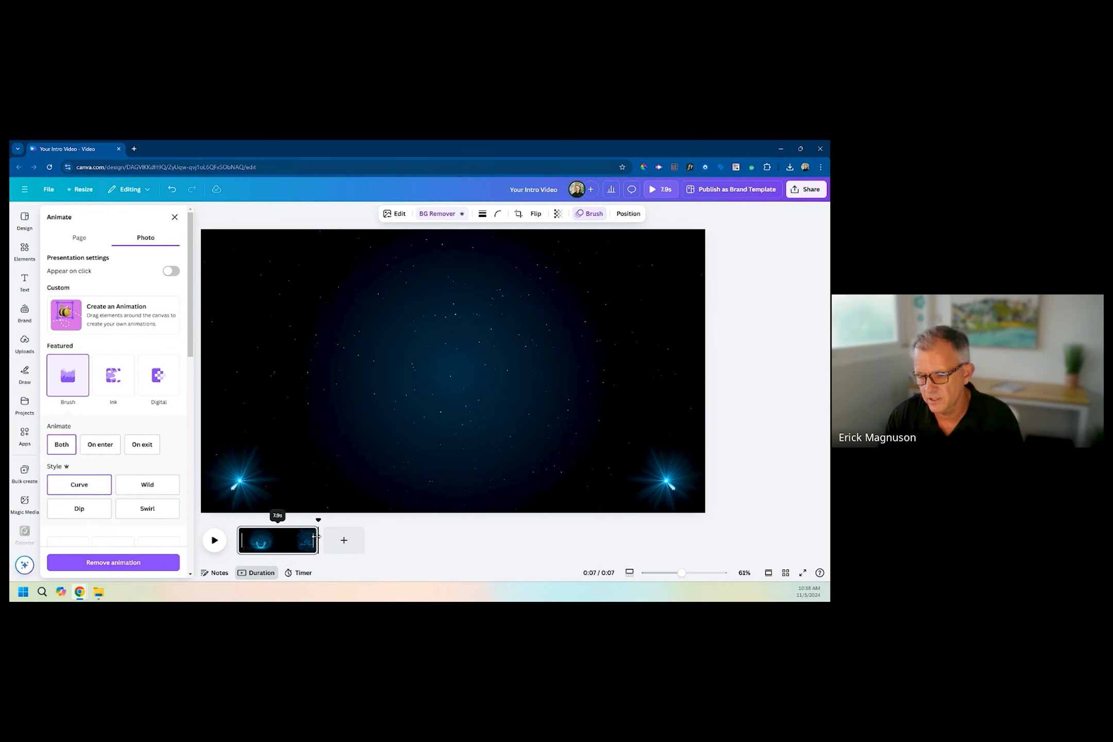
Trim the page's duration to 2.5 seconds and play the shortened intro.
drag(317, 532, 220, 524)
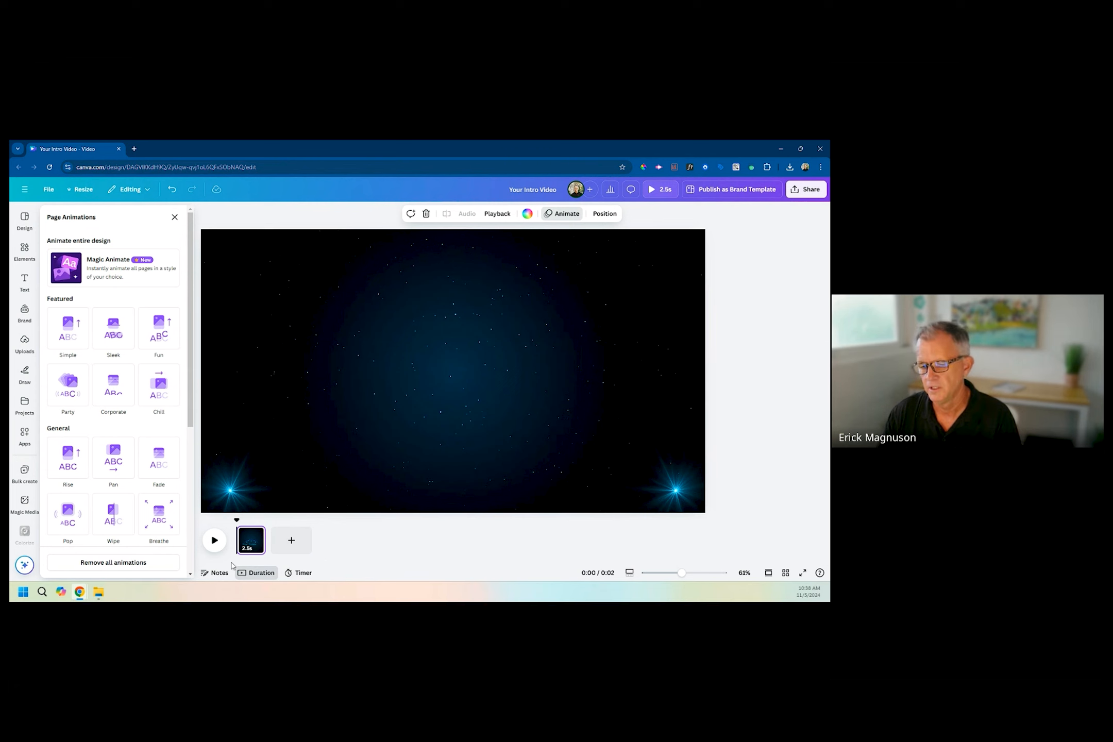
click(212, 541)
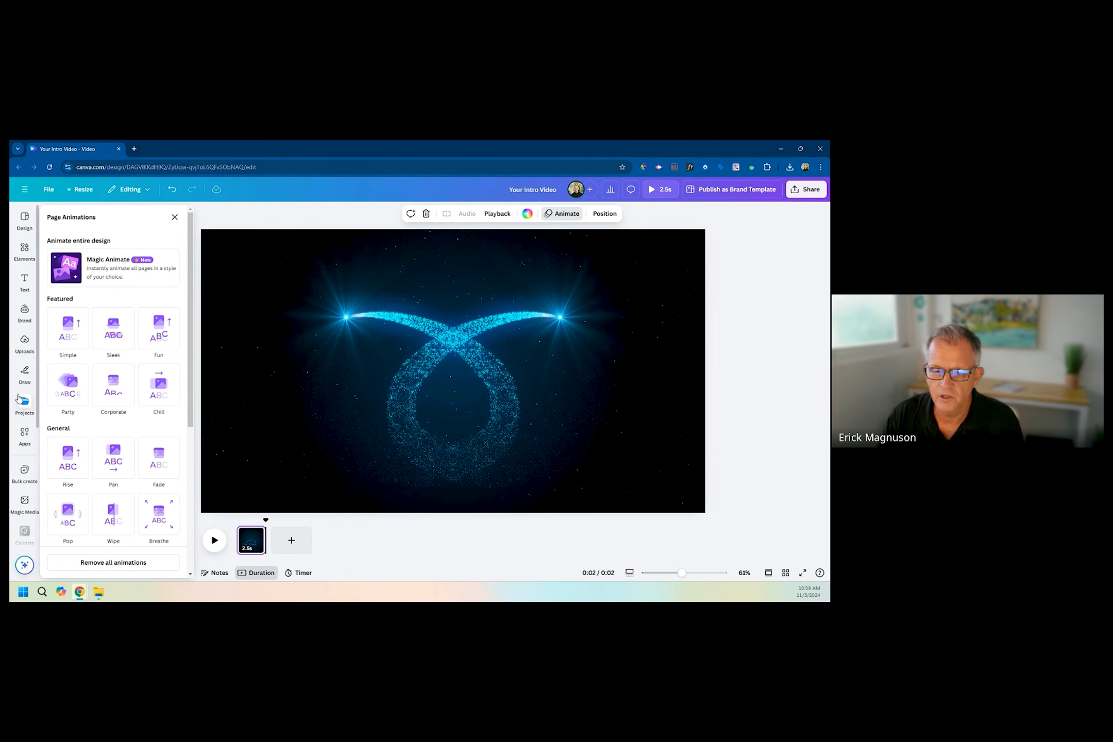
Search the elements for real estate and add the 8-second aerial video of a row of houses as a second page.
click(25, 250)
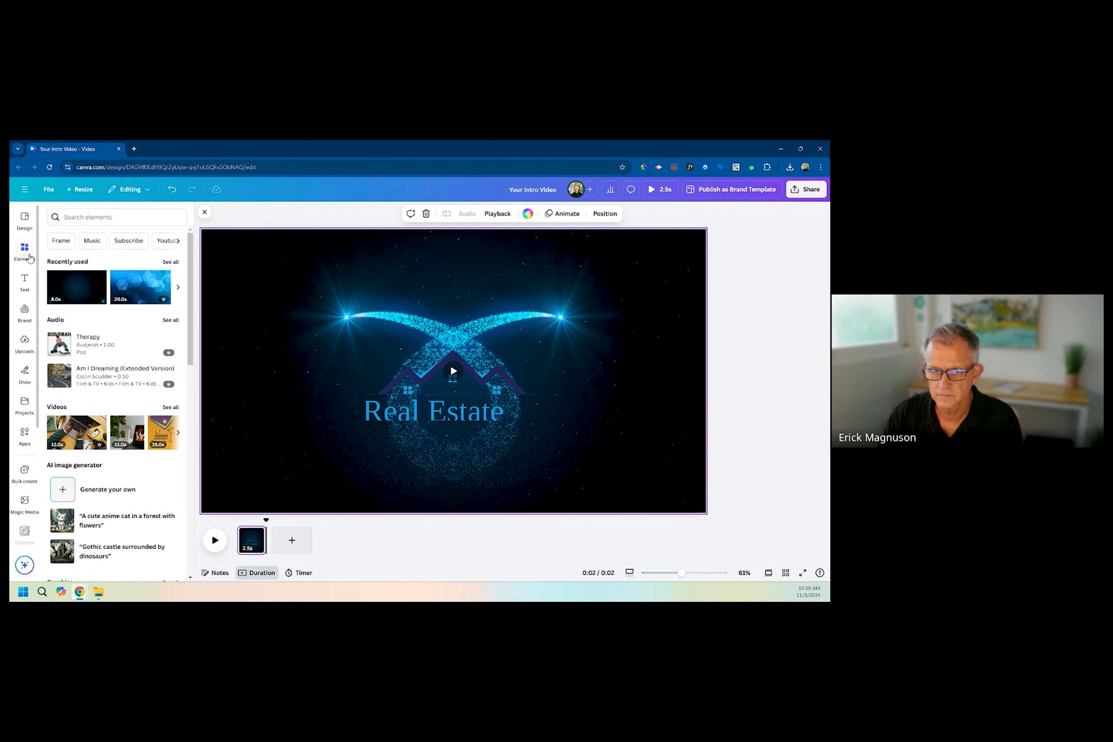
click(27, 254)
scroll(86, 429, down, 7)
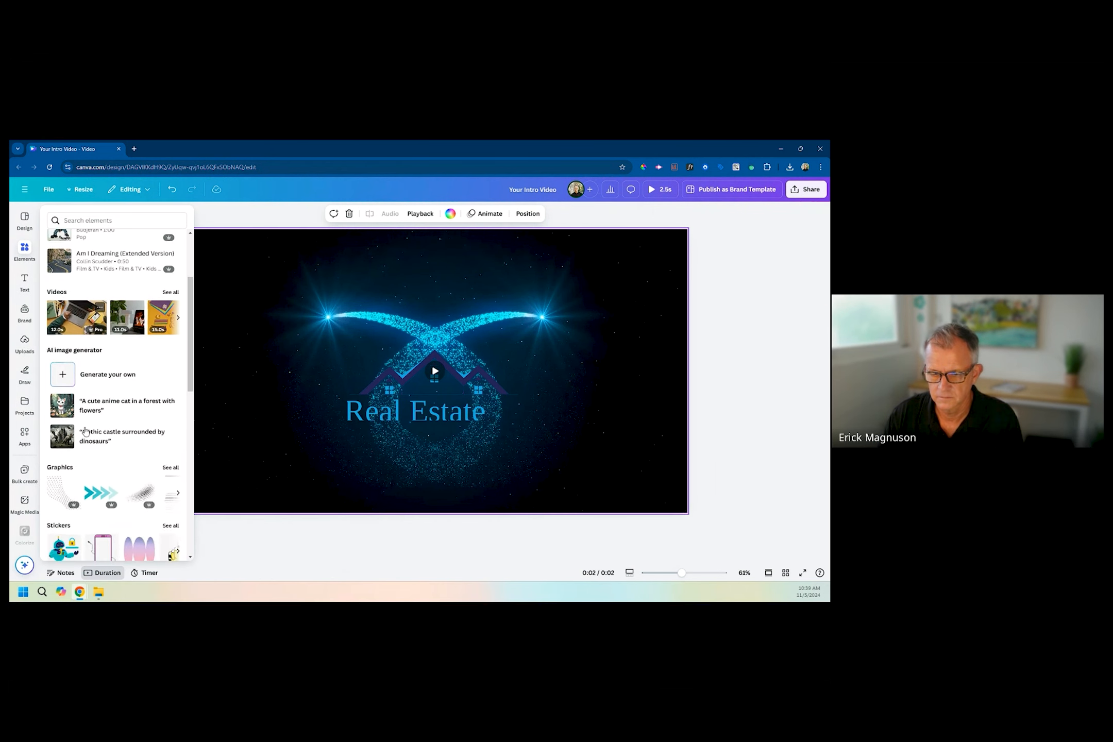
scroll(86, 431, down, 3)
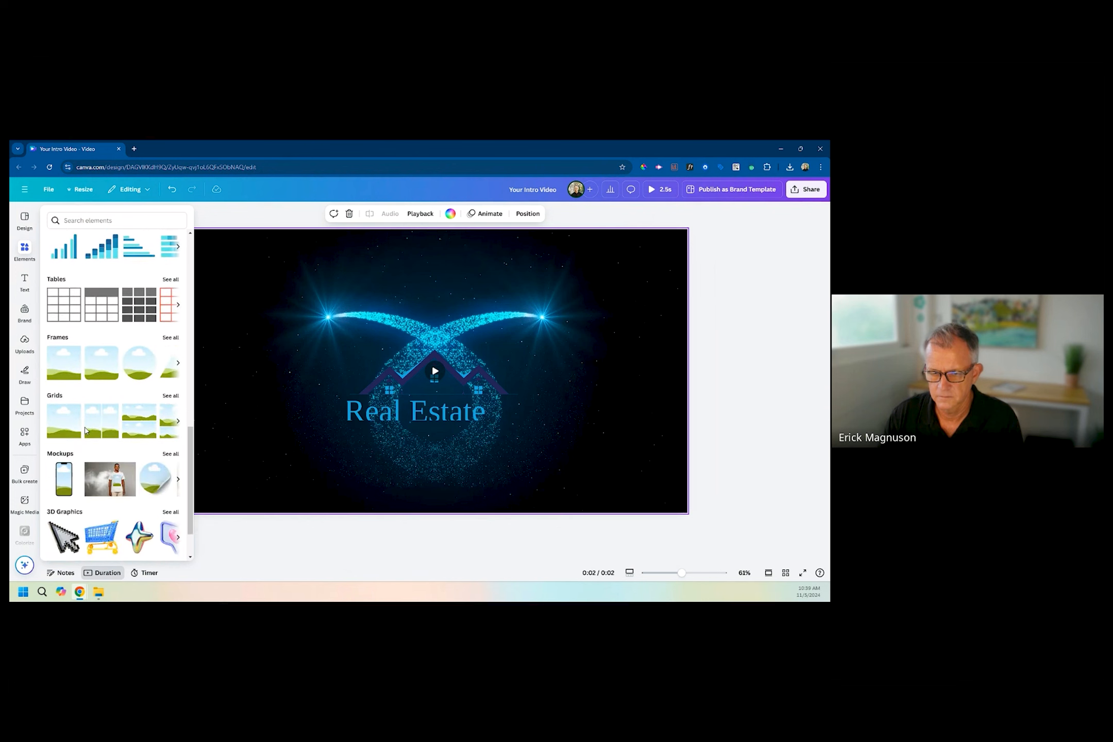
scroll(86, 361, up, 15)
click(96, 220)
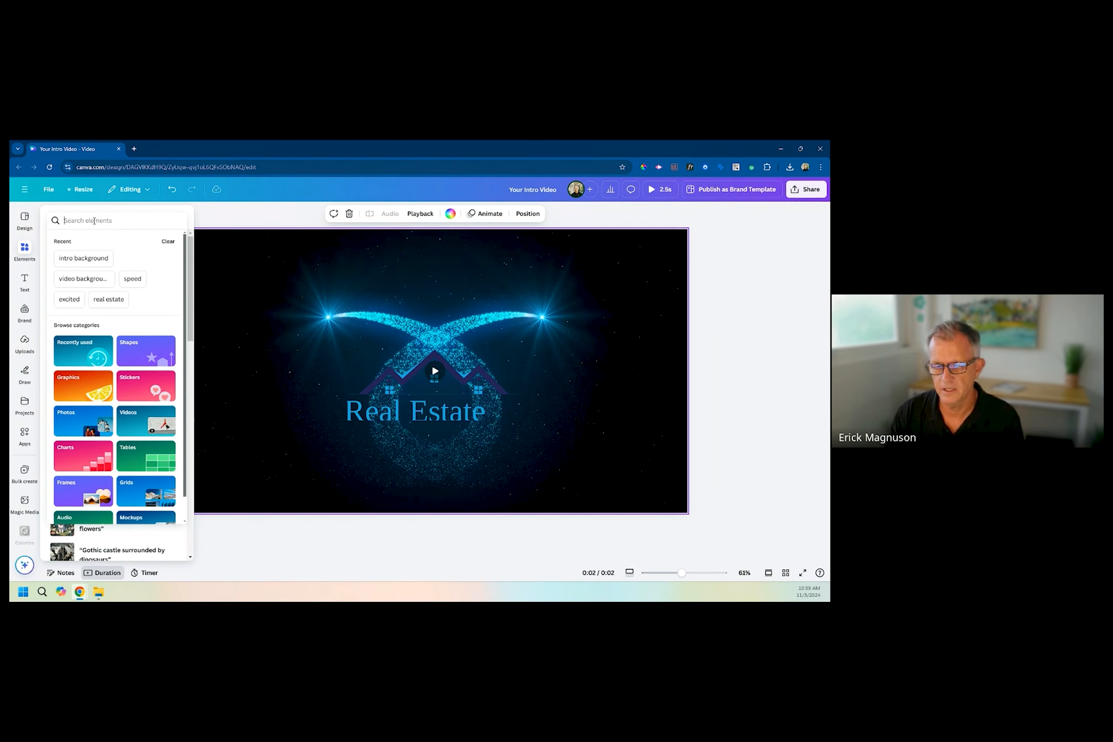
click(109, 299)
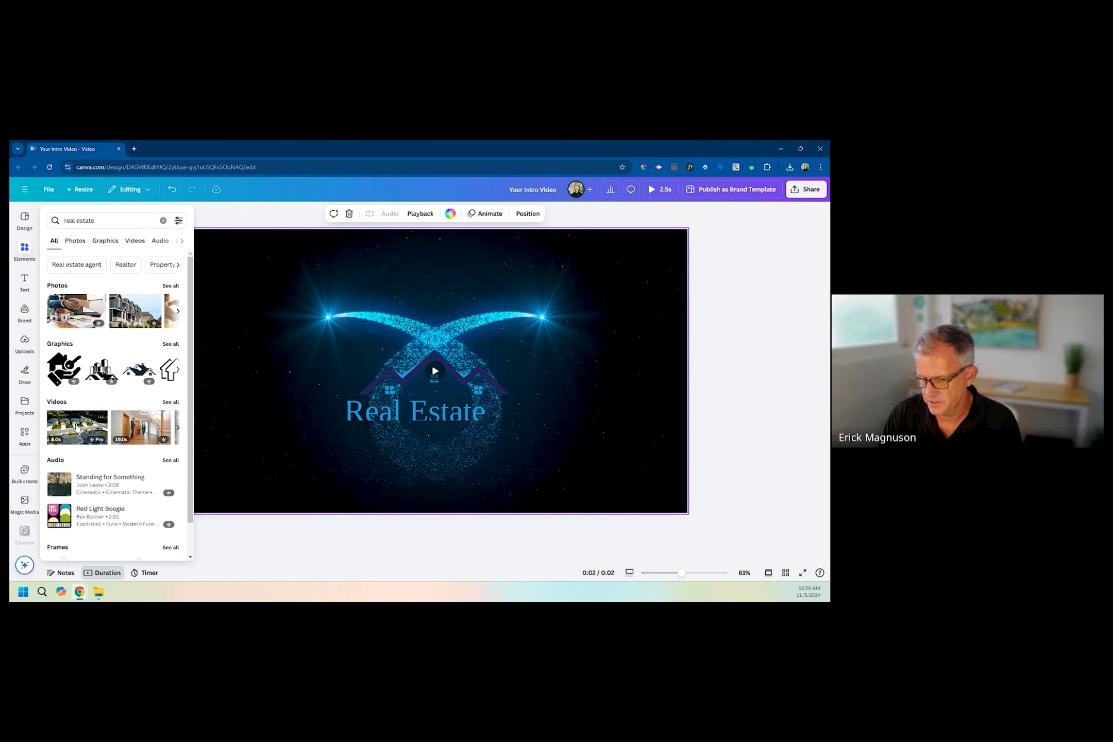
drag(76, 427, 19, 256)
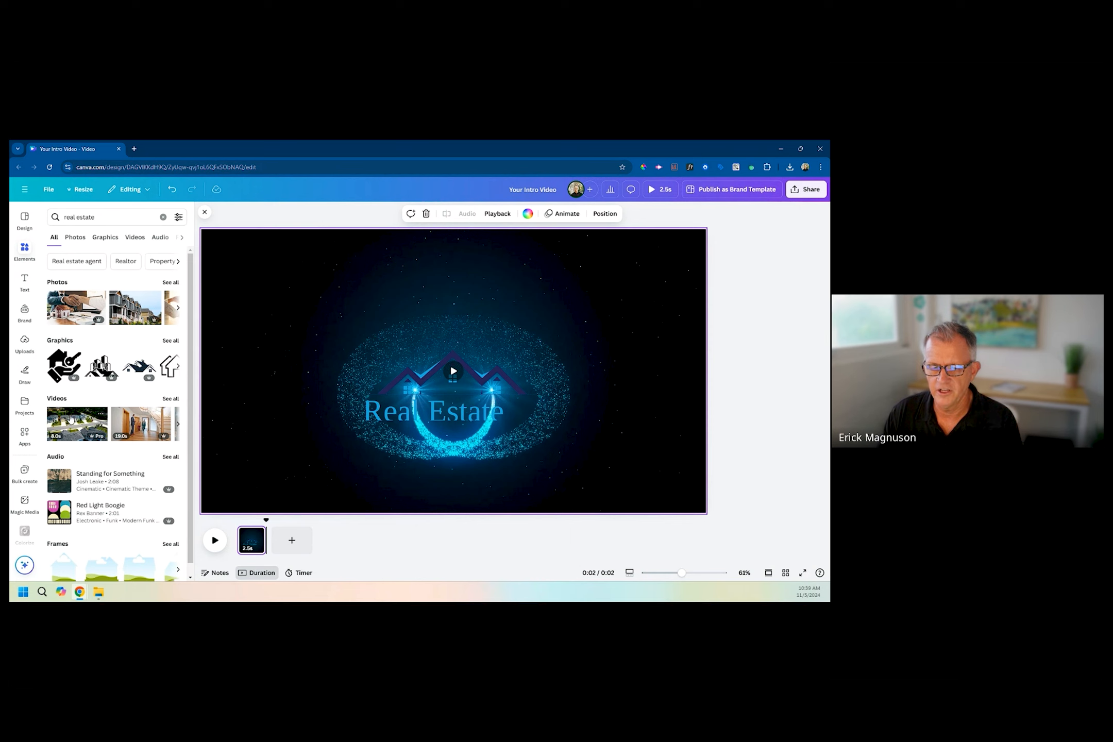
drag(71, 418, 293, 546)
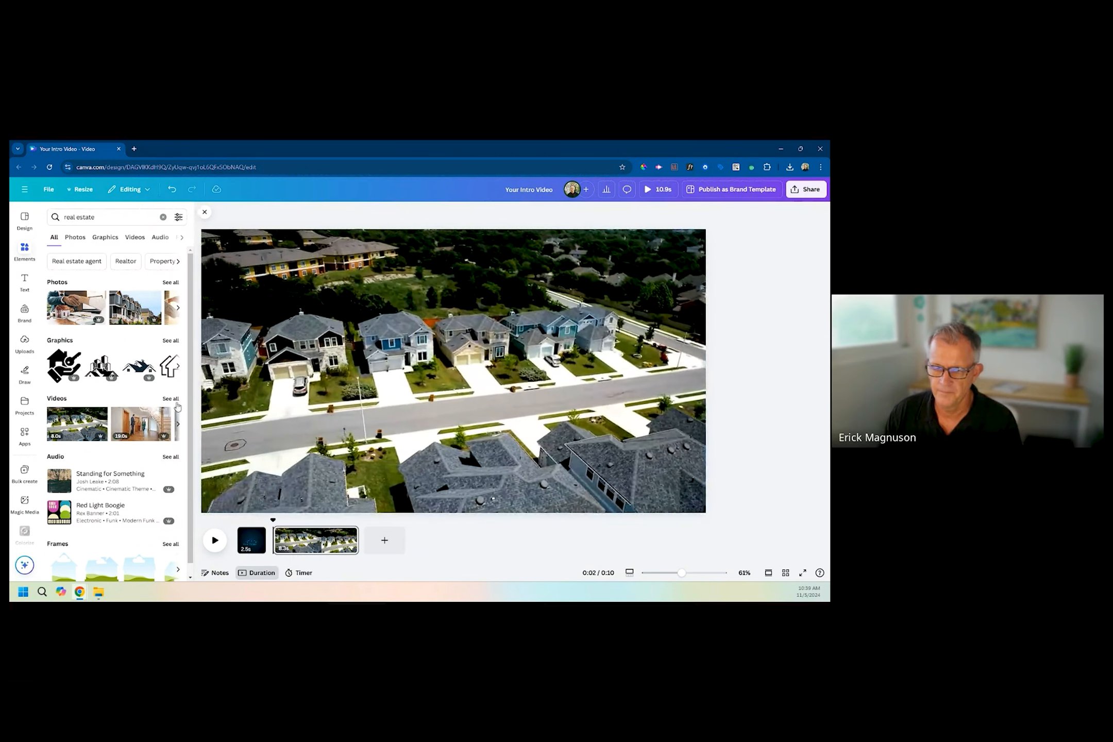
Browse all real estate videos and add the 14-second clip of the house at dusk as a third page.
click(173, 400)
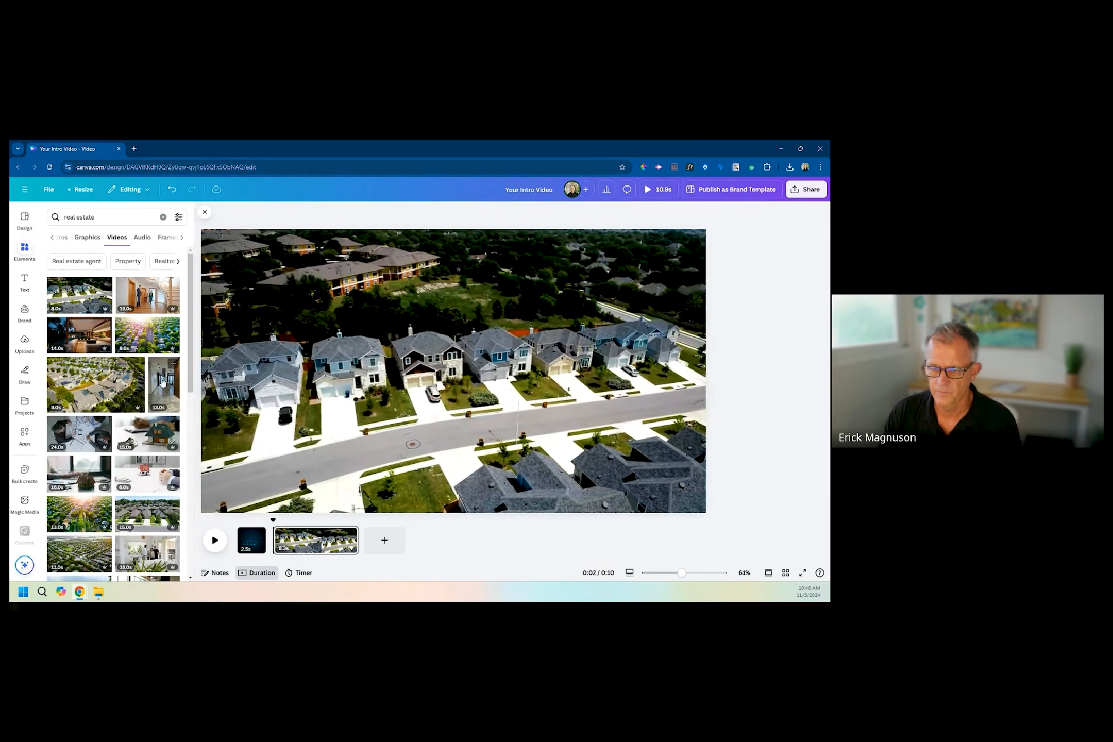
scroll(126, 521, down, 2)
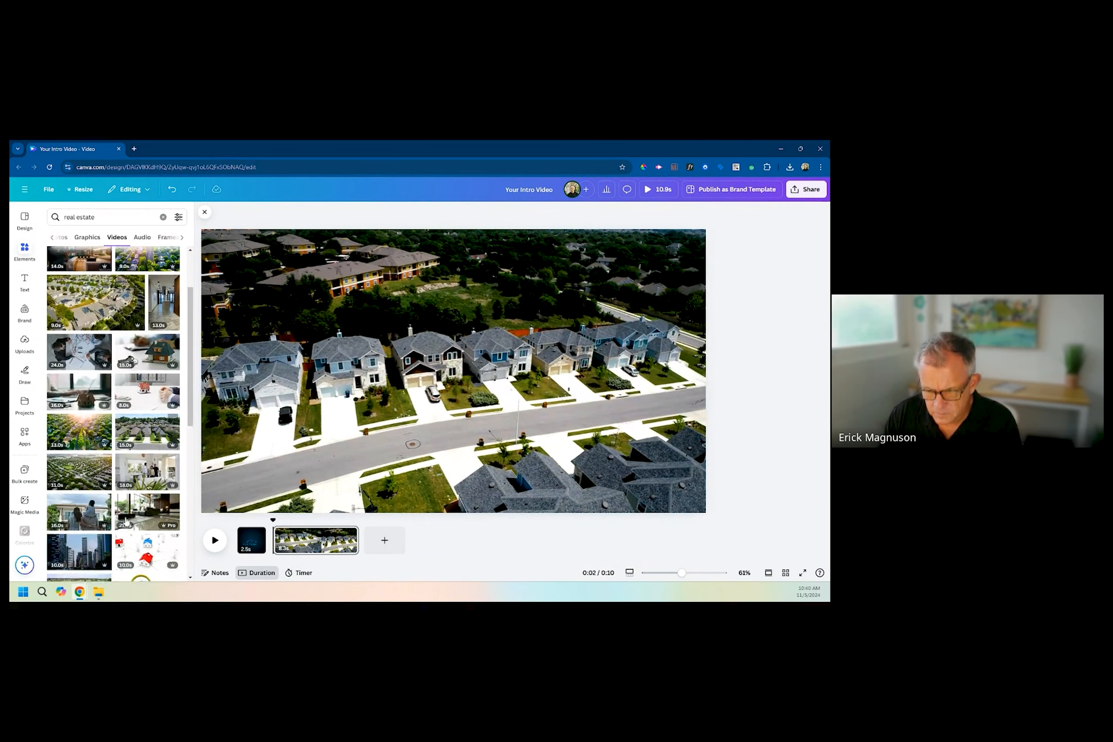
scroll(126, 521, up, 3)
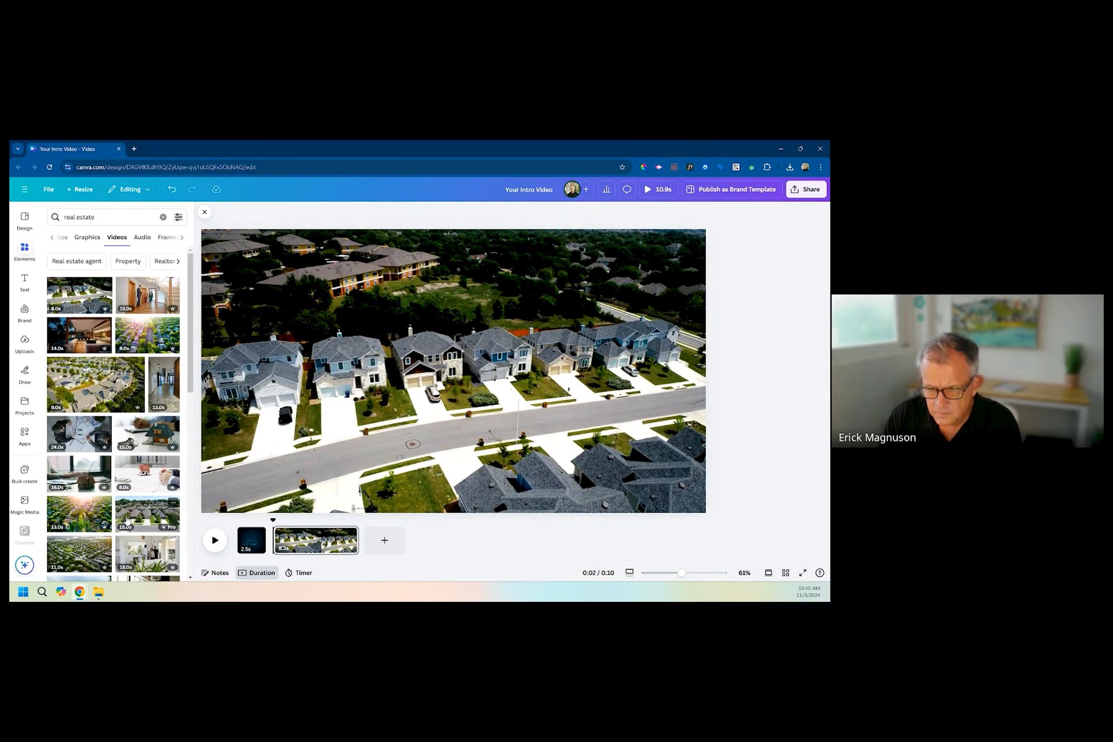
drag(80, 335, 386, 543)
Search the videos for kitchen and add the 6-second clip of the white kitchen as a fourth page.
triple_click(75, 217)
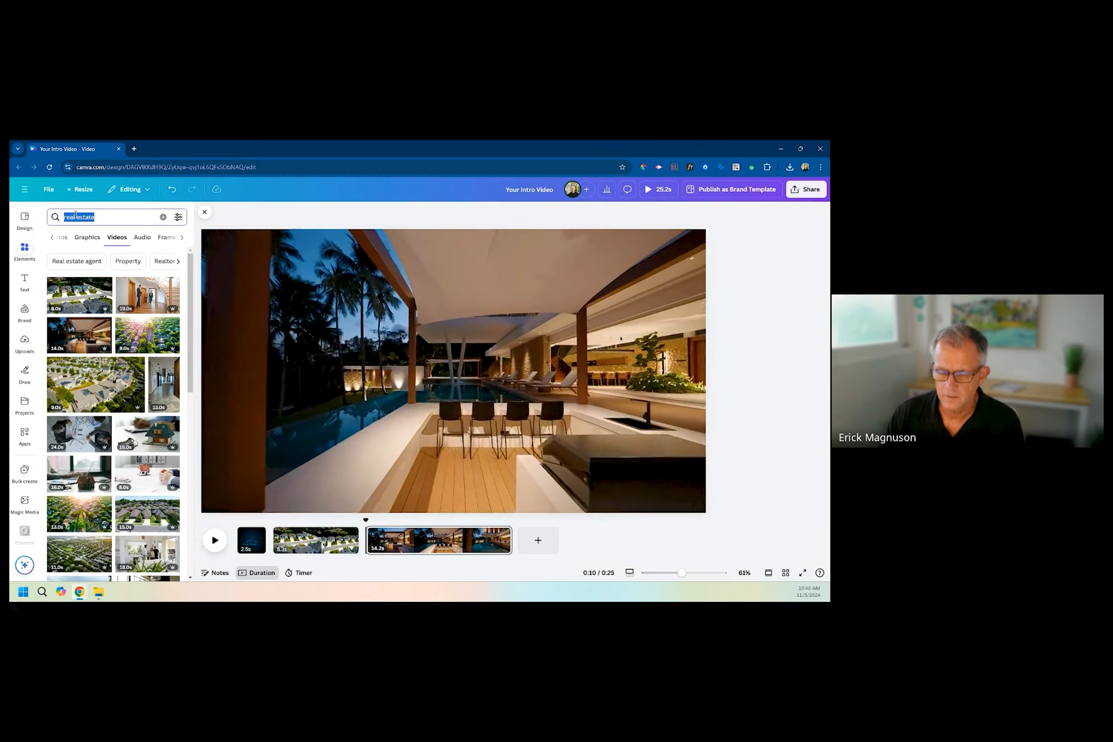
text(kitchen)
key(Return)
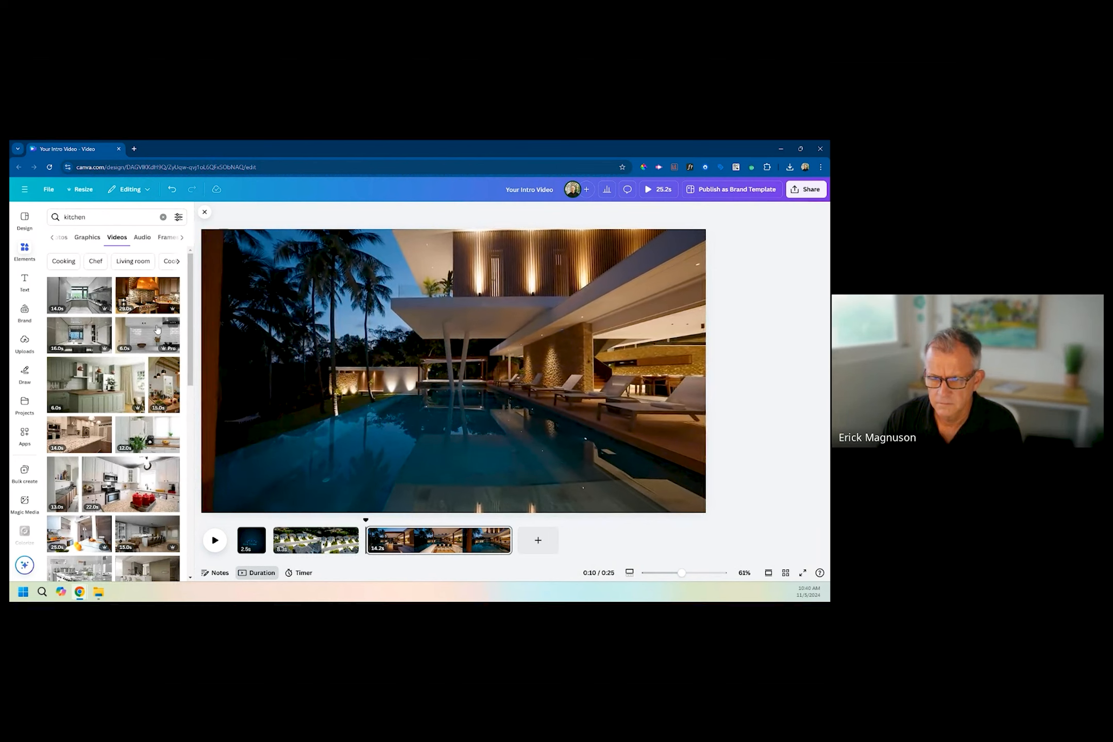
drag(145, 330, 541, 539)
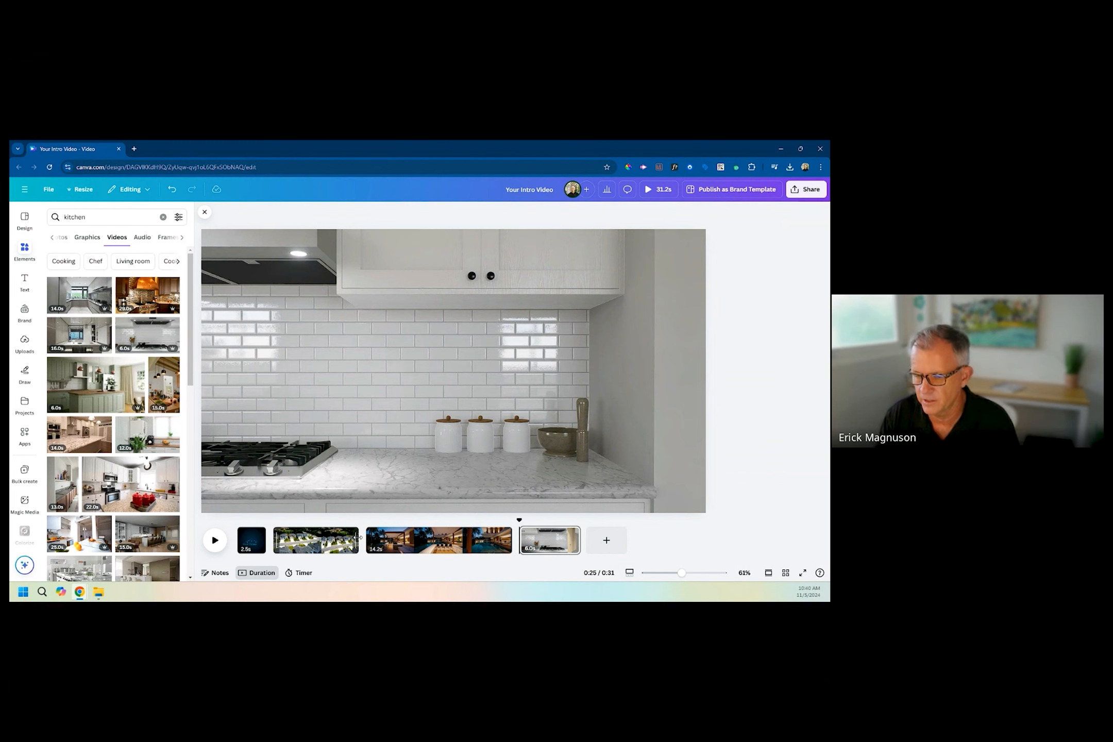
Add a title text box in the brand's title style to the aerial houses page.
click(305, 544)
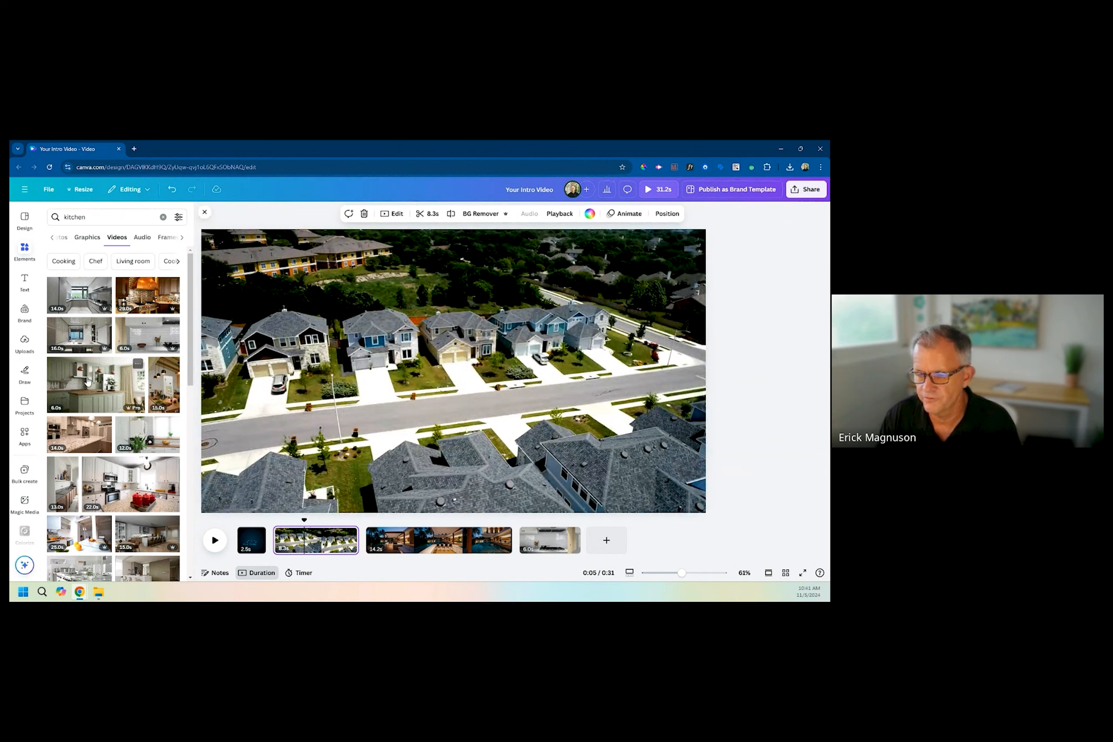
click(21, 280)
click(82, 307)
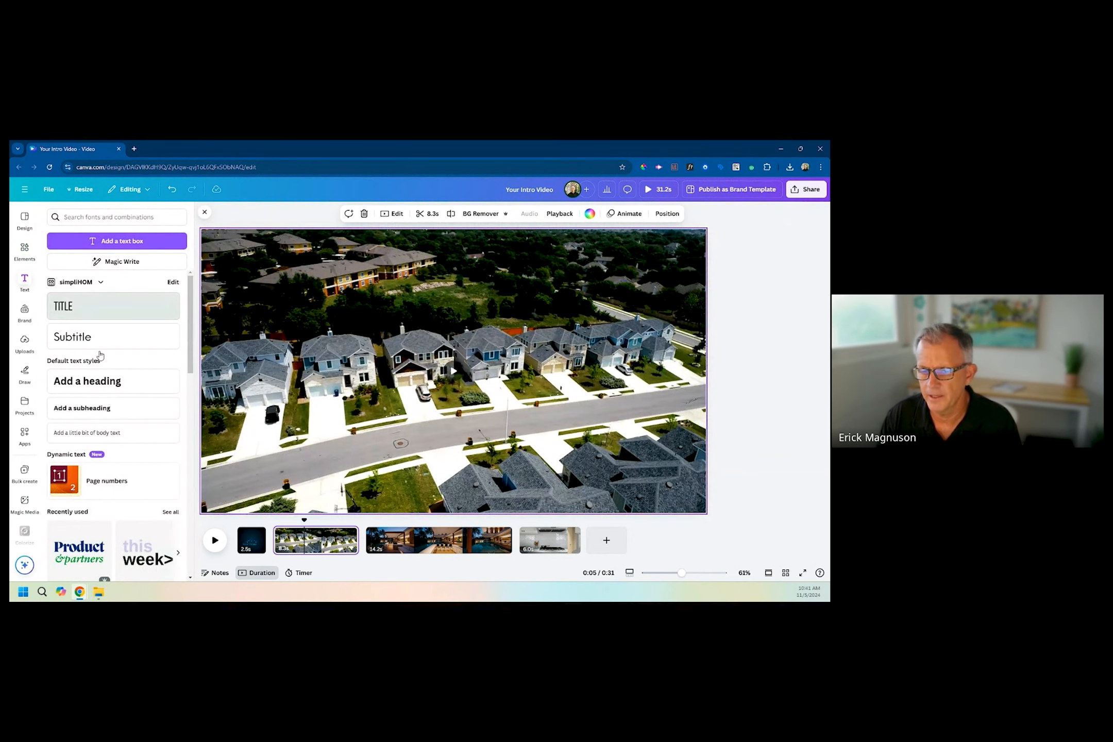
click(26, 253)
key(BackSpace)
key(ctrl+z)
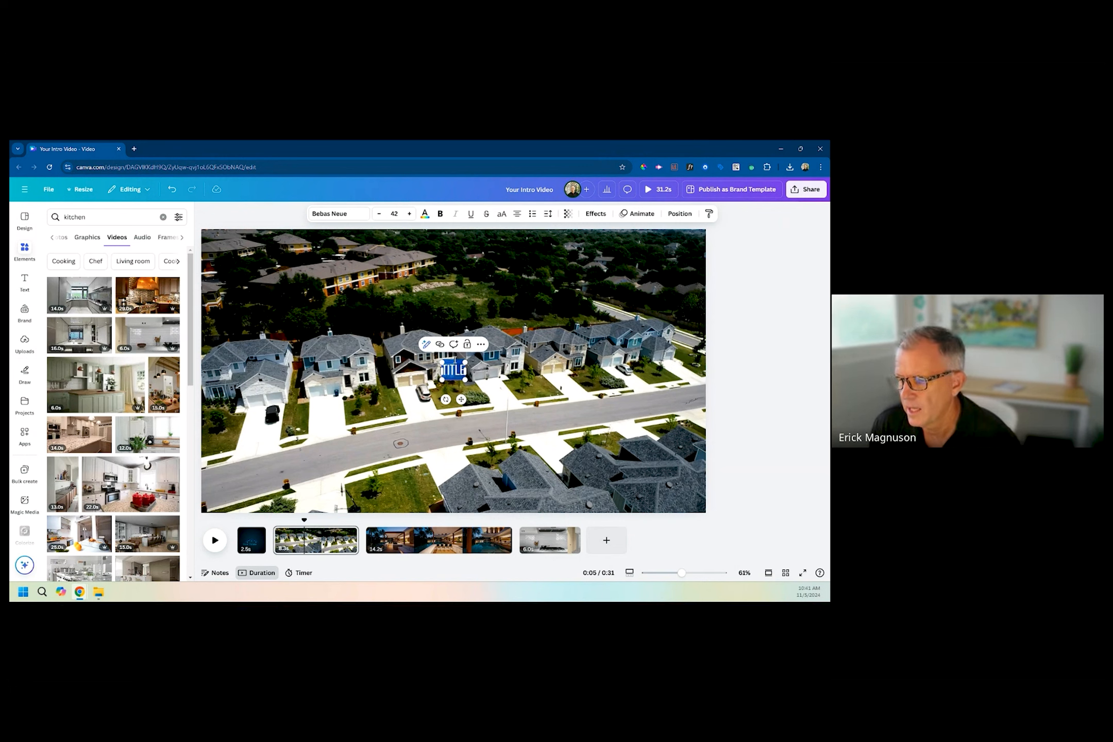
click(455, 404)
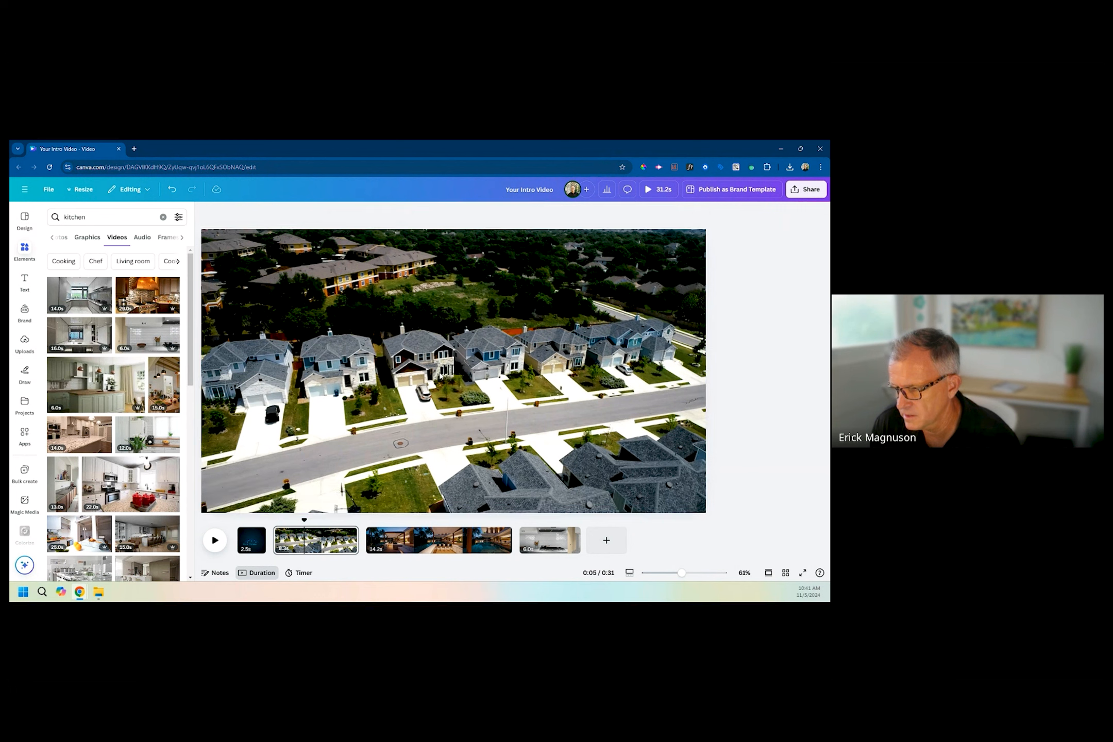
Move the title text box to the upper-left area of the aerial houses video.
drag(444, 373, 339, 288)
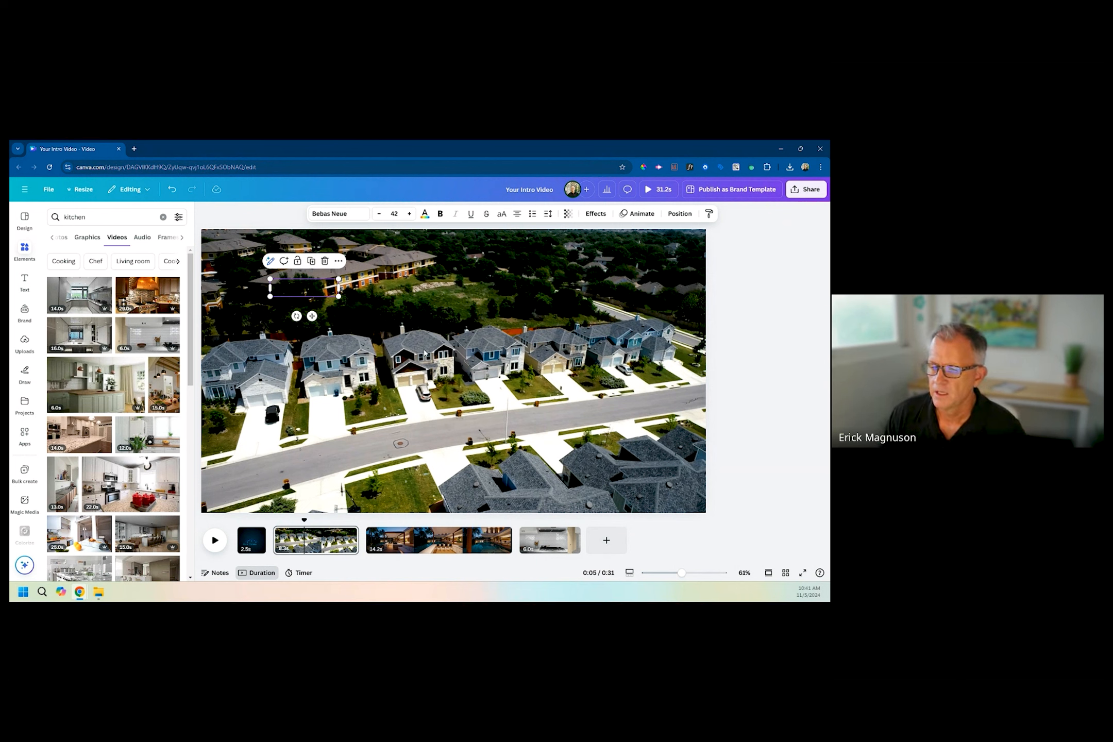
double_click(298, 292)
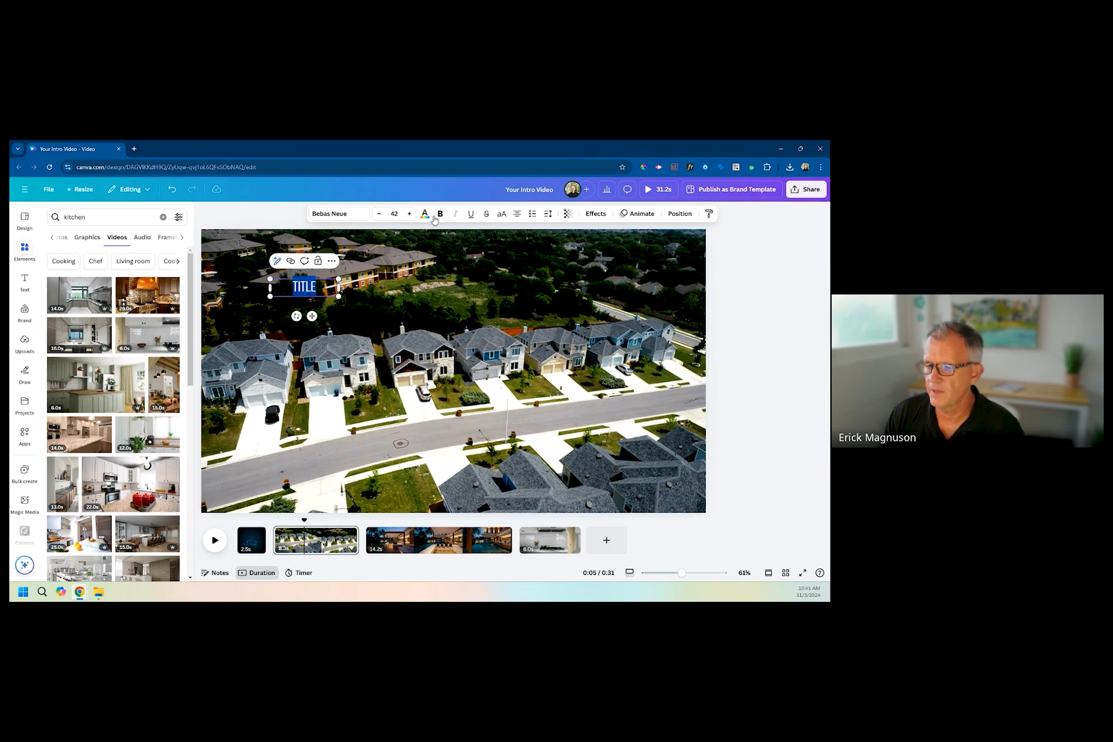
click(129, 342)
drag(304, 287, 265, 263)
click(331, 285)
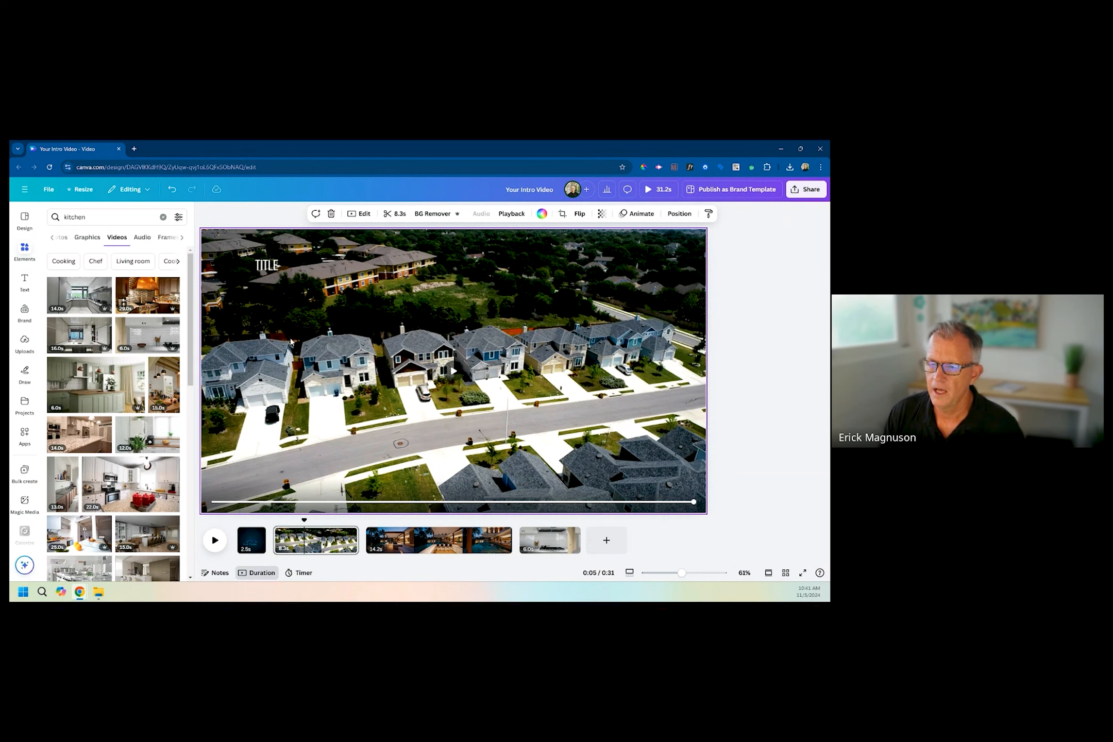
Replace the title text with three lines: 3000 SQFT, 3 BEDROOMS and 2 BATHS.
click(267, 266)
click(268, 267)
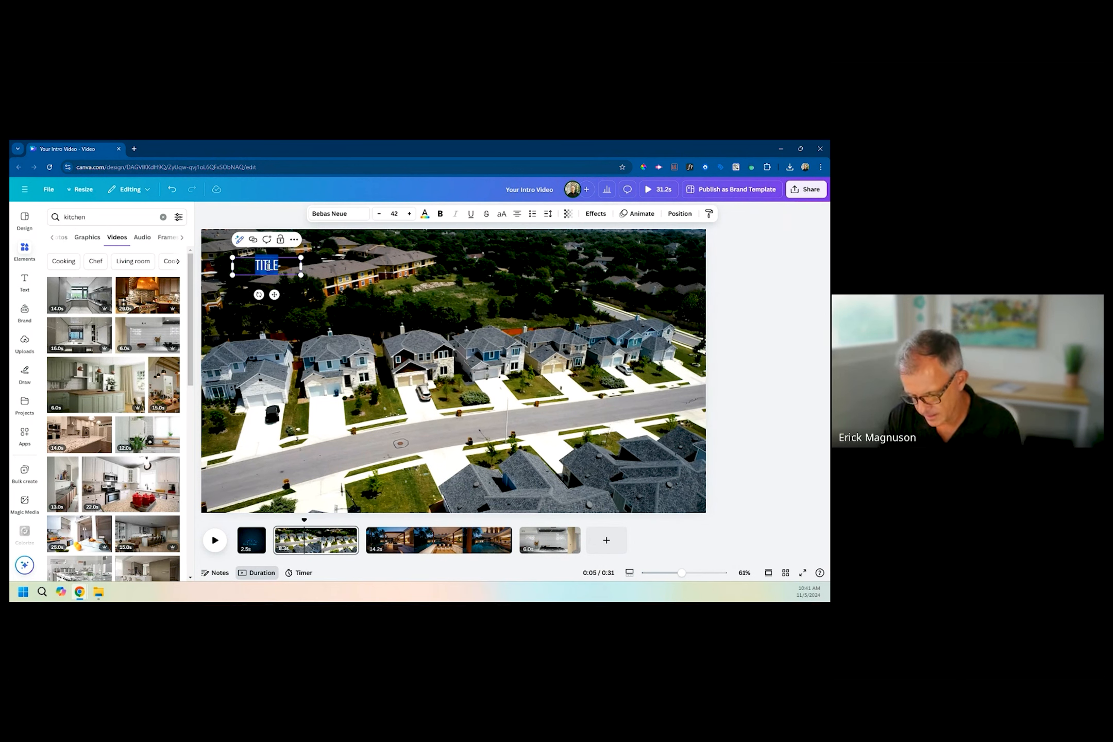
text(3000 S)
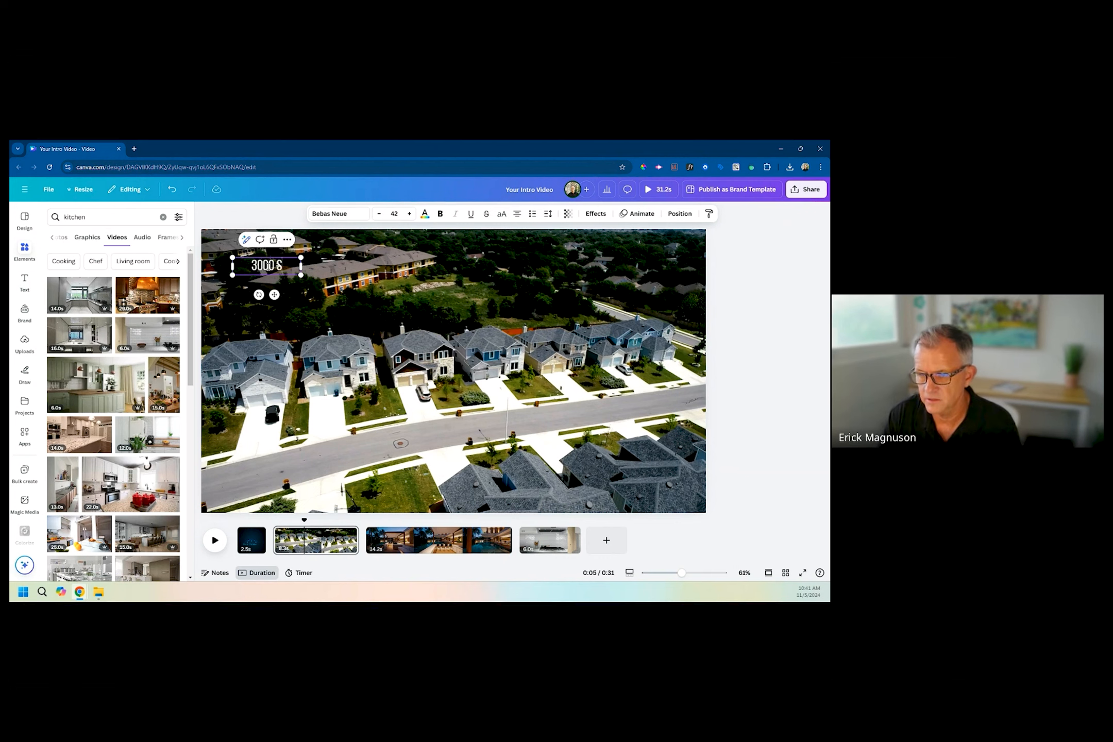
text(QFT)
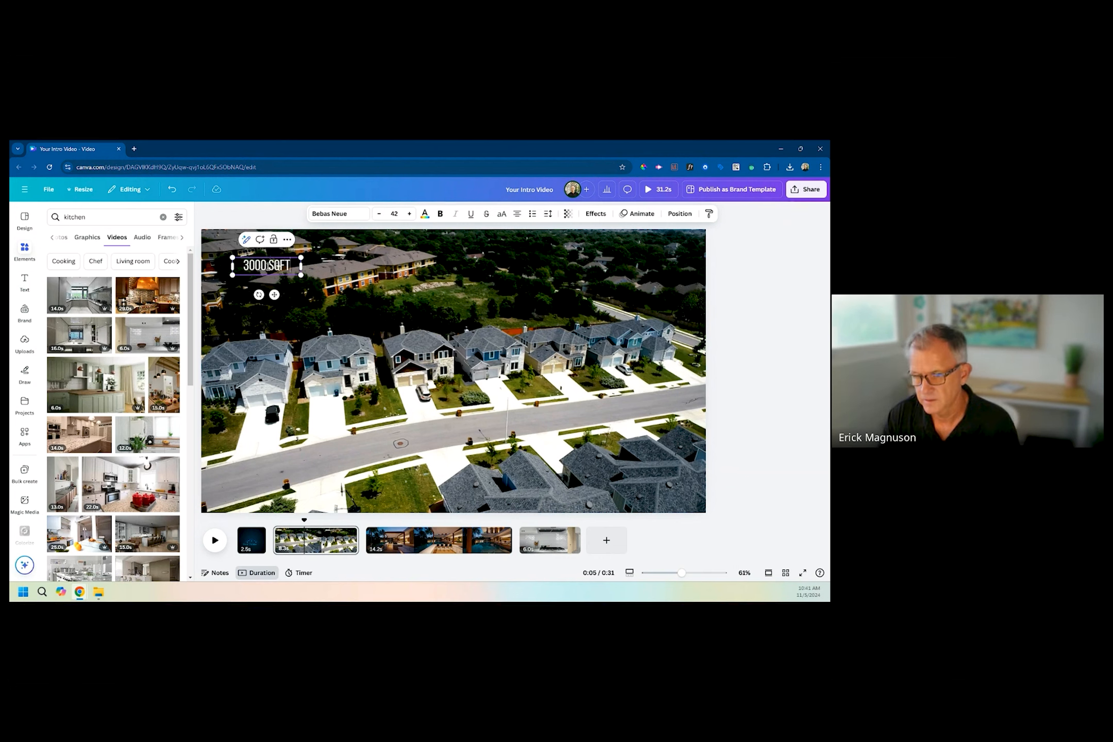
key(Return)
text(3)
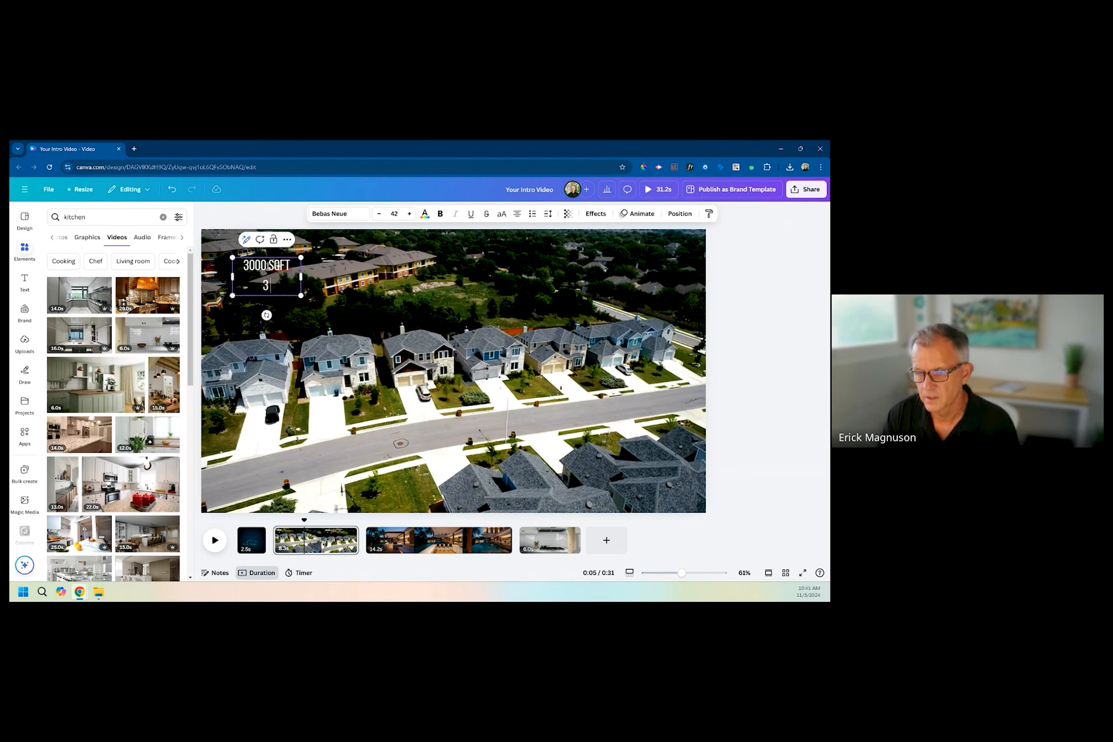
text( BEDROOMS)
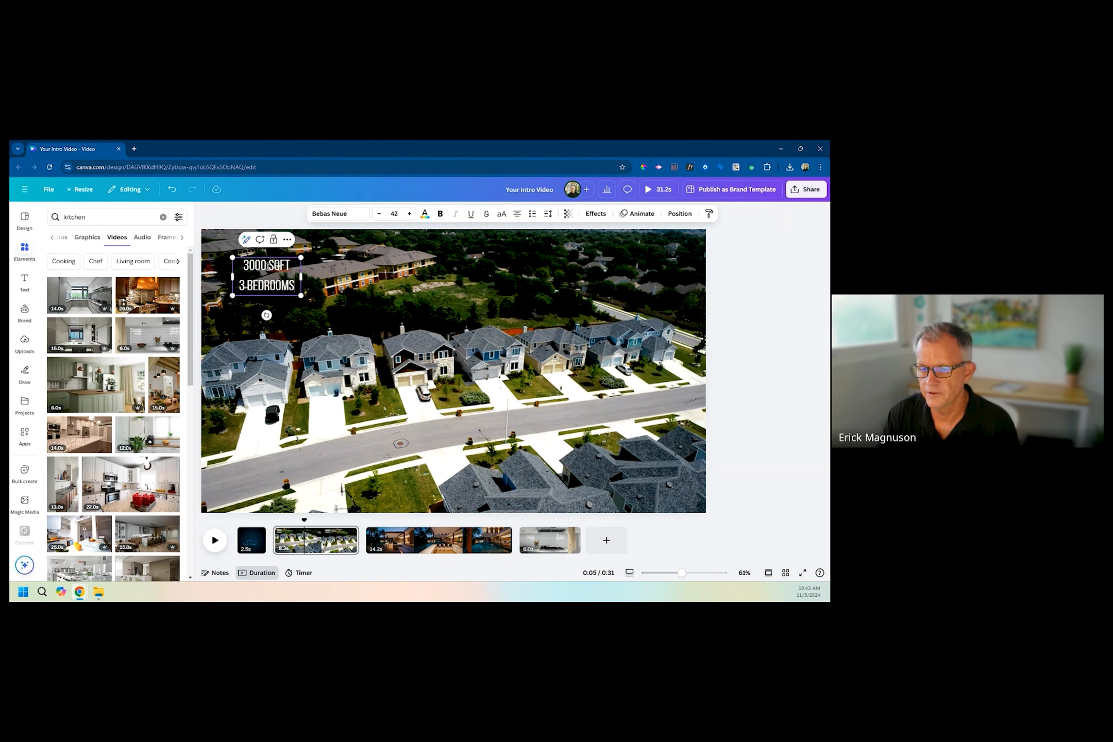
key(Return)
text(2 BATHS)
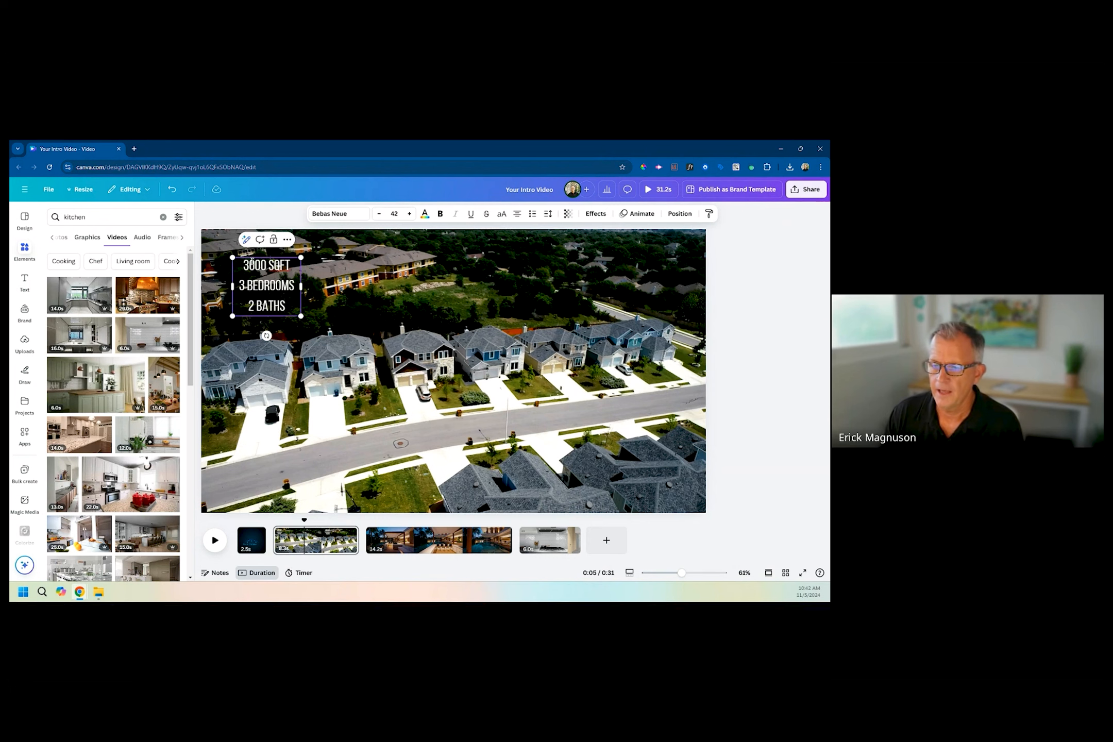
Left-align the three property detail lines and turn them into a bulleted list.
drag(291, 306, 237, 266)
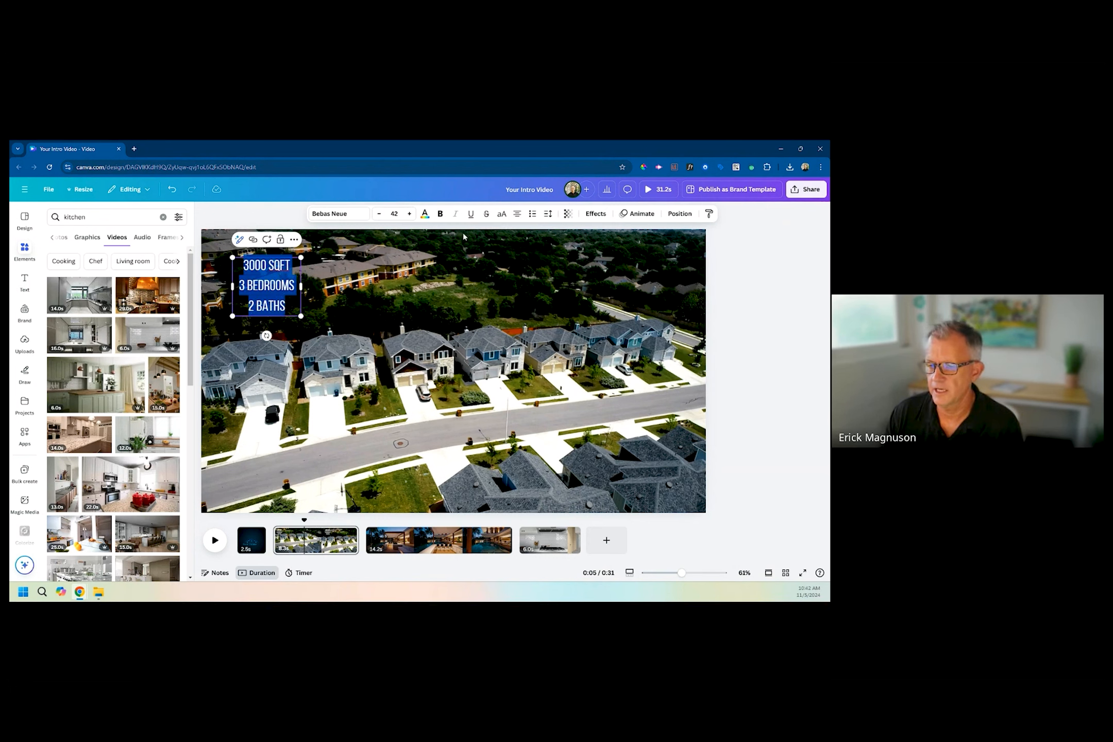
click(516, 215)
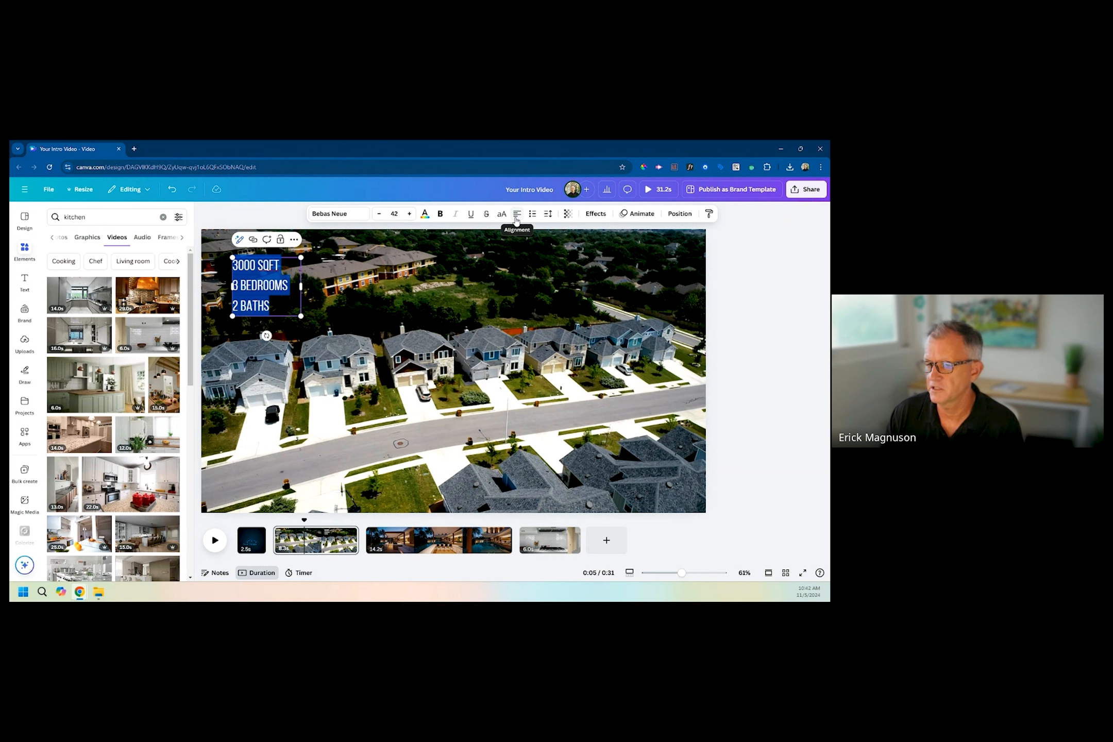
click(532, 214)
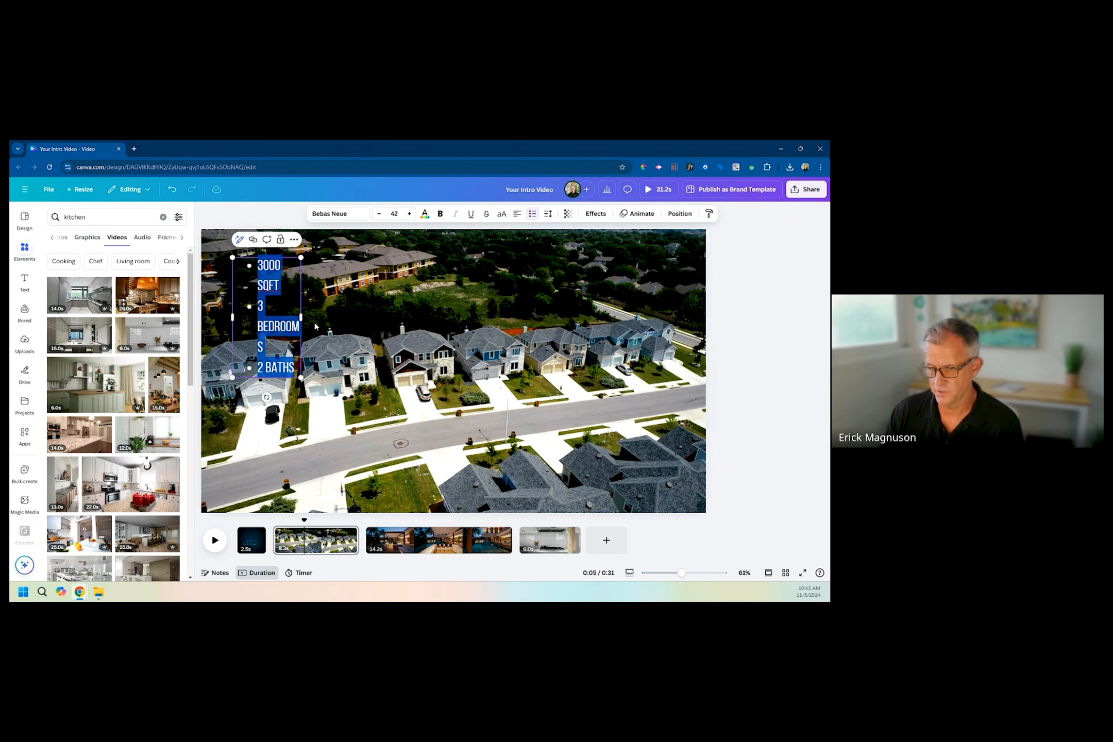
Widen the text box so each bullet fits on one line, and shift it slightly towards the video's upper-left corner.
drag(301, 318, 343, 318)
click(311, 351)
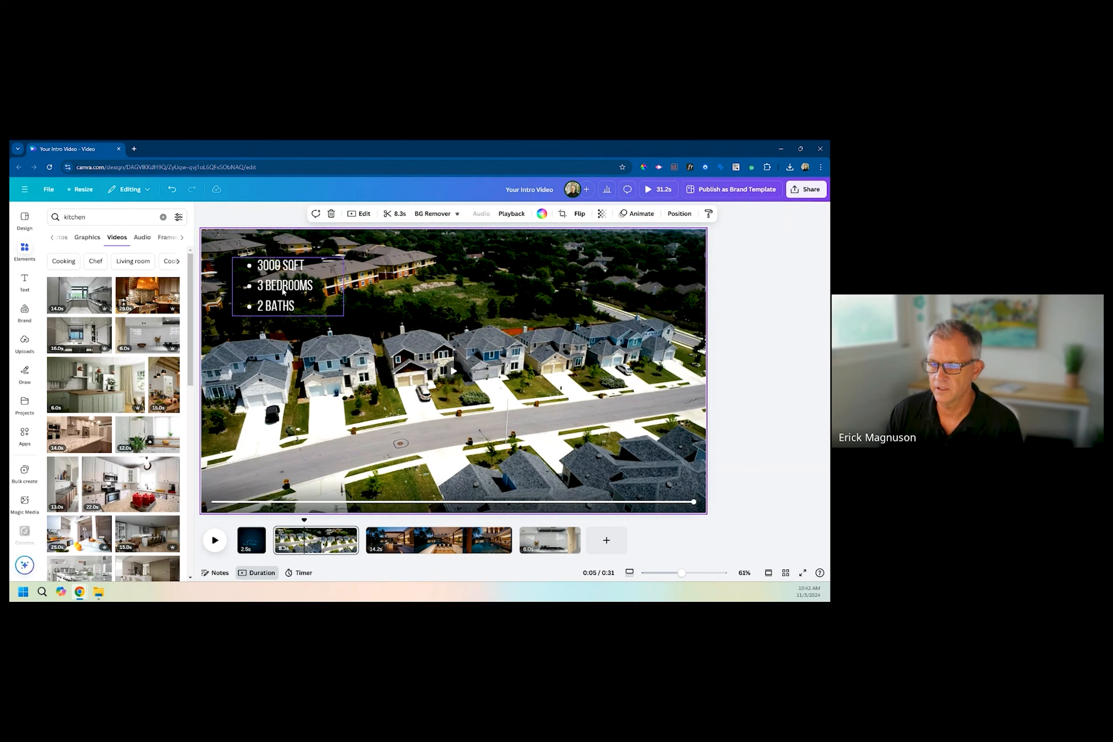
drag(284, 293, 276, 286)
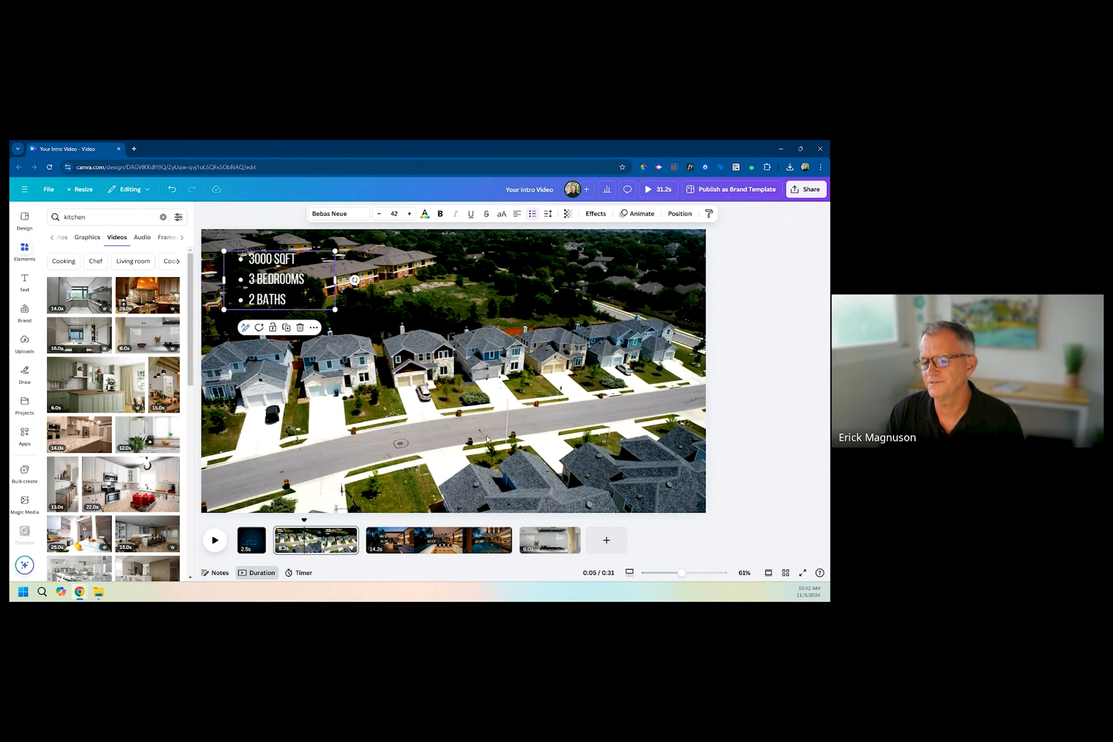
click(452, 418)
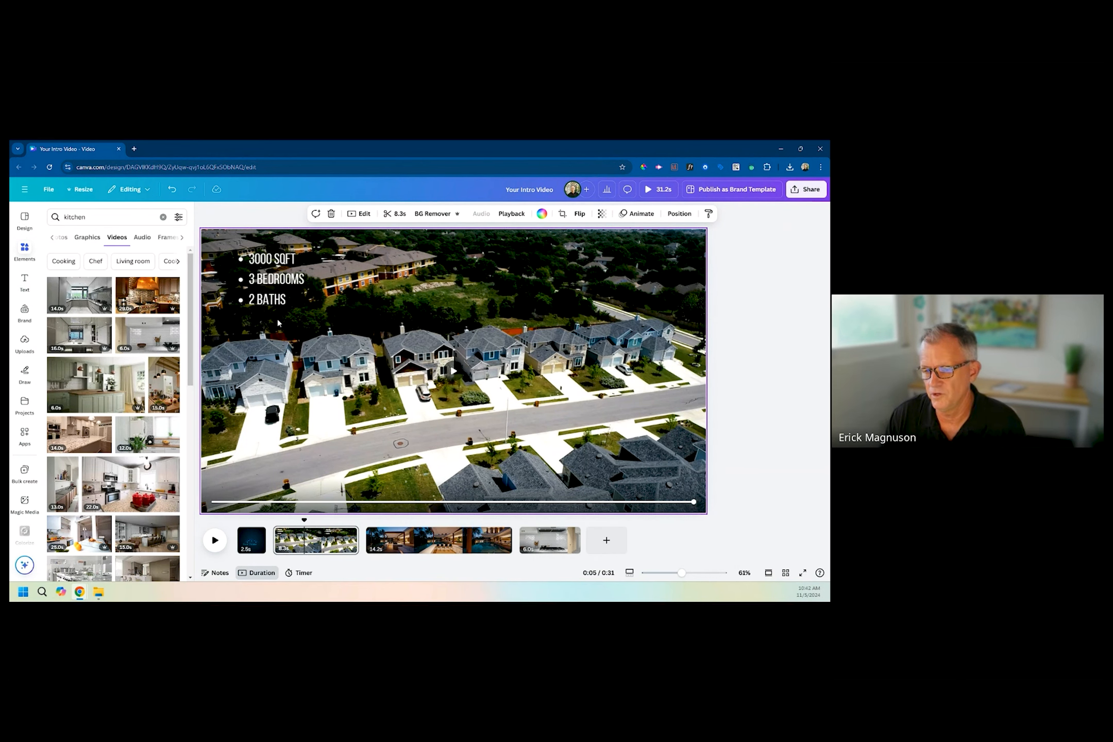
Increase the font size of all three bullet lines to 56 and make them bold.
click(273, 284)
drag(289, 300, 250, 265)
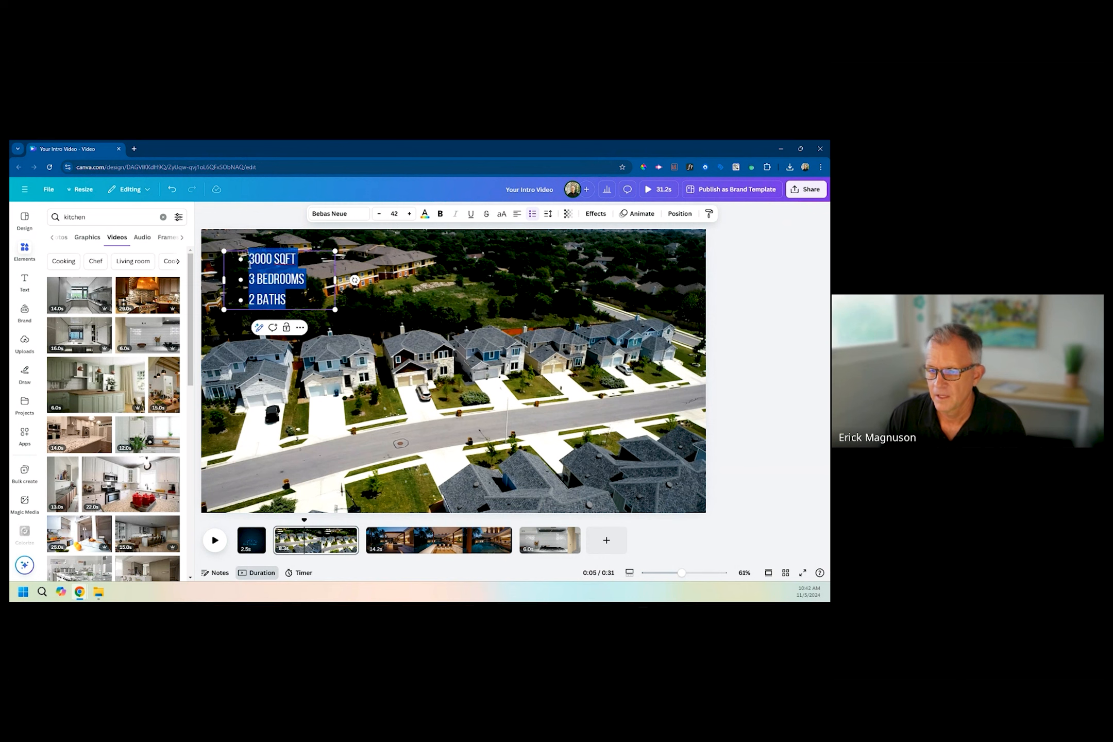
click(409, 215)
click(409, 215)
click(410, 215)
click(410, 216)
click(411, 218)
click(412, 218)
click(440, 215)
click(403, 518)
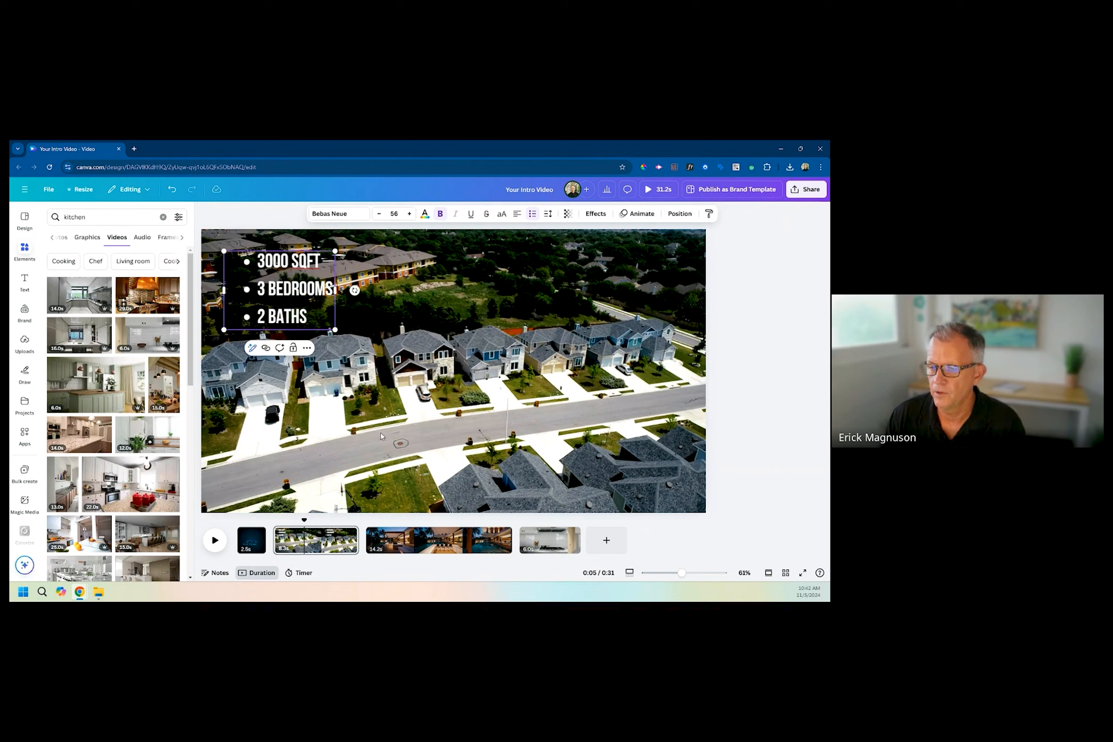
Remove the bold formatting from all three bullet lines.
click(324, 308)
double_click(324, 303)
click(317, 317)
drag(318, 317, 388, 240)
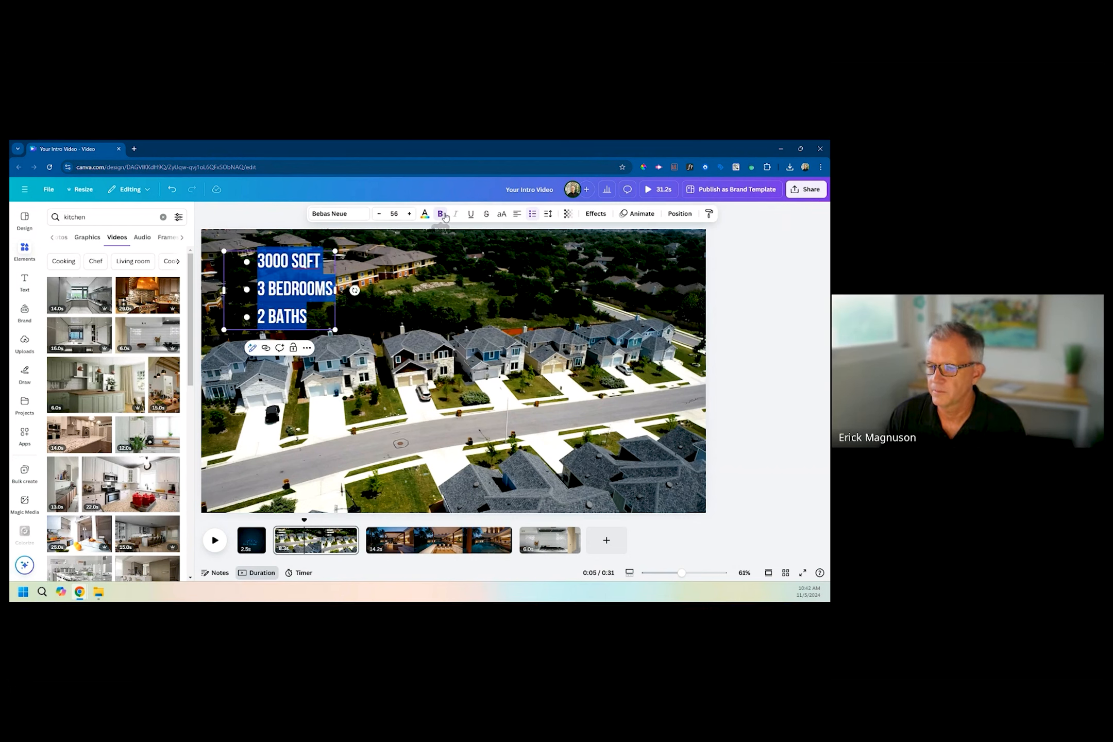
click(356, 367)
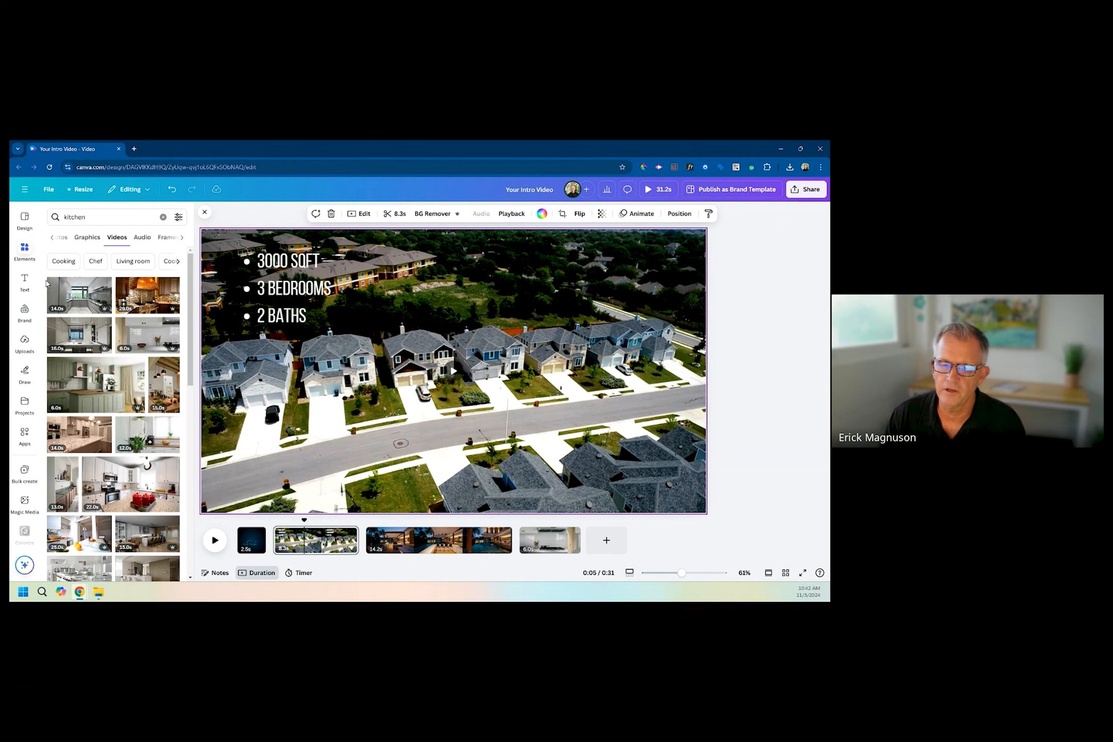
Add a rectangle shape to the aerial neighborhood clip, reduce its height to a wide format, and move it up beside the bullet list.
click(27, 251)
double_click(78, 221)
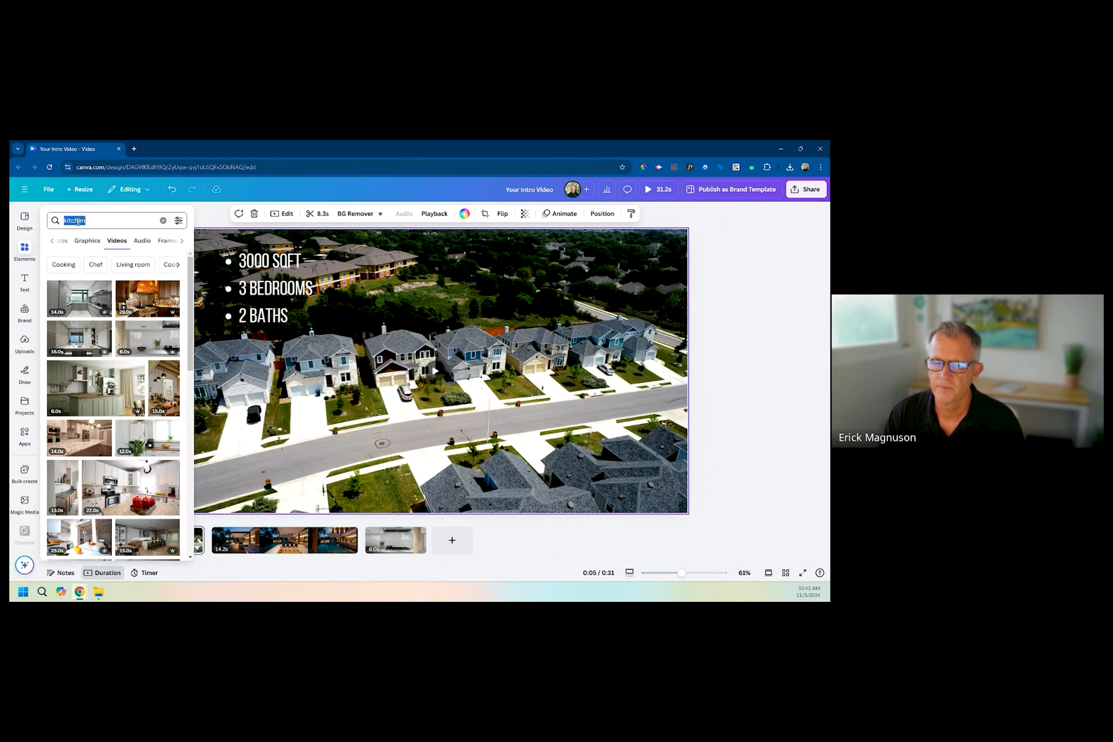
text(rec)
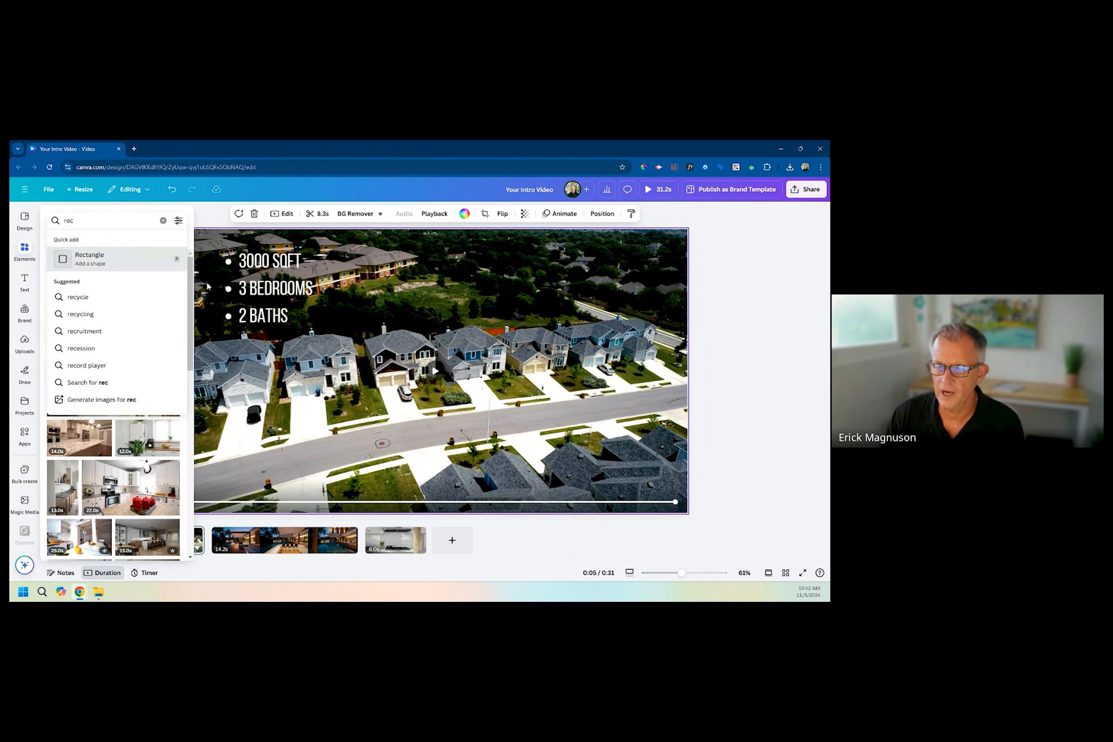
click(115, 264)
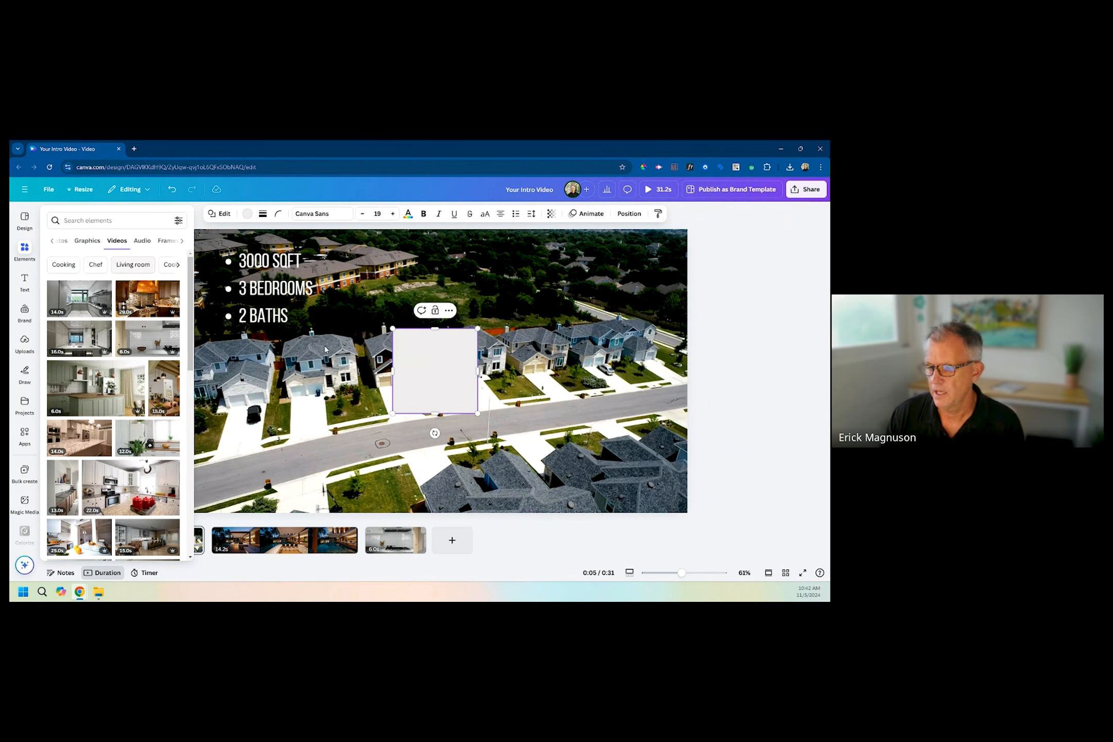
drag(439, 413, 440, 378)
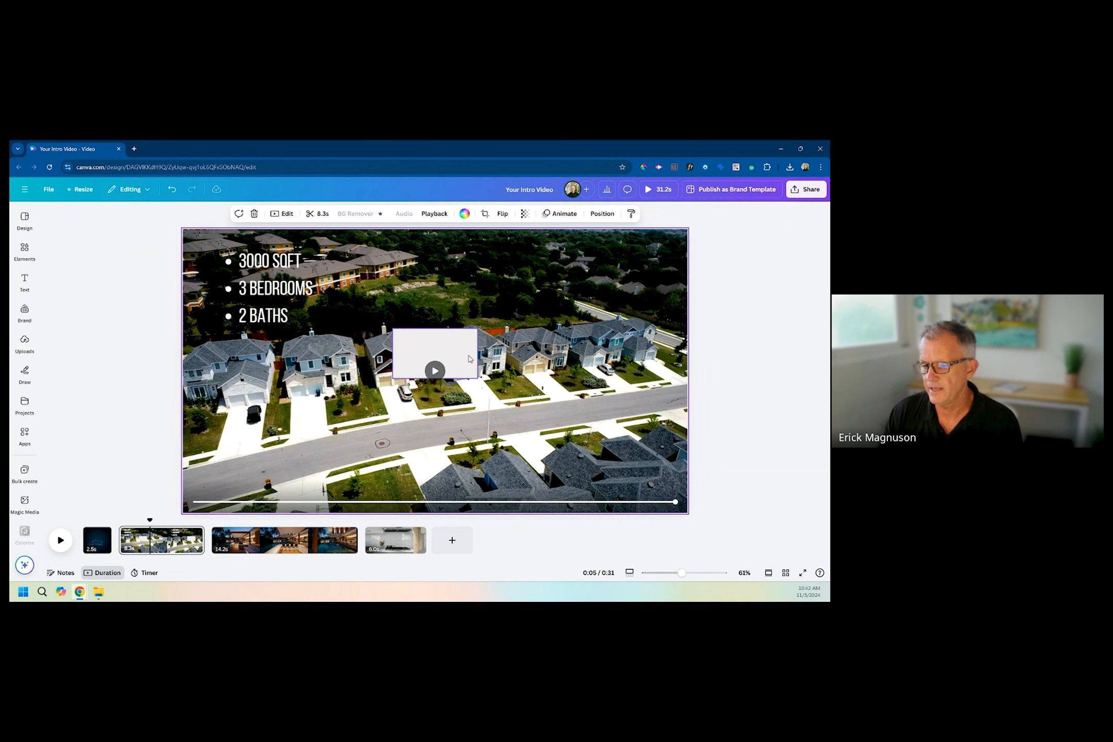
drag(462, 351, 451, 301)
Set the rectangle's text color and fill to the bright blue from the logo photo.
click(408, 214)
click(129, 391)
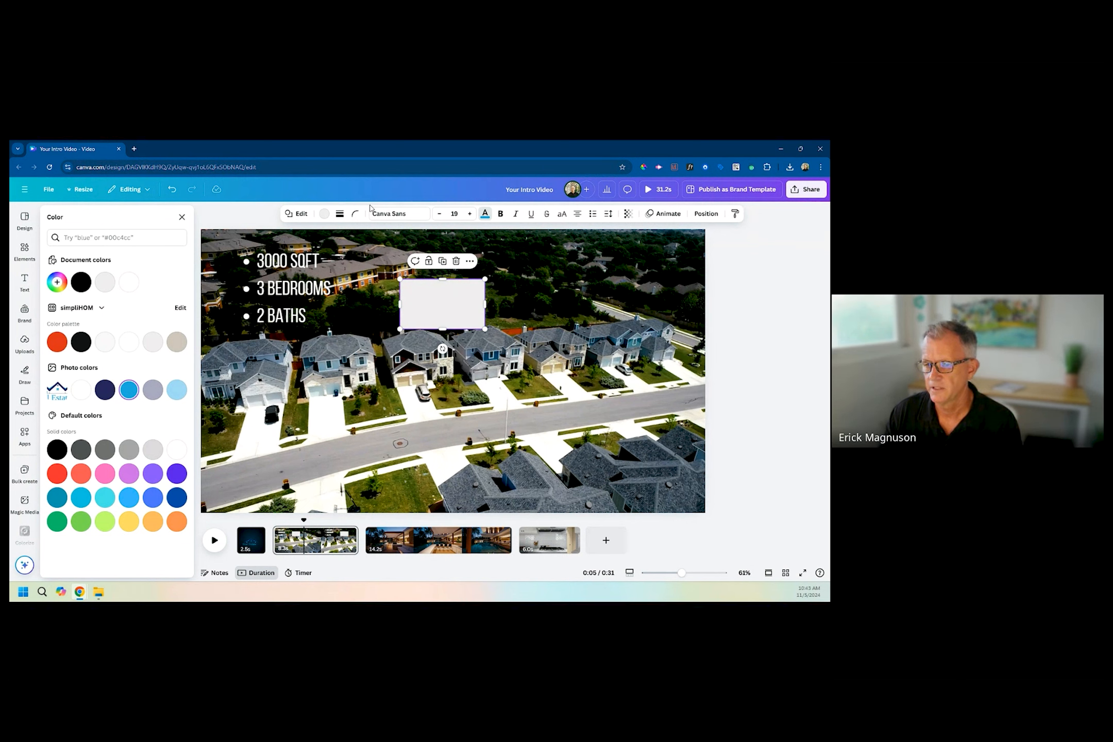
click(323, 215)
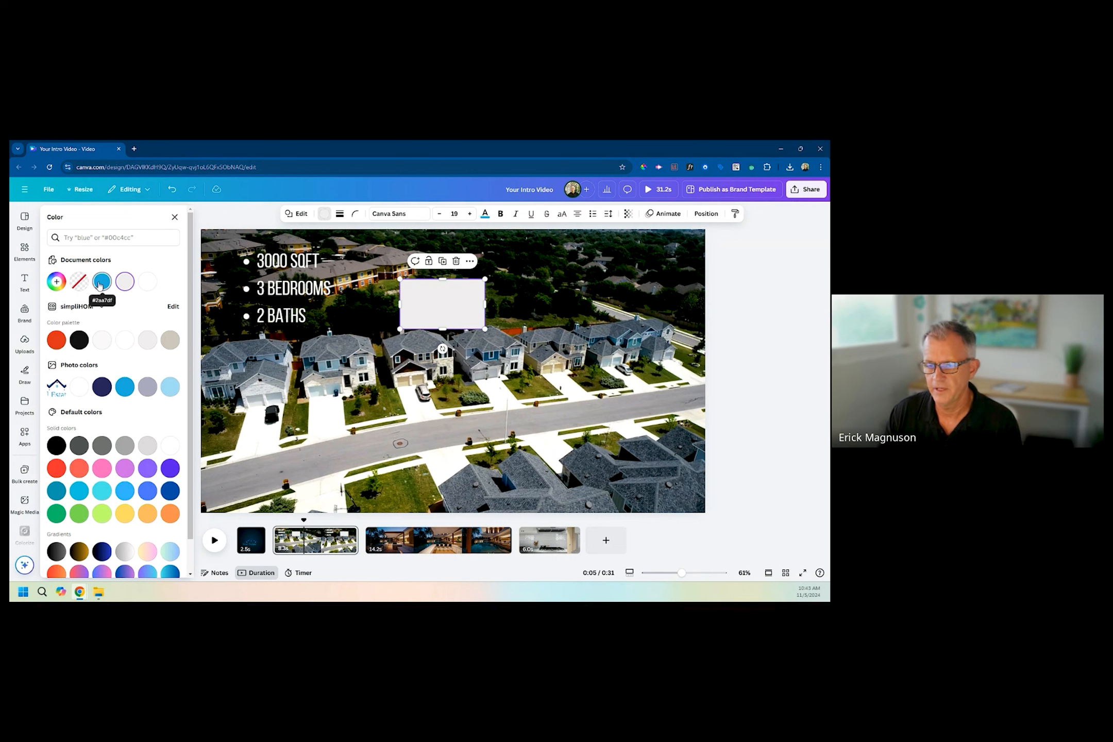
click(102, 281)
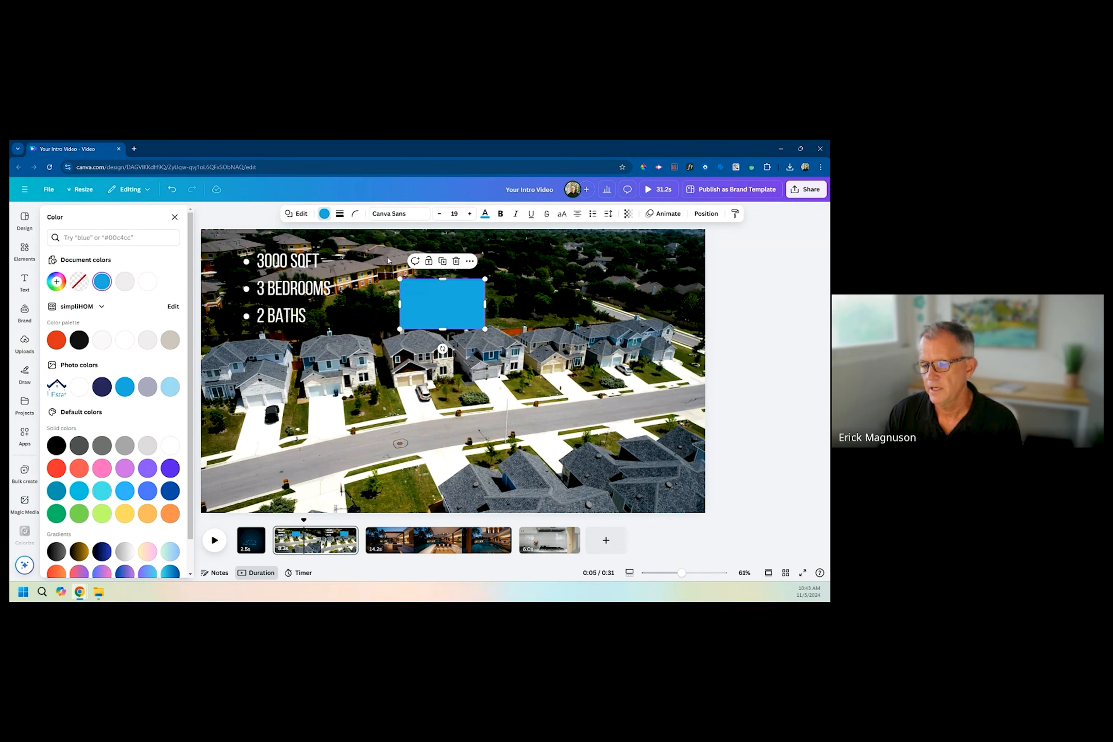
Slightly round the blue rectangle's corners and place it behind the bullet list, matching the list's height.
click(355, 219)
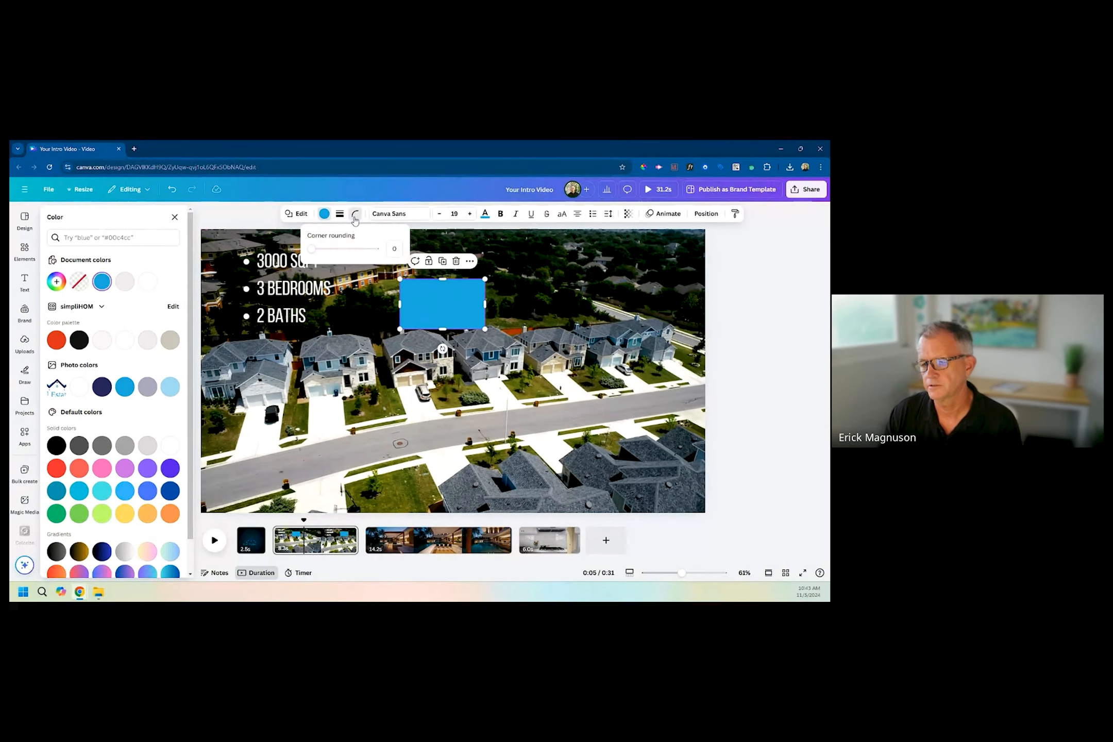
mouse_move(315, 253)
mouse_down()
mouse_move(329, 254)
mouse_move(320, 253)
mouse_up()
drag(429, 300, 287, 326)
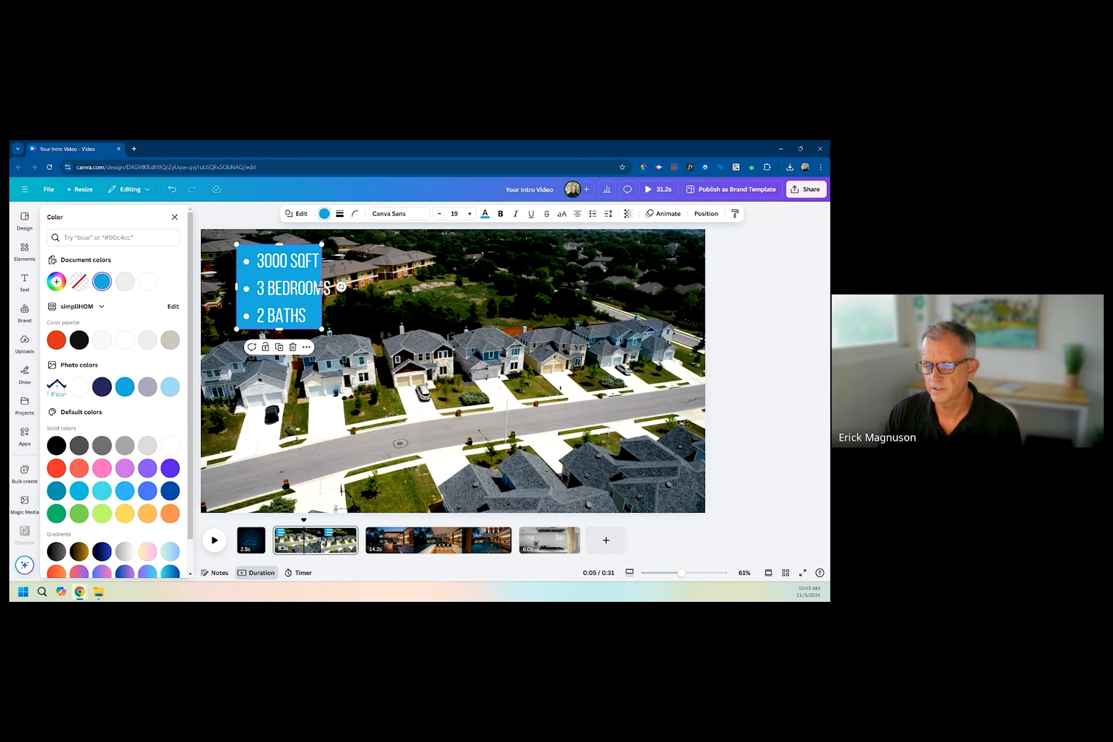
click(342, 286)
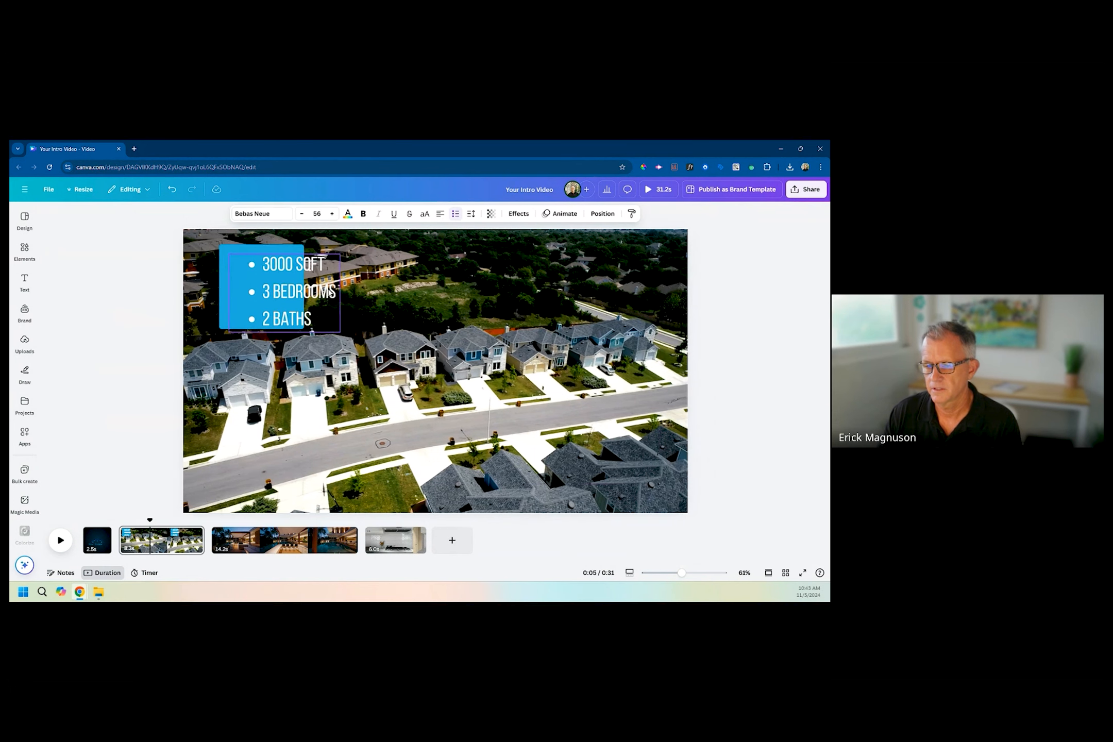
key(ctrl+z)
click(406, 352)
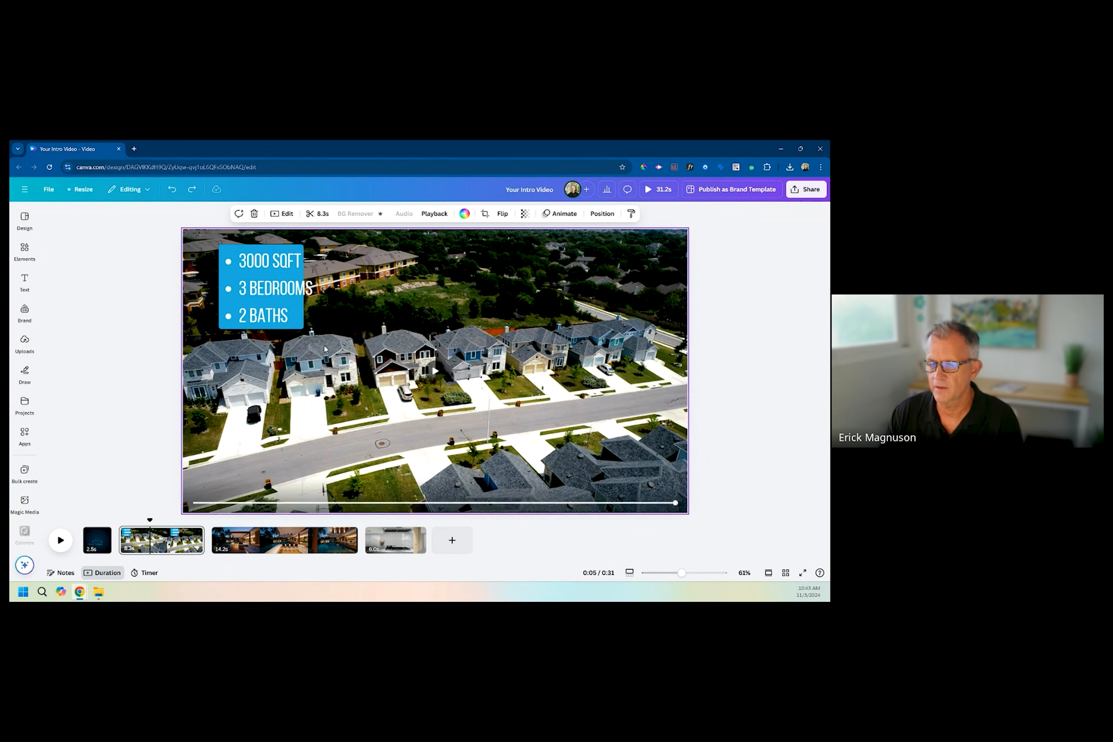
Widen the blue rectangle so it backs the full width of the bullet list.
click(300, 324)
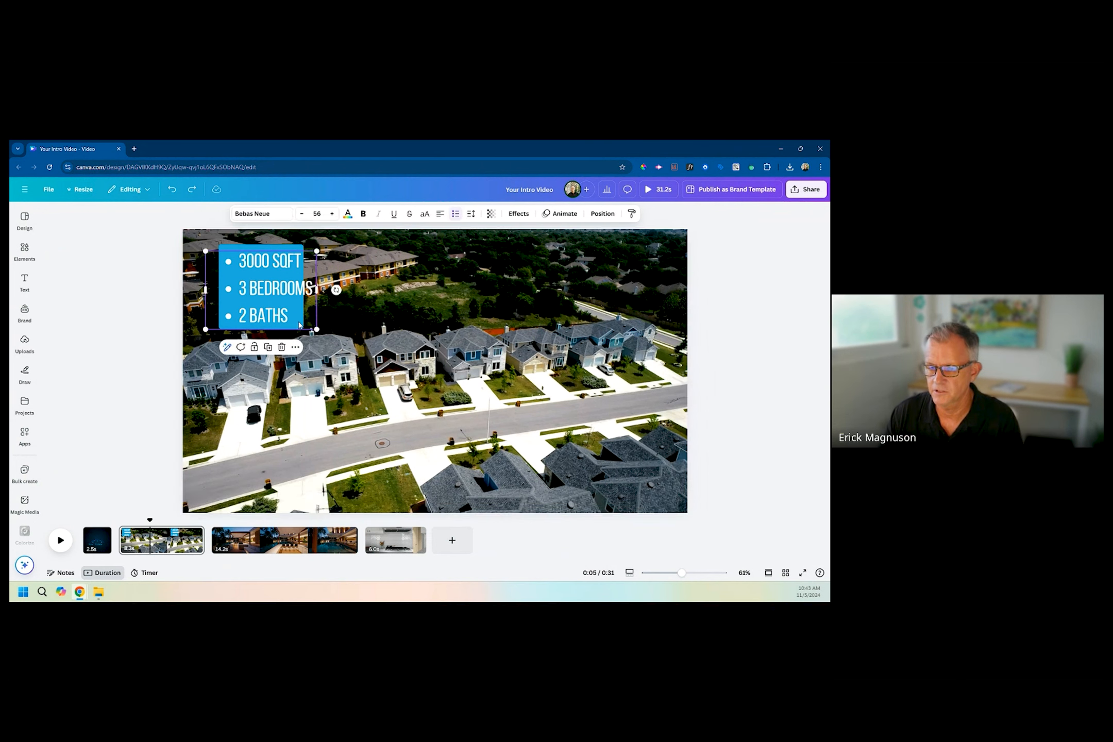
click(286, 248)
drag(302, 288, 327, 294)
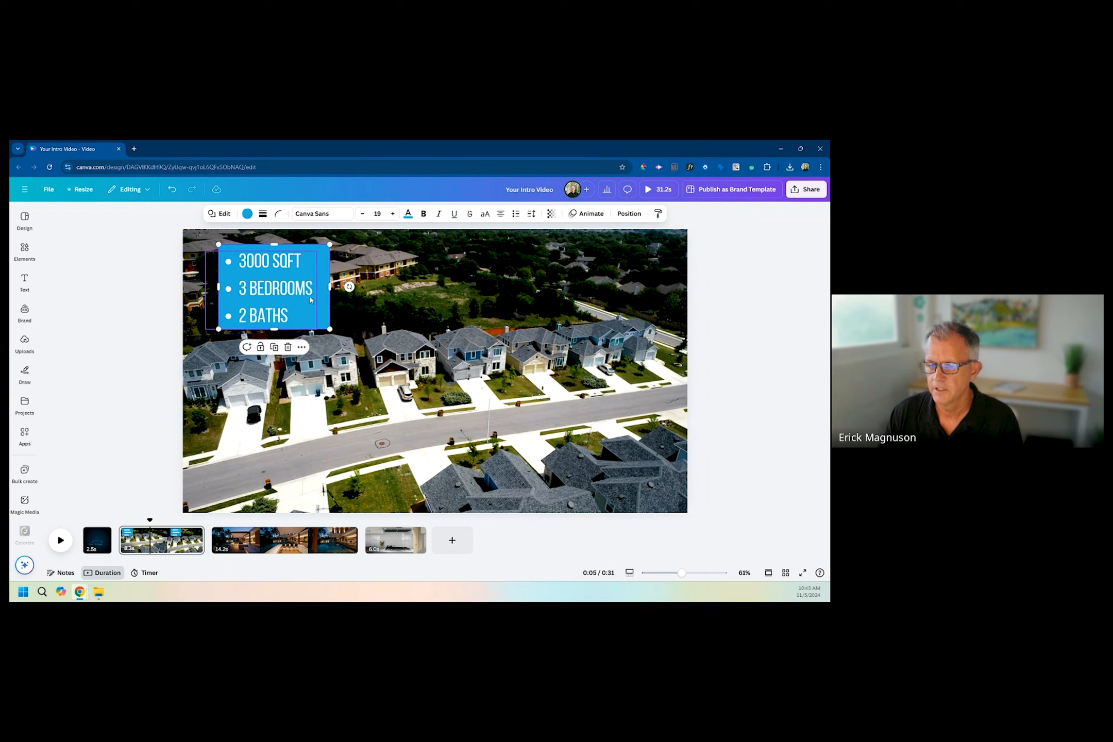
Open the transparency setting for the blue rectangle.
click(550, 214)
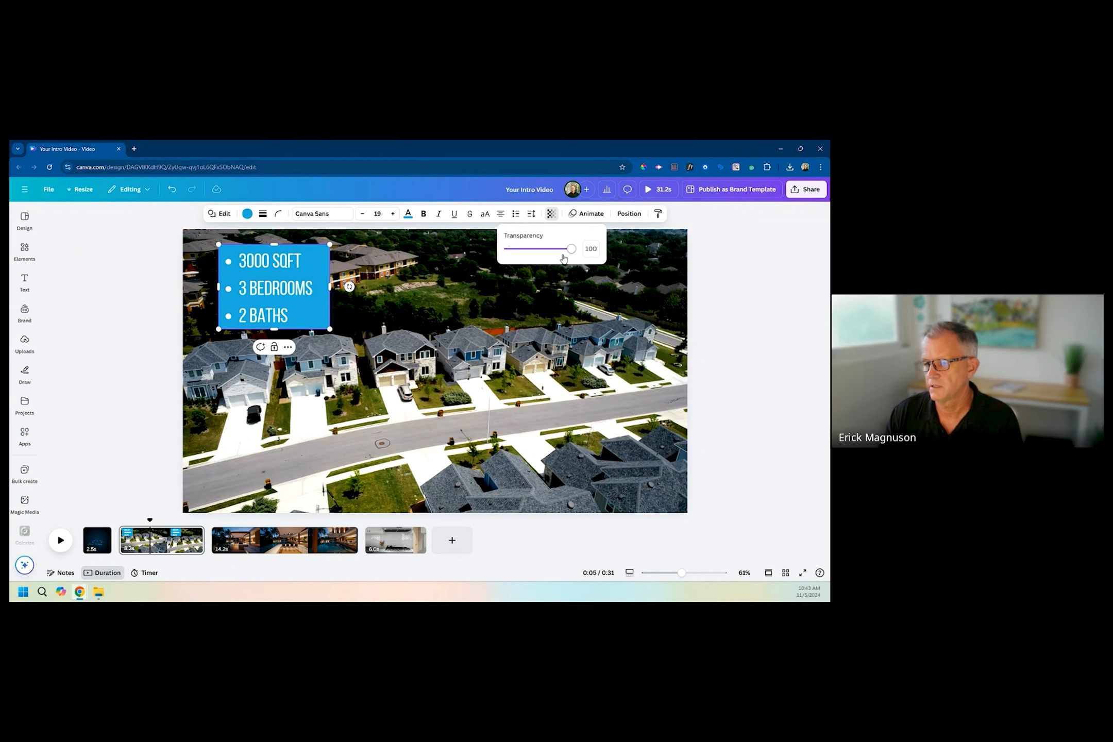
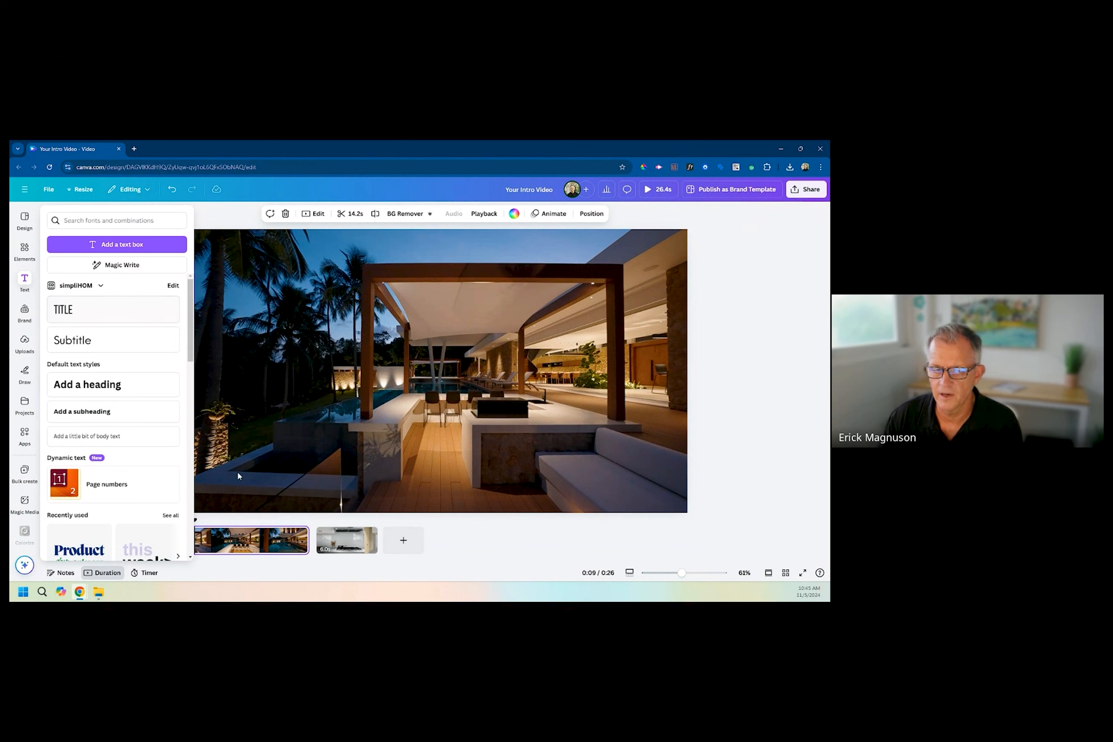
Copy the property-details bullet list from the neighborhood clip and paste it onto the poolside villa clip.
click(139, 541)
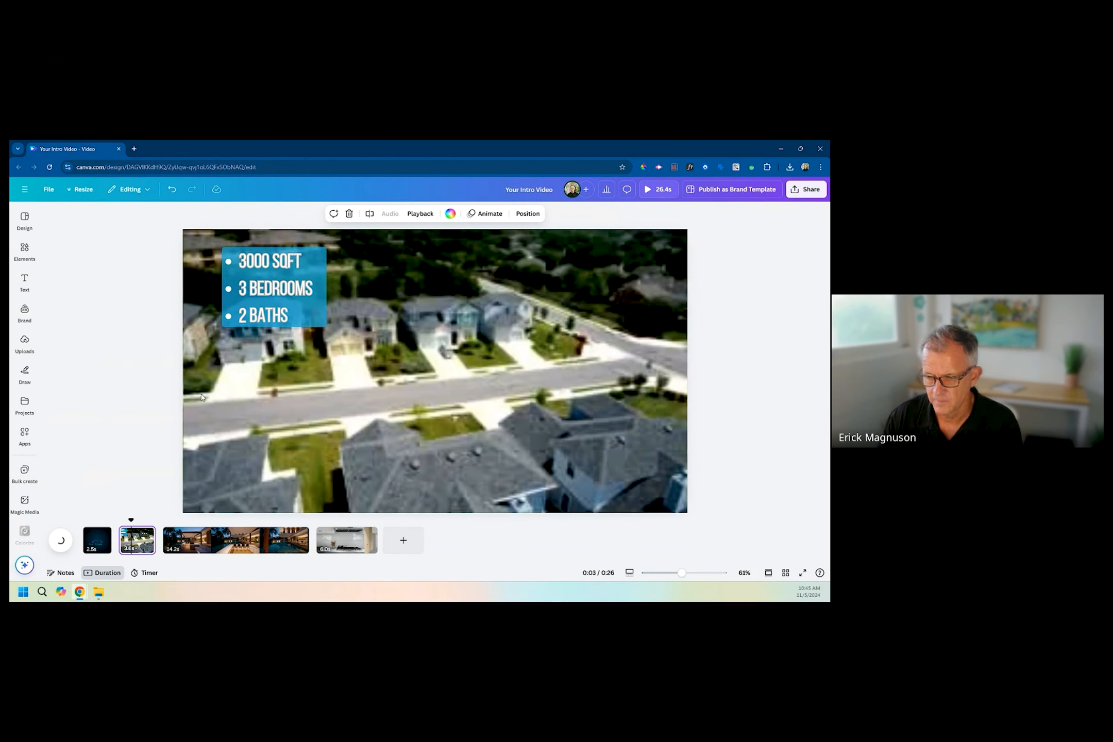
click(261, 290)
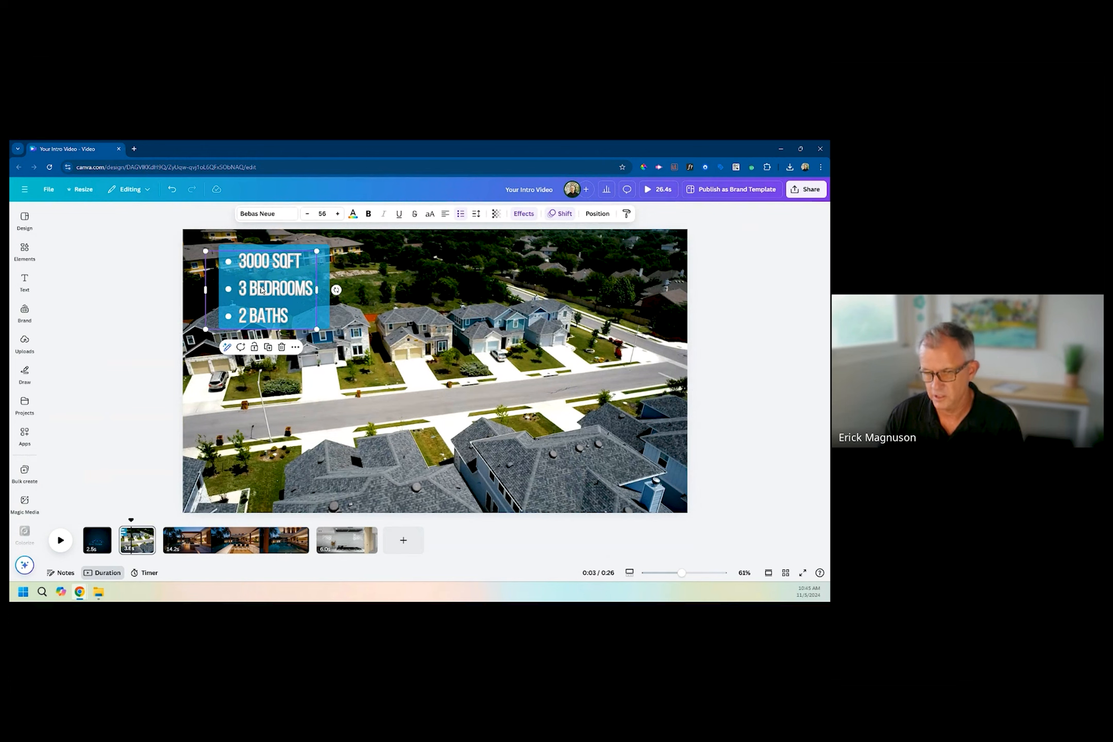
click(261, 543)
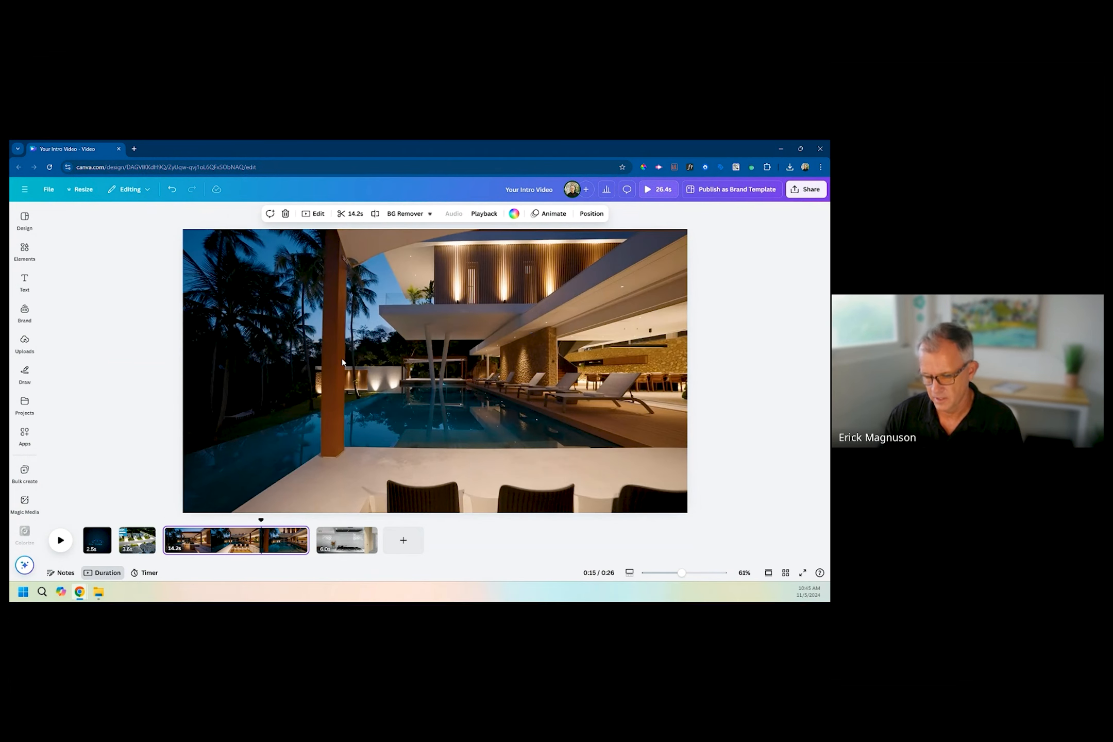
text(3000 SQFT 3 BEDROOMS 2 BATHS)
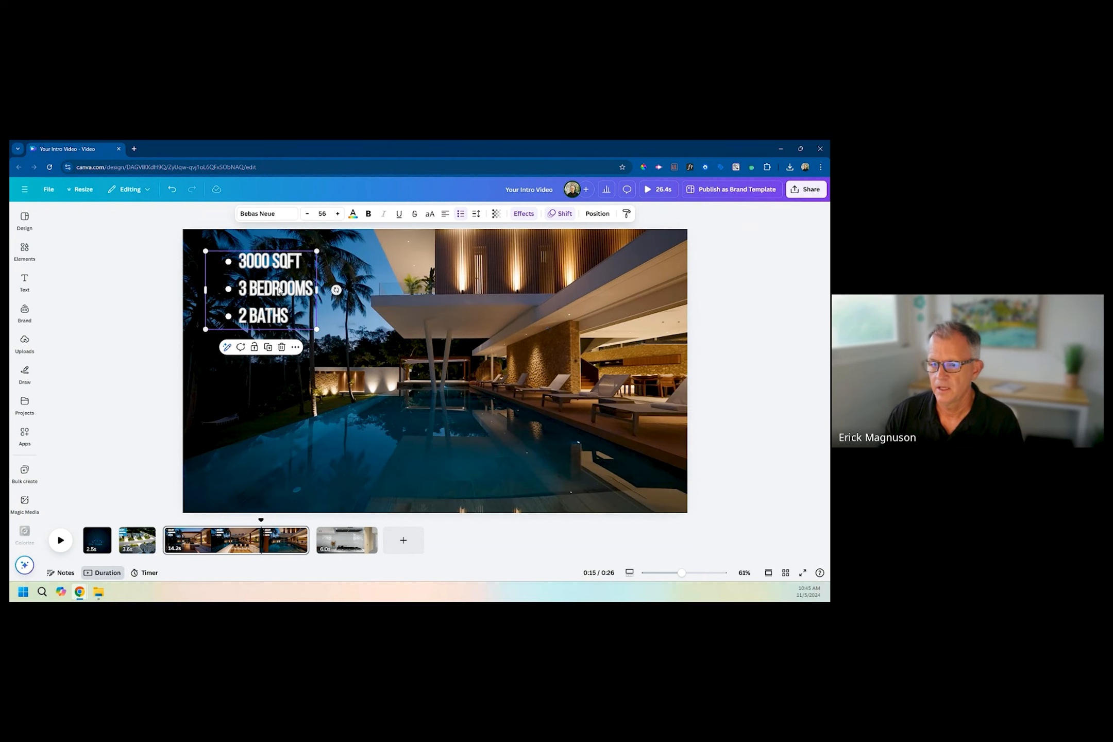
Replace the pasted bullet list on the villa clip with the unbulleted text "OFFERED AT $2,300,000".
double_click(294, 316)
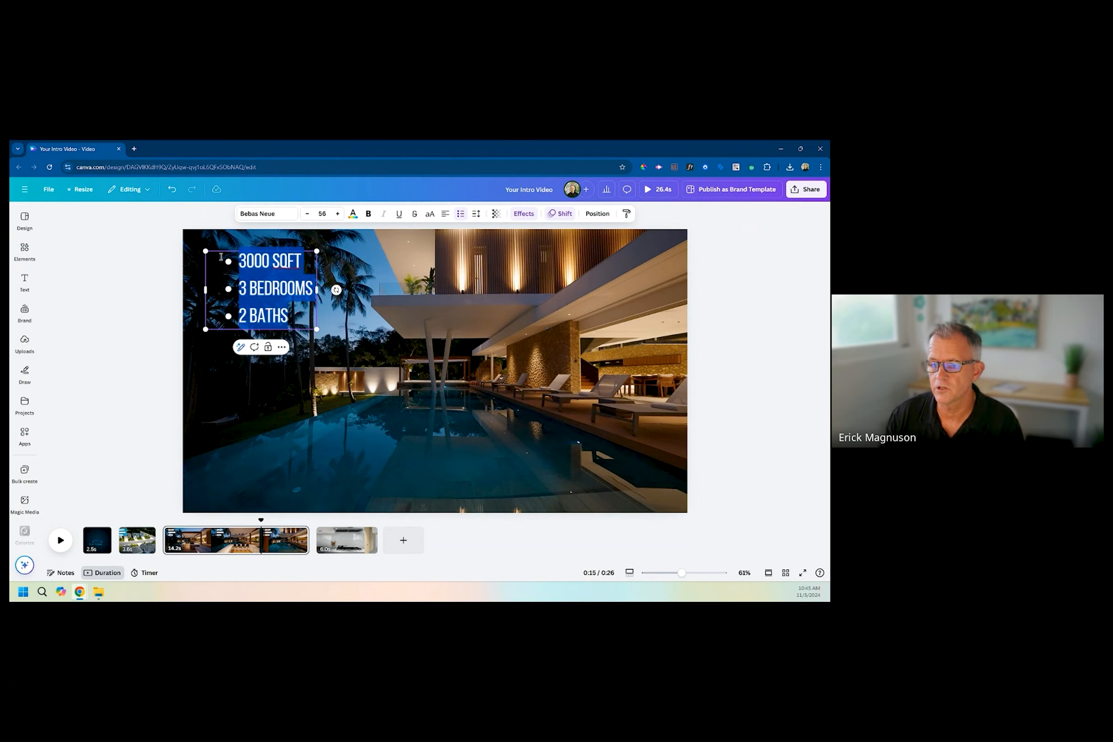
drag(221, 256, 221, 247)
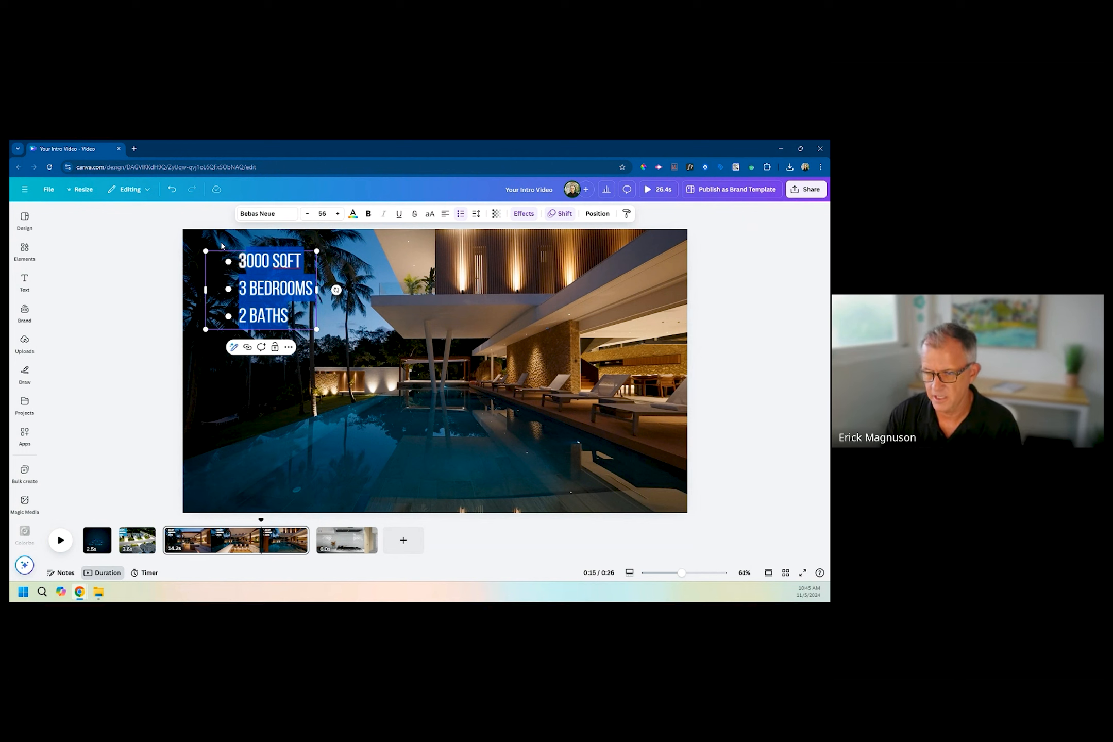
key(BackSpace)
key(BackSpace)
key(BackSpace)
key(BackSpace)
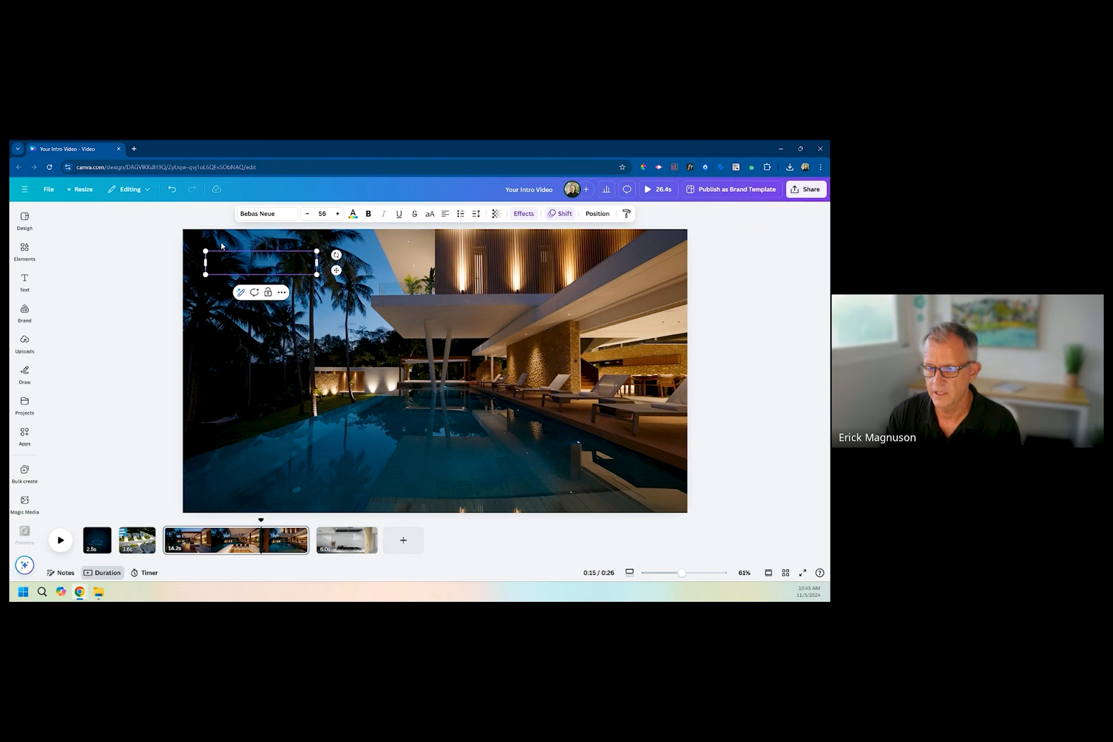
text(OFFERED AT)
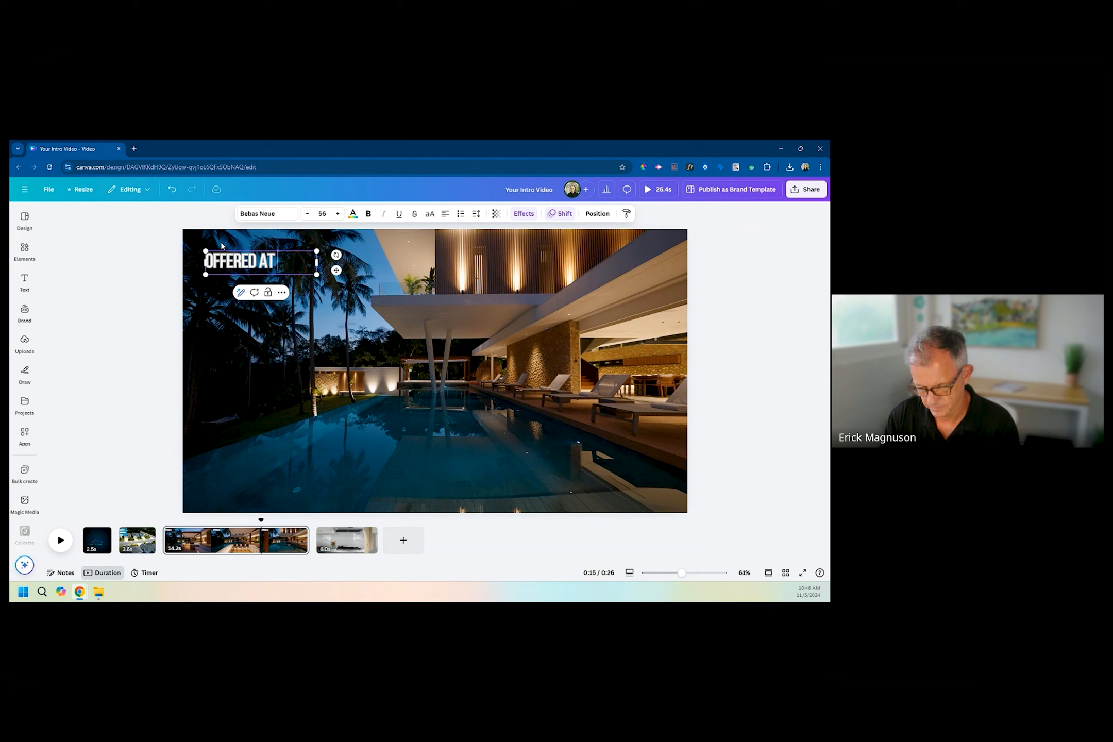
text( $2.)
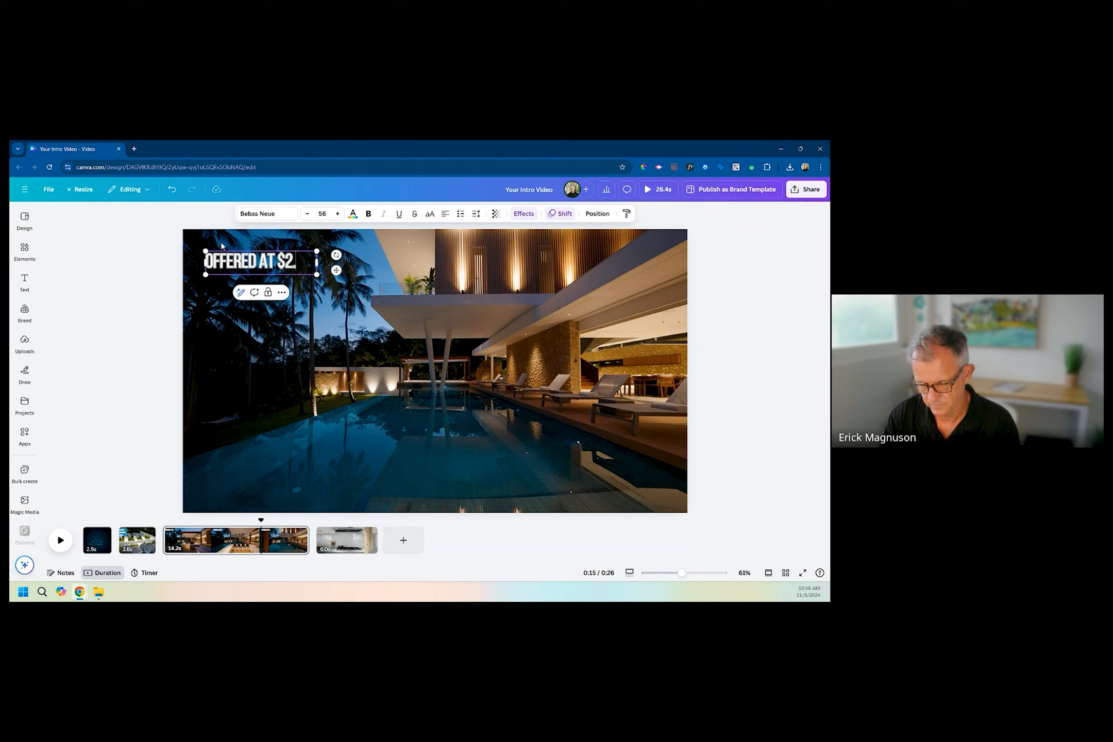
text(300,000)
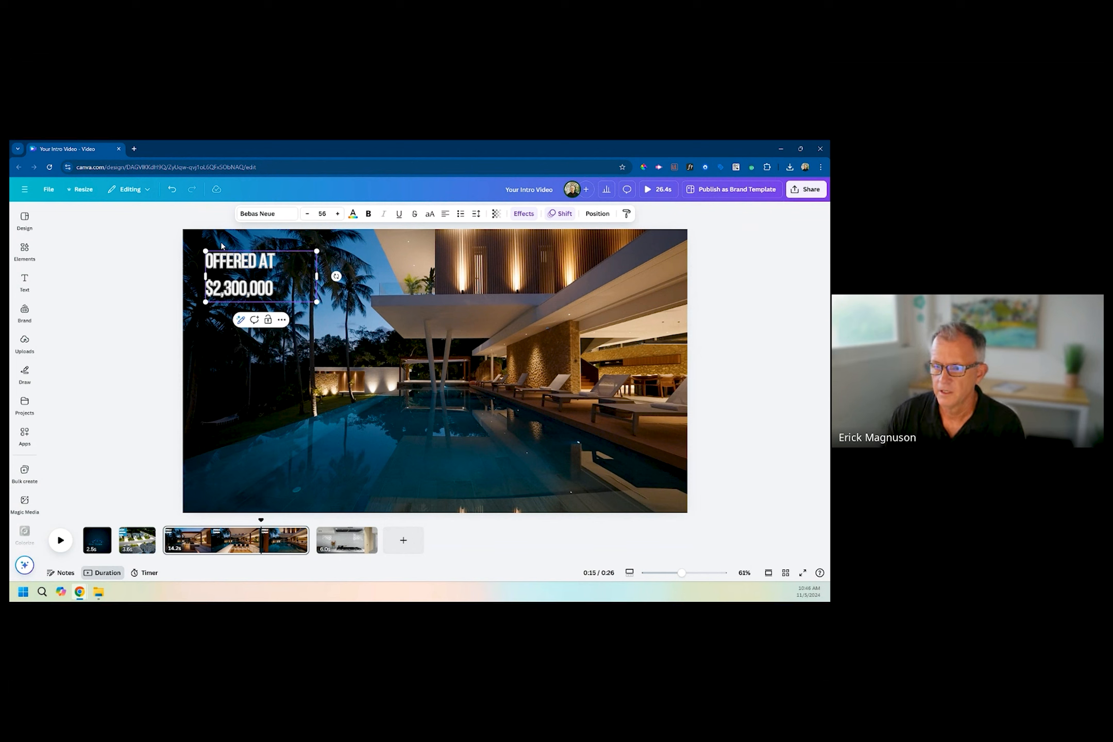
Widen the price text box so it fits on one line and move it to the lower center of the frame.
drag(319, 277, 359, 263)
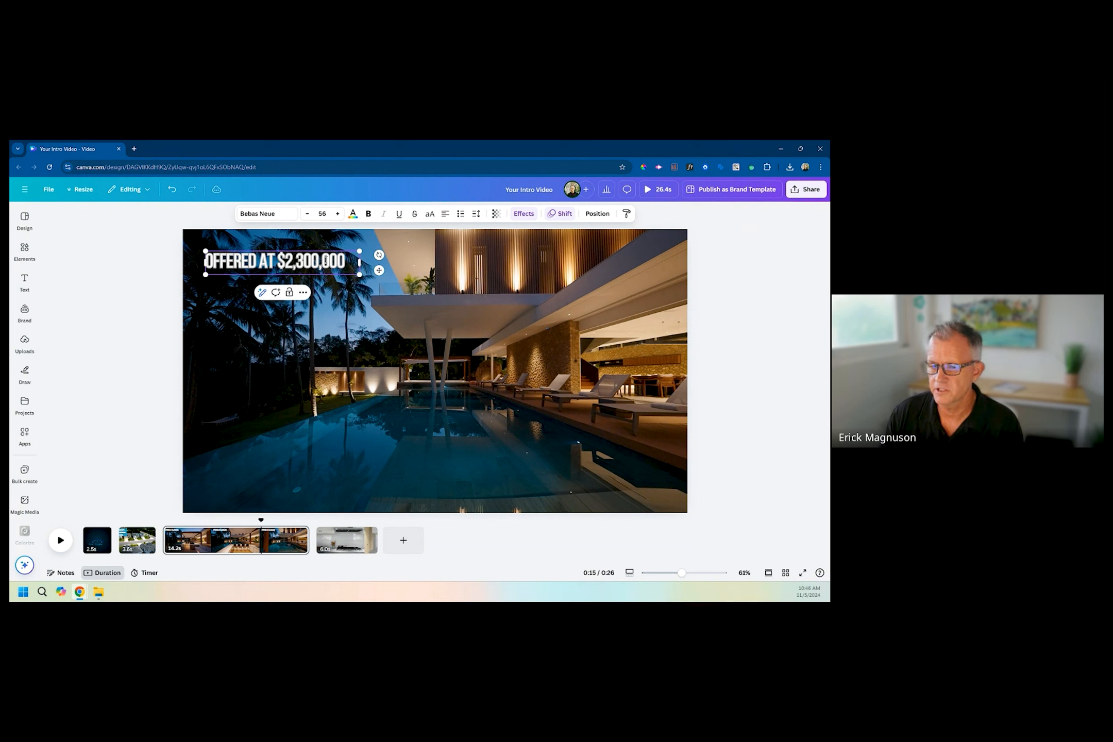
click(261, 428)
drag(281, 264, 433, 416)
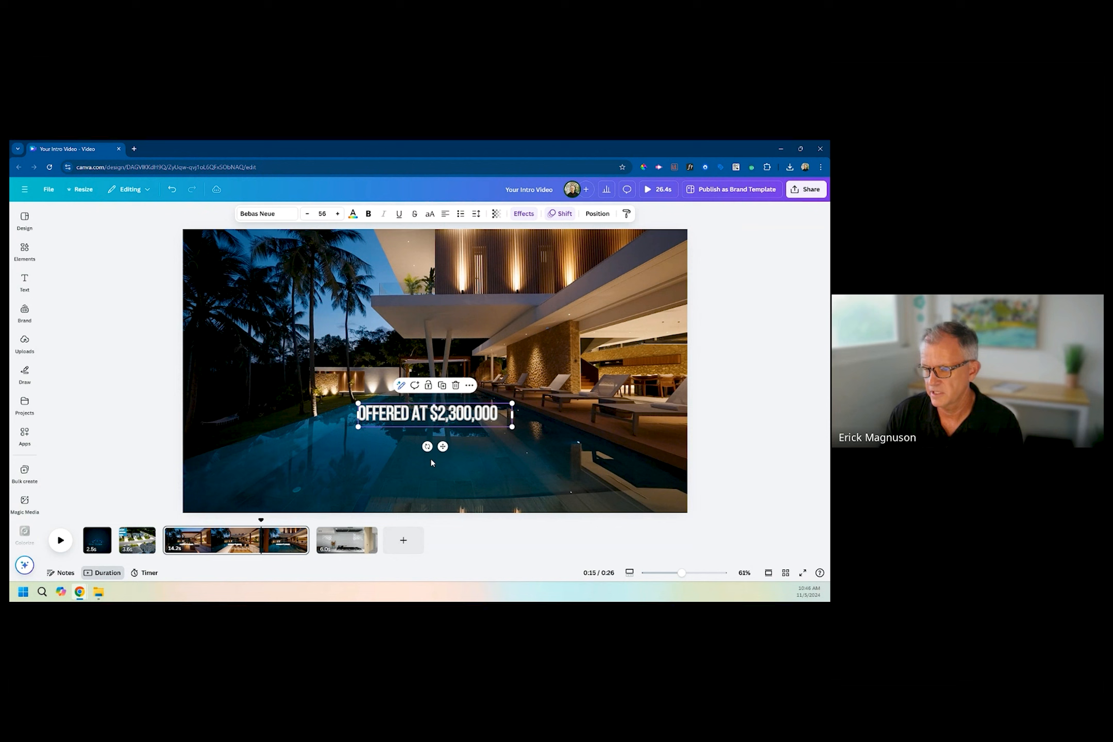
Trim the villa clip to 3.6 seconds and check it against the kitchen clip that follows.
click(302, 498)
drag(307, 540, 200, 536)
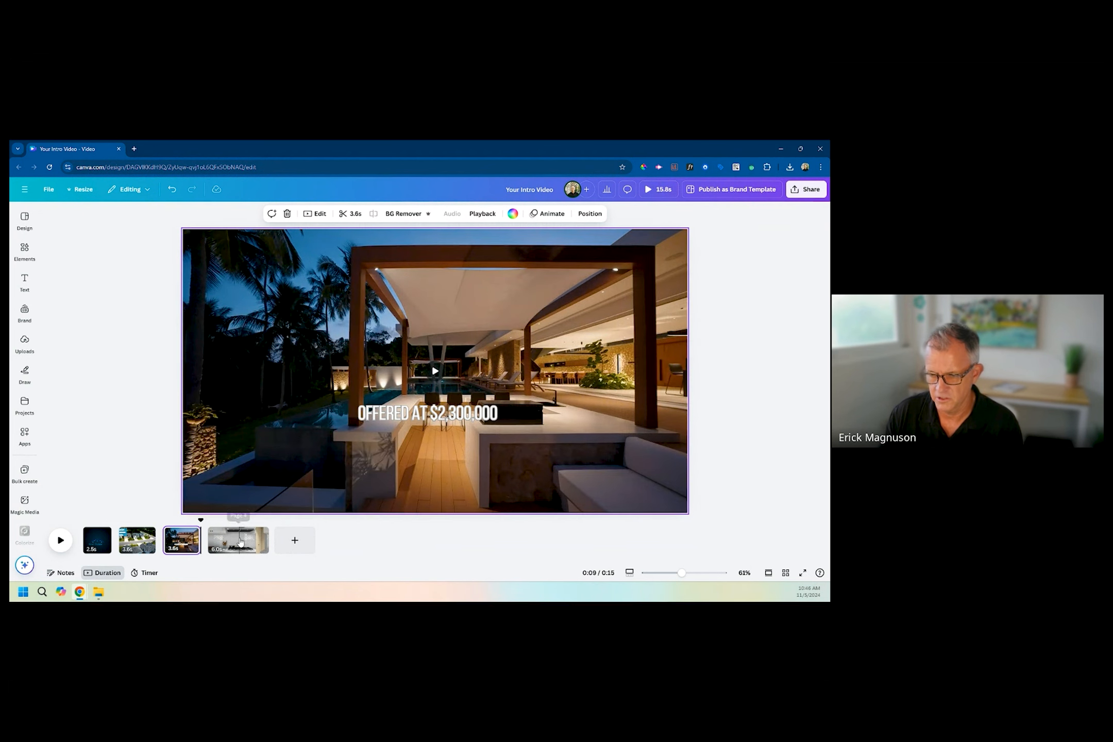
click(240, 541)
drag(212, 536, 210, 536)
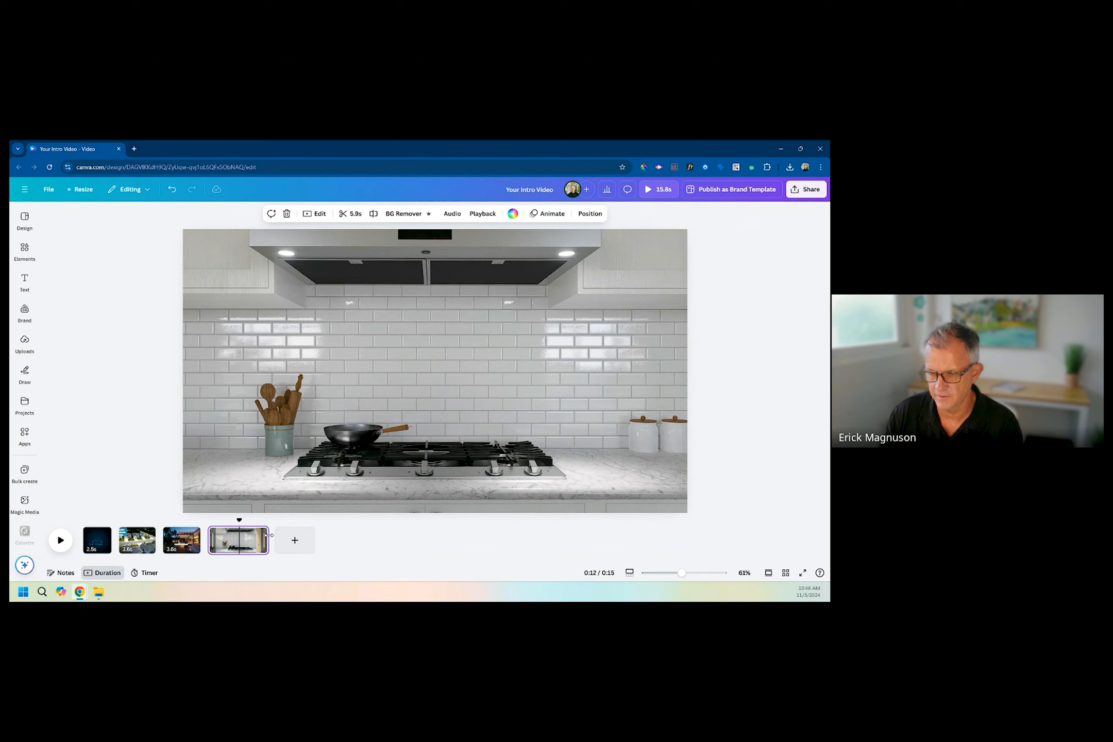
click(199, 537)
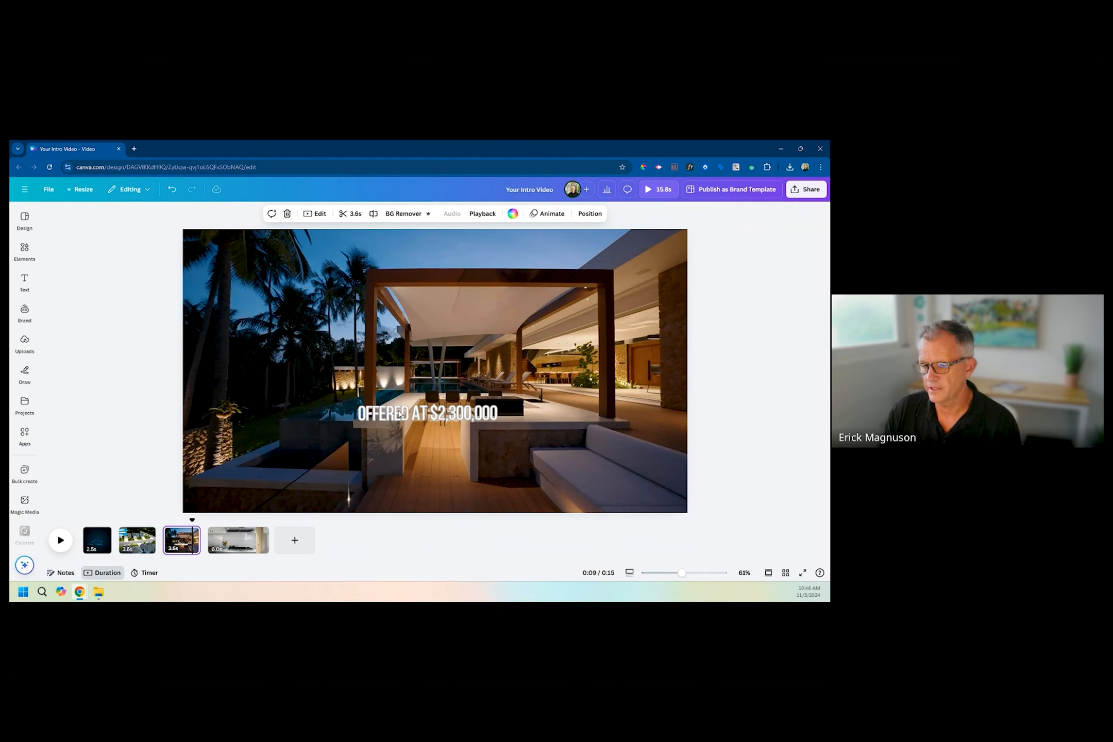
Move the price text to the upper-left area of the villa clip, over the palm trees.
click(407, 416)
click(380, 484)
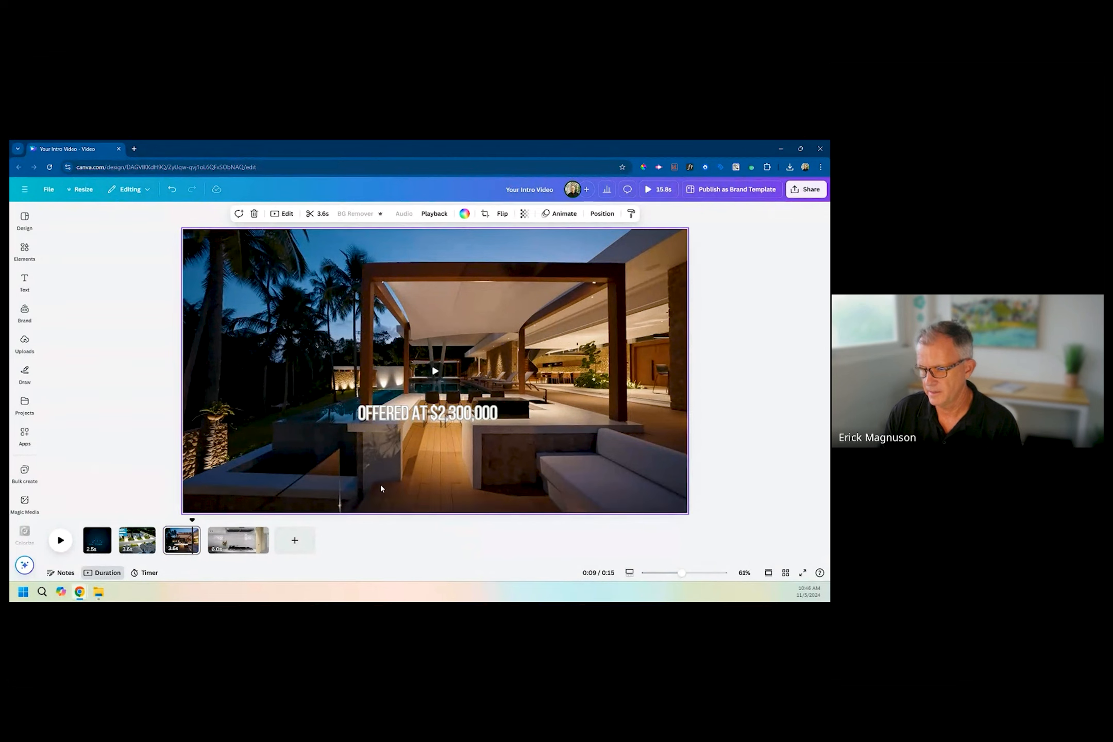
drag(407, 410, 239, 285)
click(412, 464)
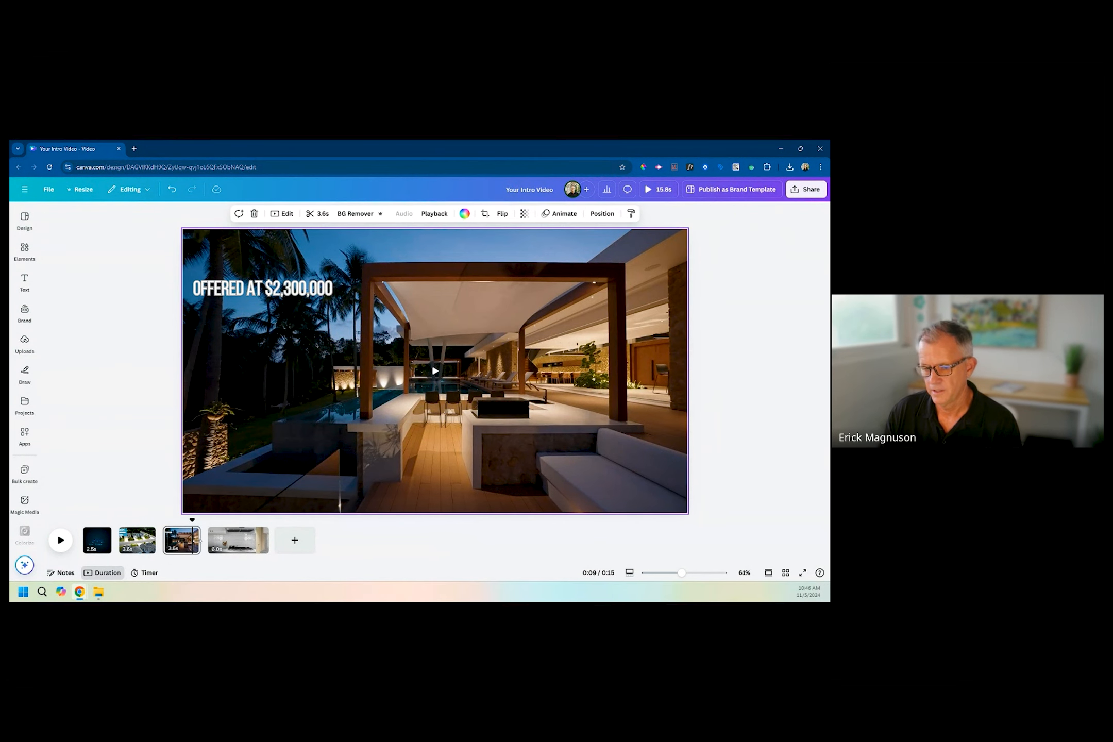
Play the villa clip from its start to preview the price text.
drag(192, 521, 160, 529)
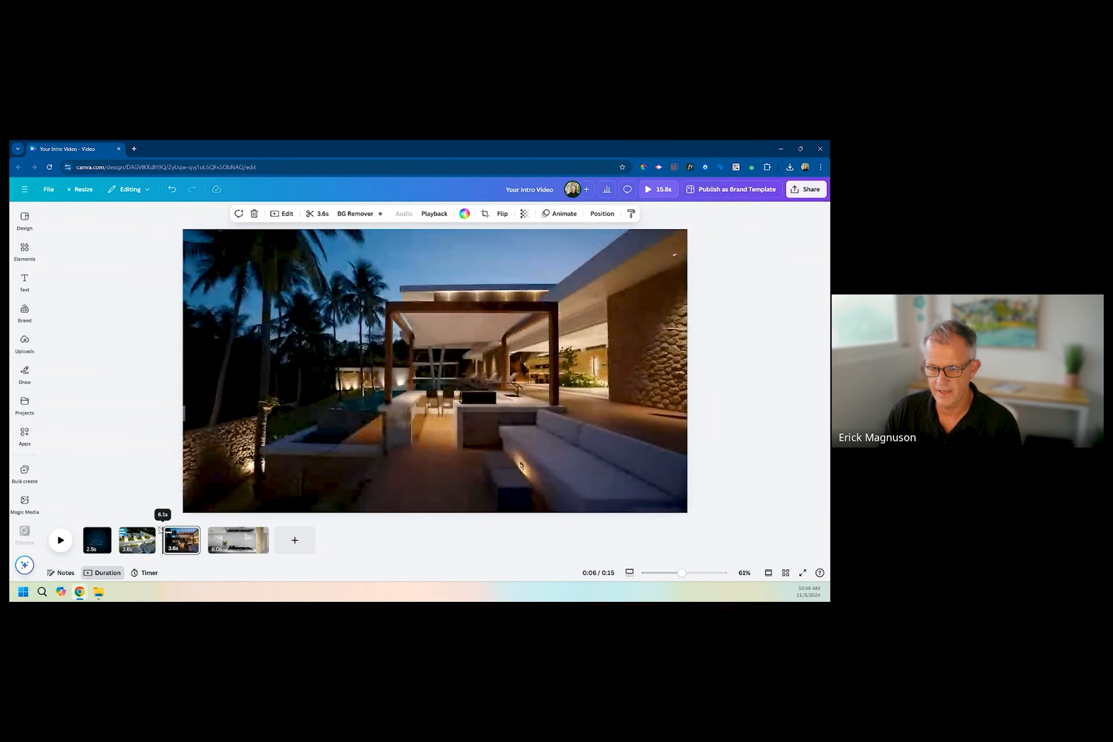
click(60, 540)
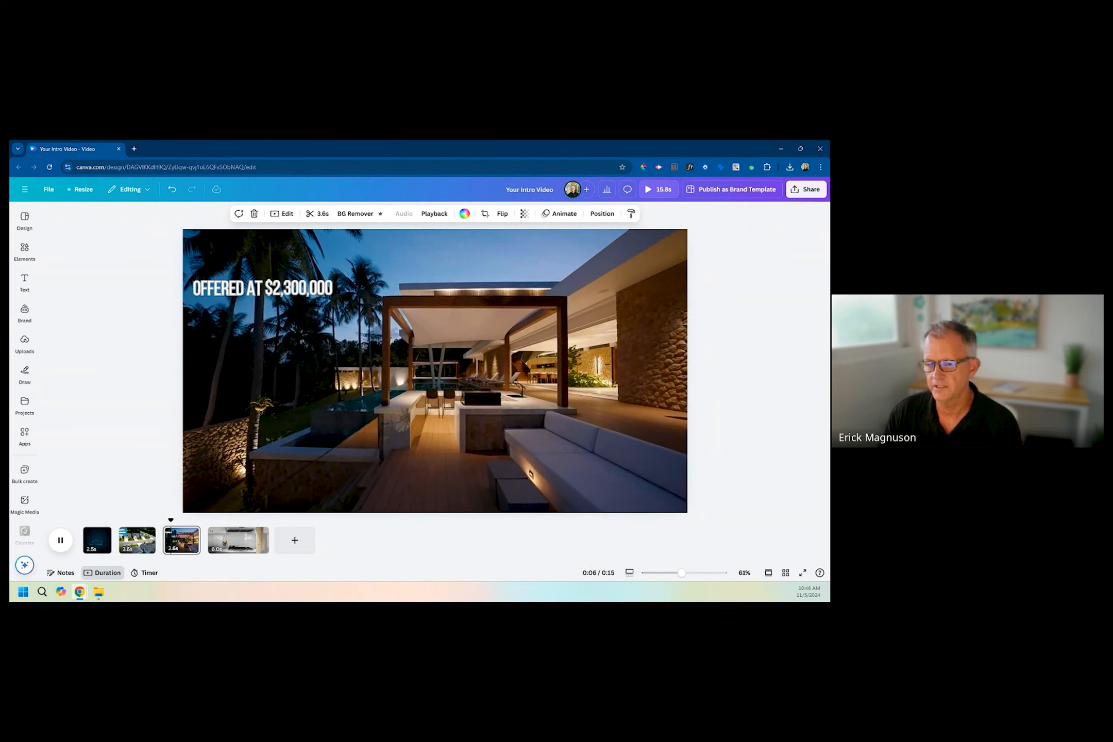
click(235, 542)
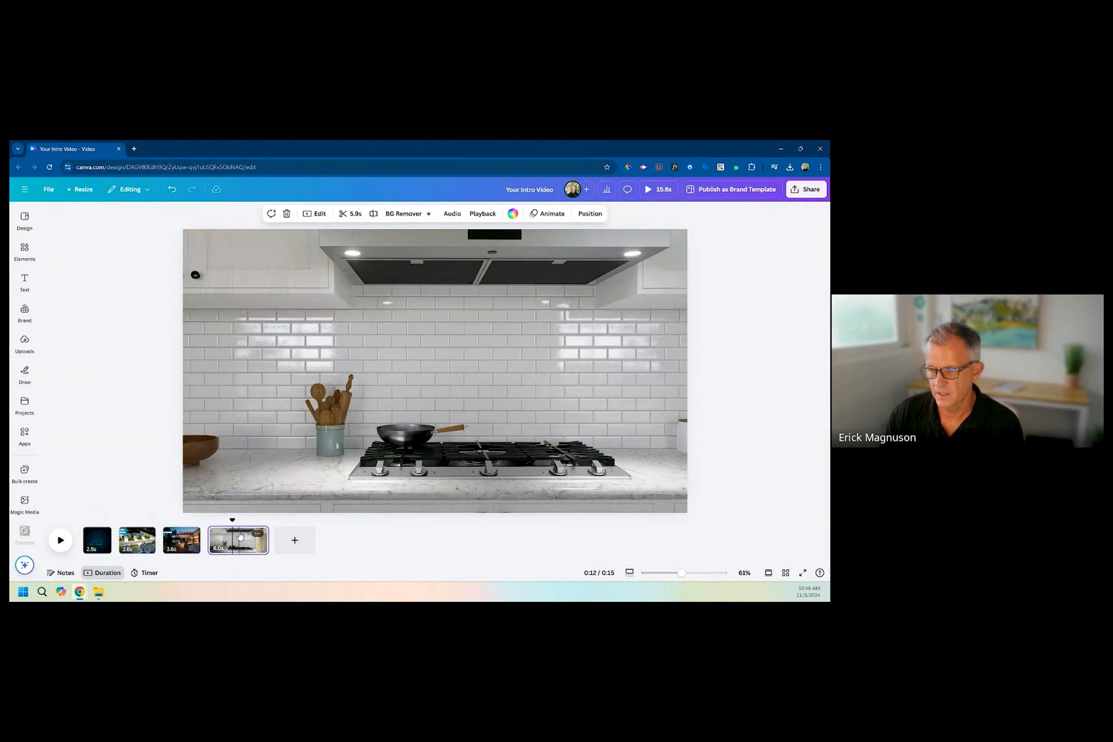
Copy the price text from the villa clip, paste it onto the kitchen clip and move it over the tile backsplash.
click(182, 539)
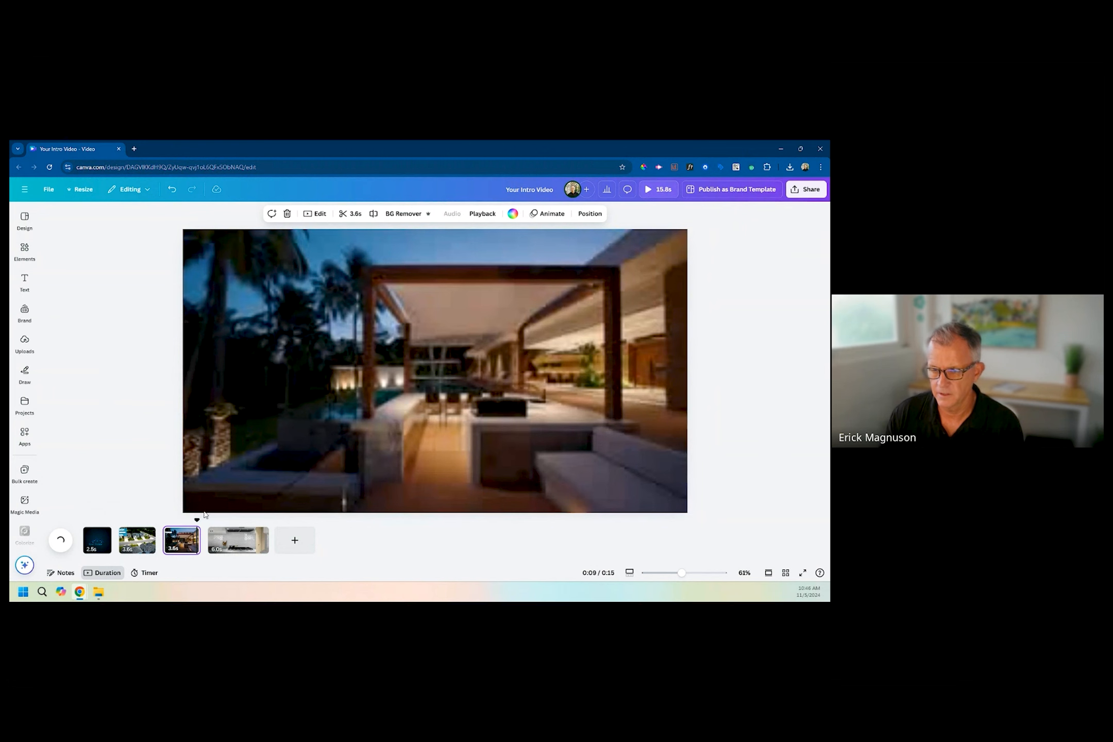
click(184, 518)
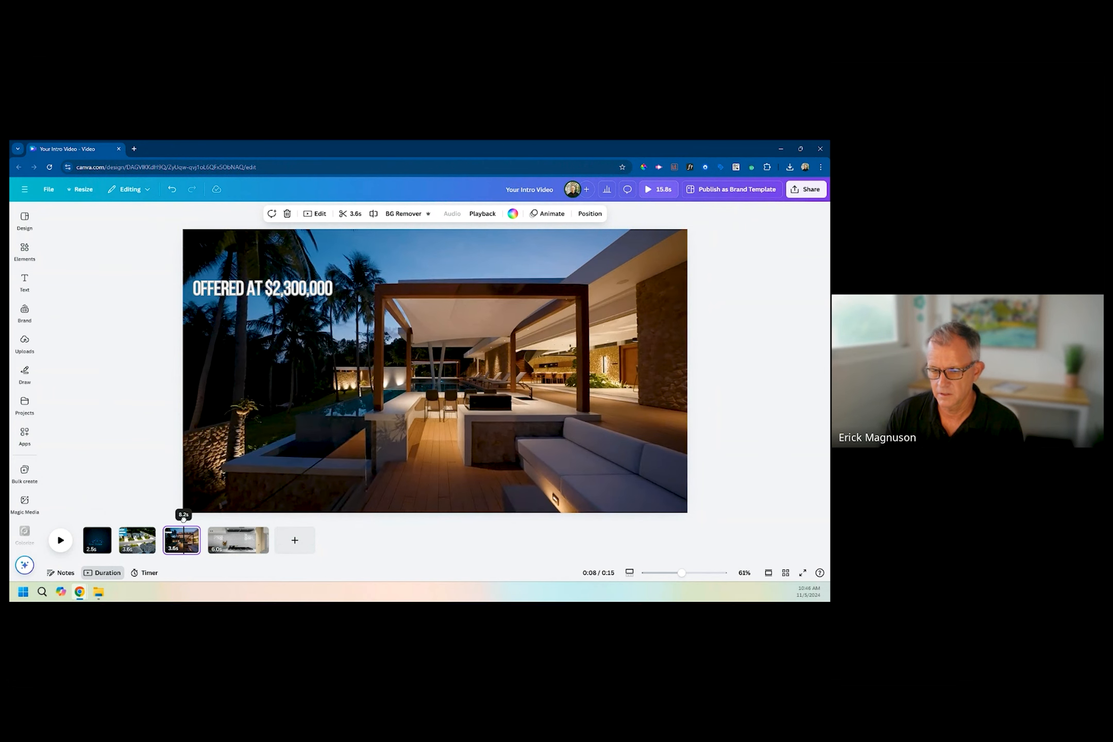
click(278, 288)
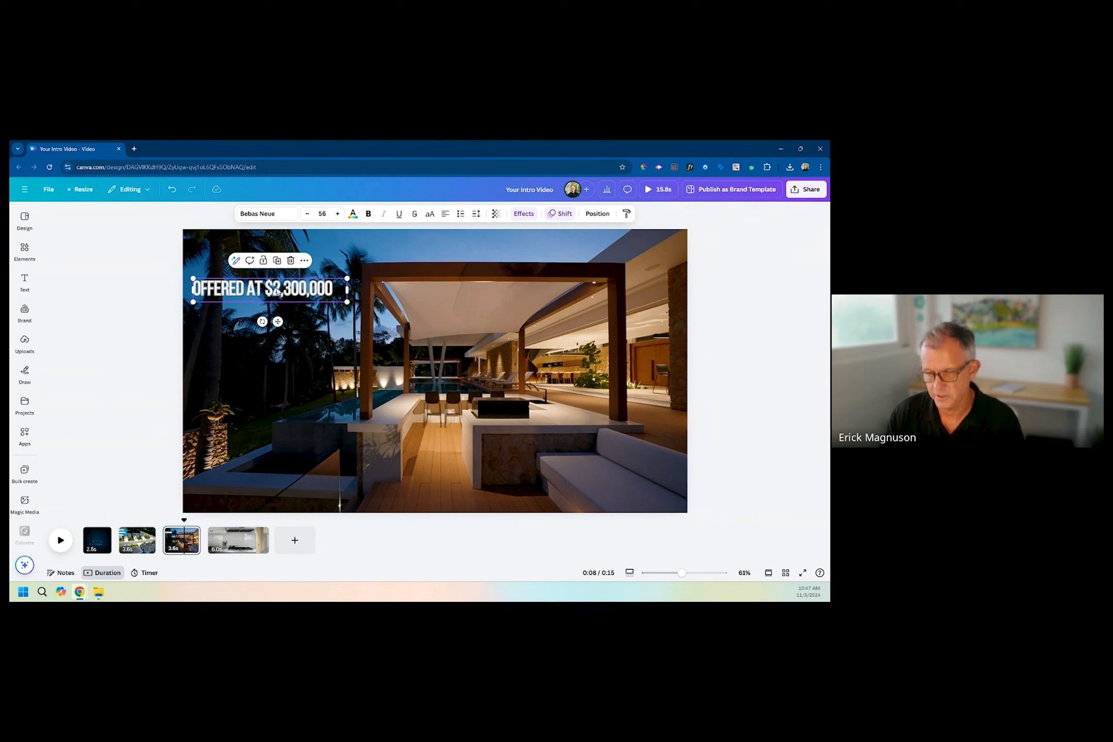
click(231, 518)
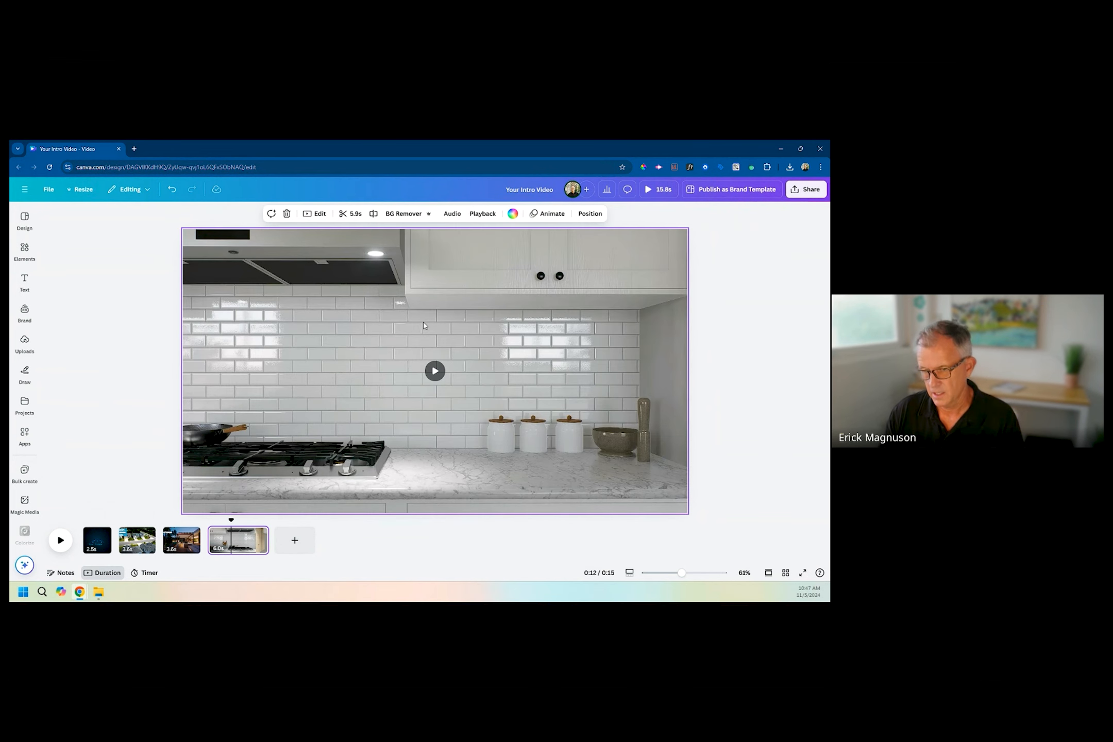
key(ctrl+v)
drag(333, 308, 437, 358)
Replace the pasted text on the kitchen clip with "OPEN HOUSE: SATURDAY NOV 9TH @ 12-3PM".
double_click(437, 357)
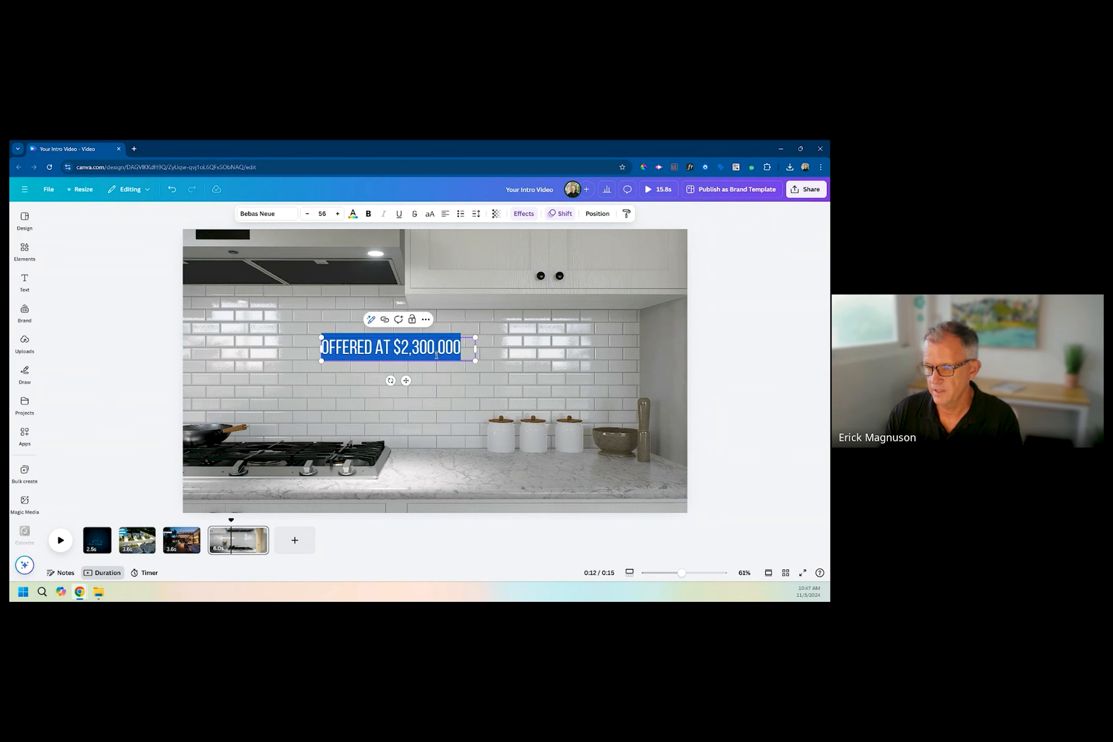
text(OPEN HOUSE)
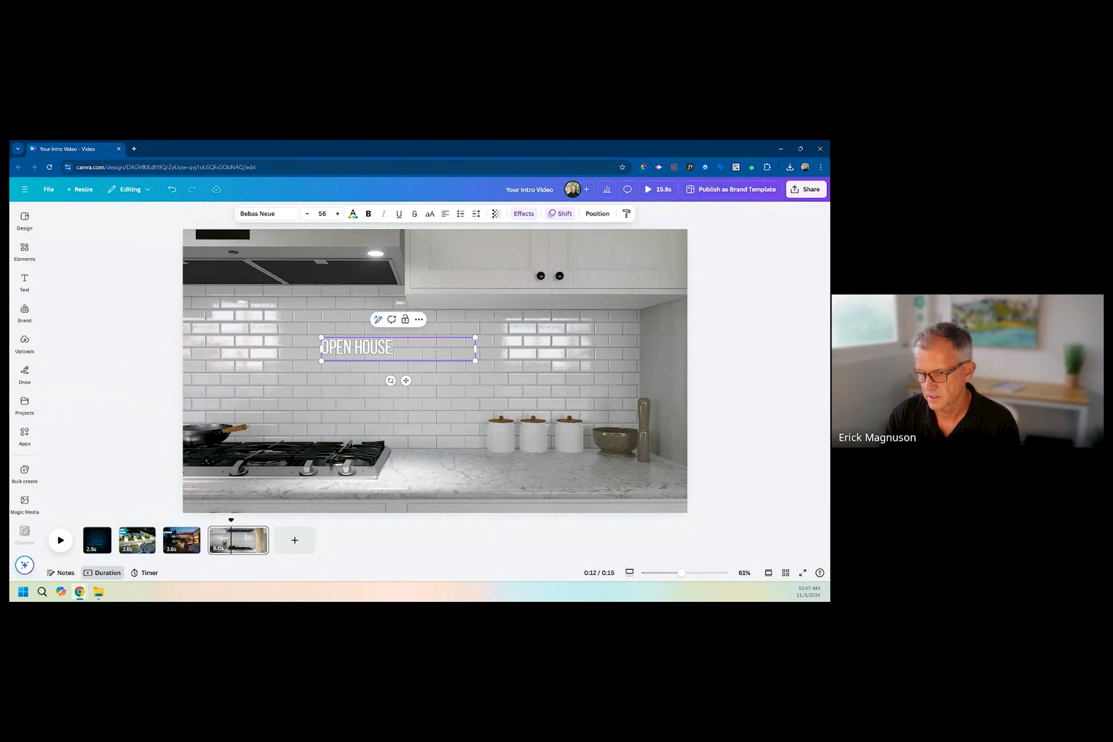
text(: SATURDA)
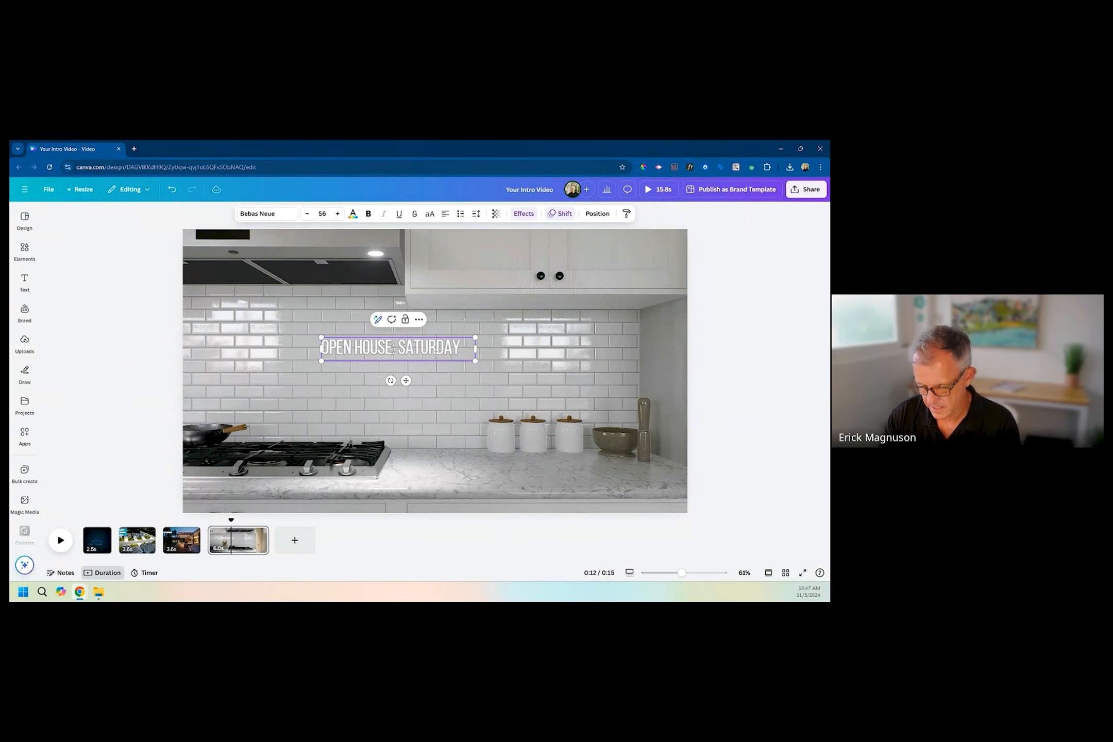
text(Y)
key(Return)
text(NO)
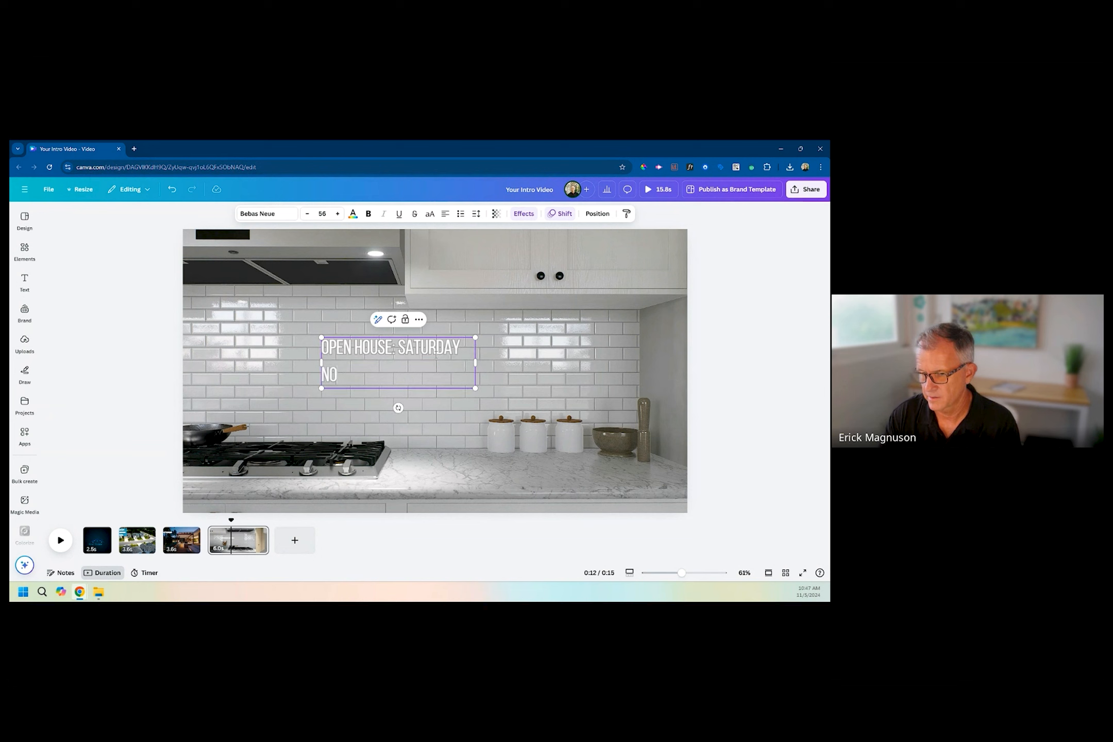
text(V 9TH)
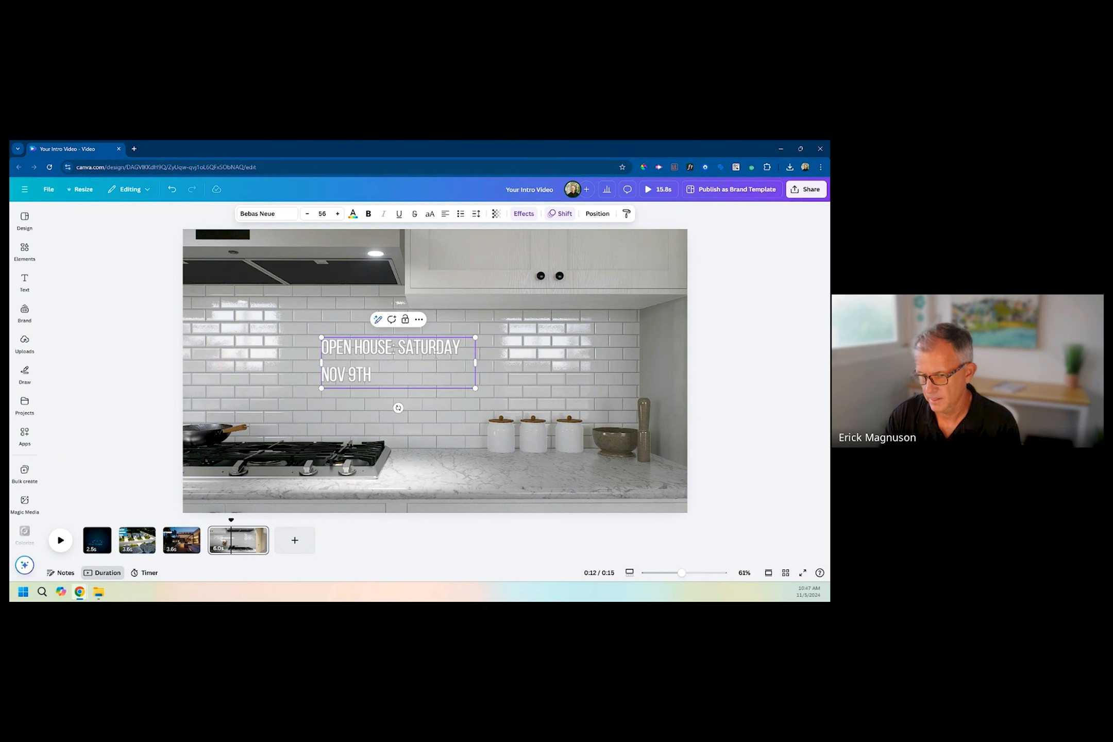
text( @ 12-3PM)
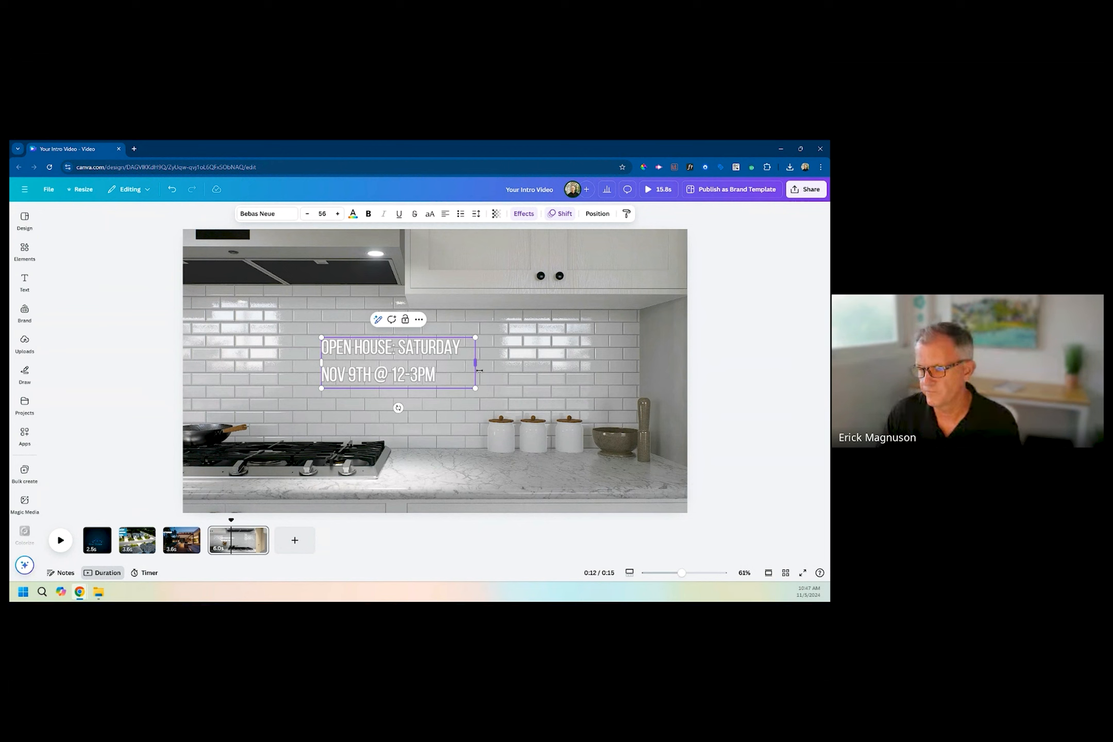
Widen the open house text box to fit on one line and shift it toward the center of the backsplash.
drag(477, 366, 616, 363)
click(415, 457)
drag(457, 349, 426, 359)
Change the outline effect color of the open house text to black.
triple_click(427, 357)
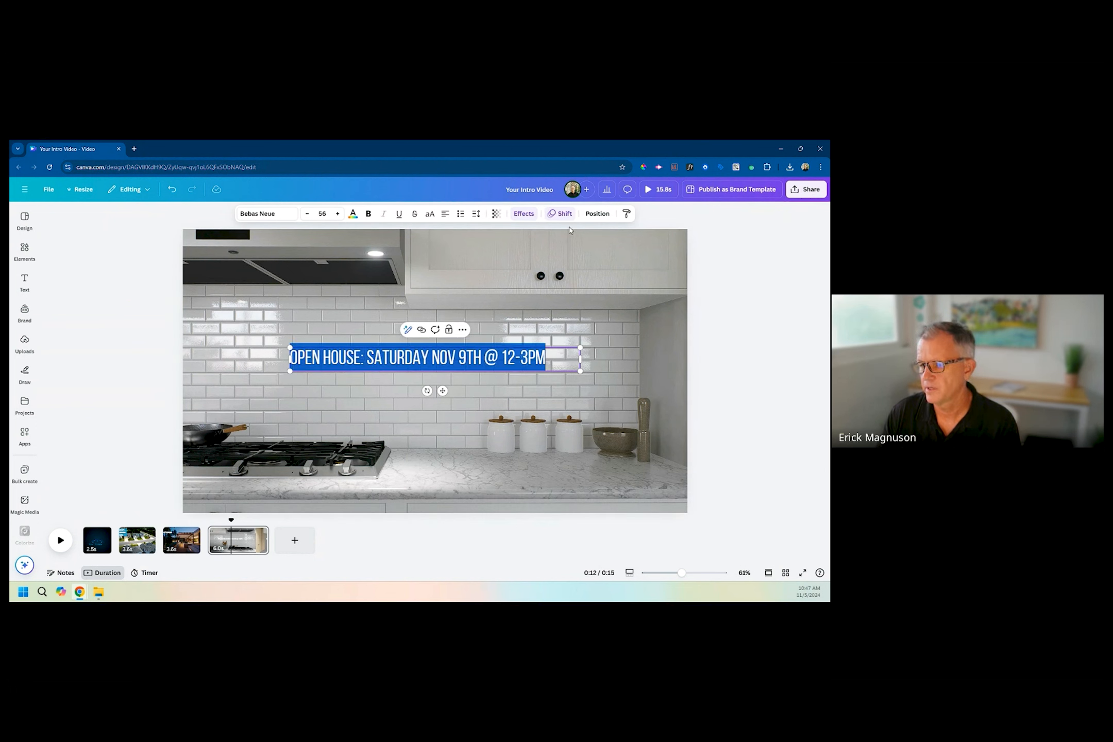
click(523, 216)
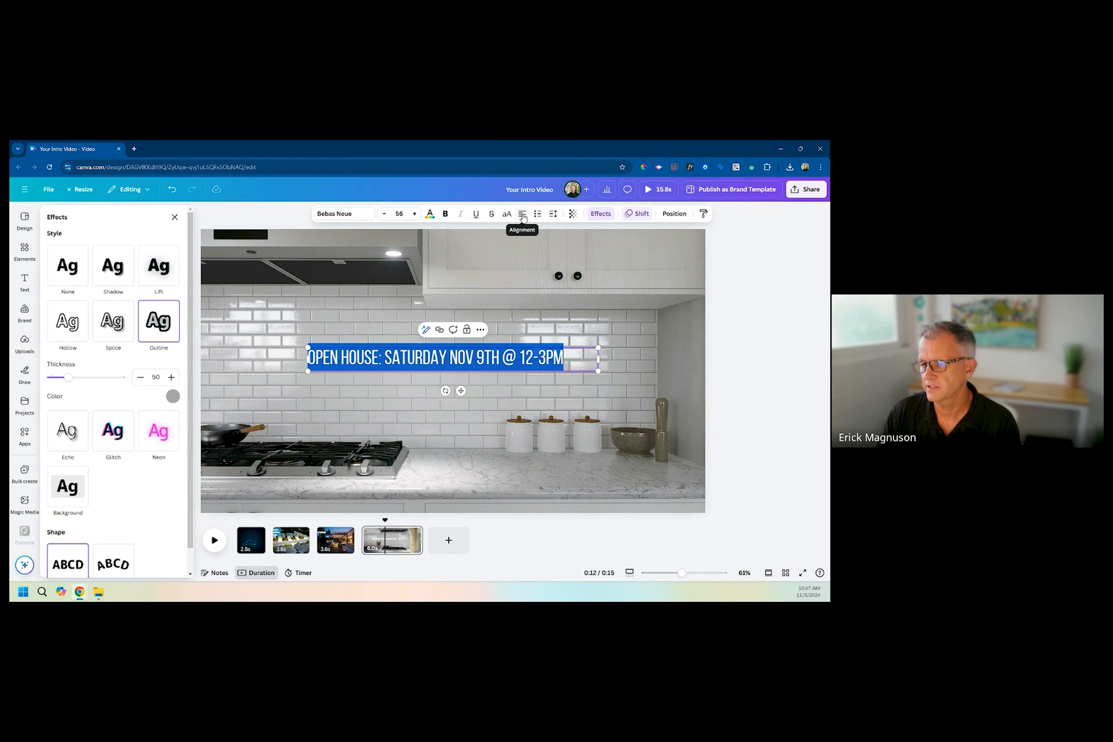
click(172, 397)
click(75, 475)
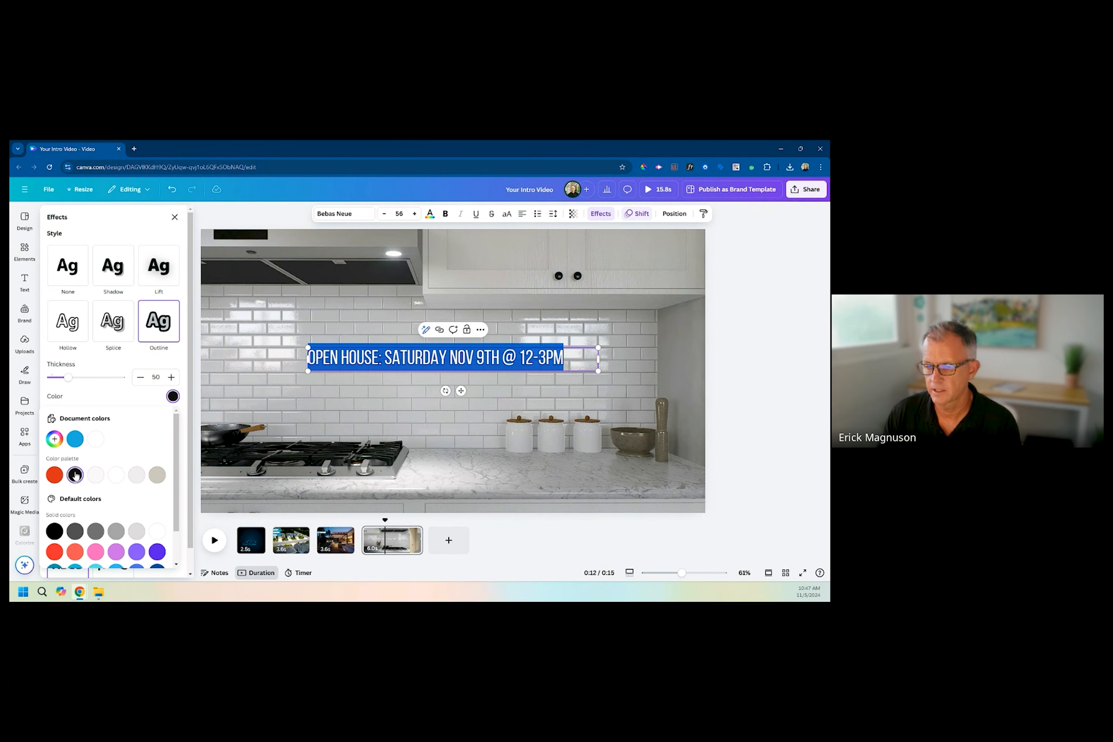
click(232, 318)
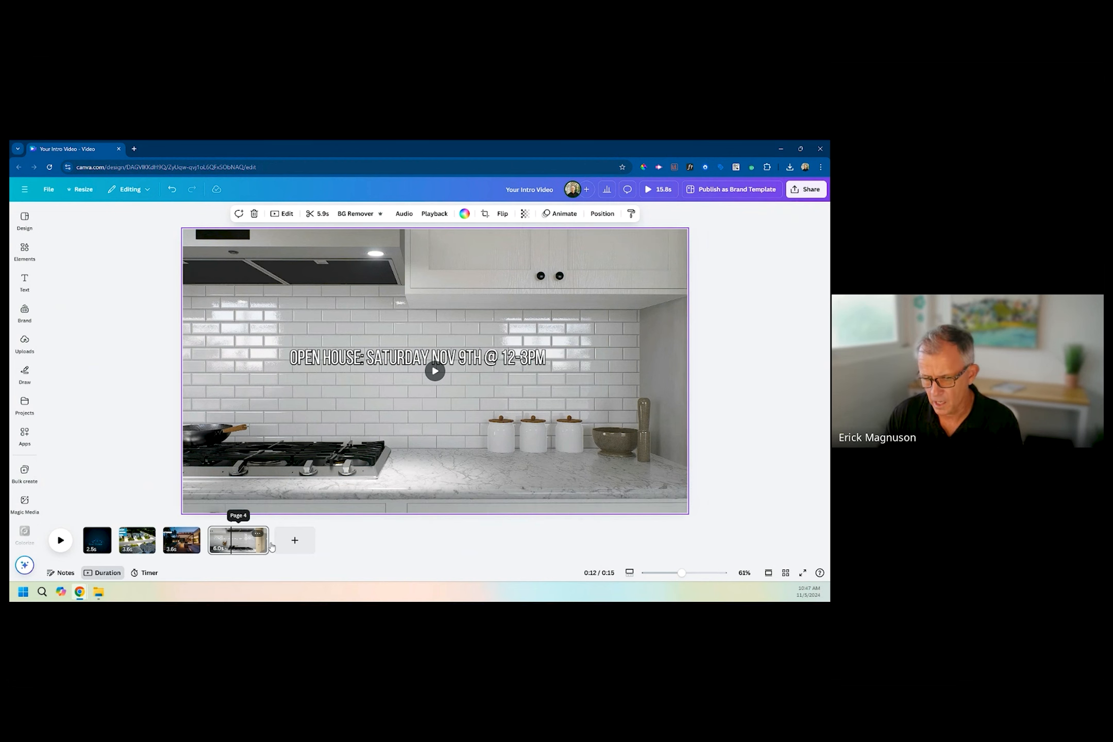
Trim the kitchen clip to 3.5 seconds and place a duplicate of the logo intro page at the end of the timeline.
drag(268, 542, 243, 543)
click(93, 541)
right_click(95, 540)
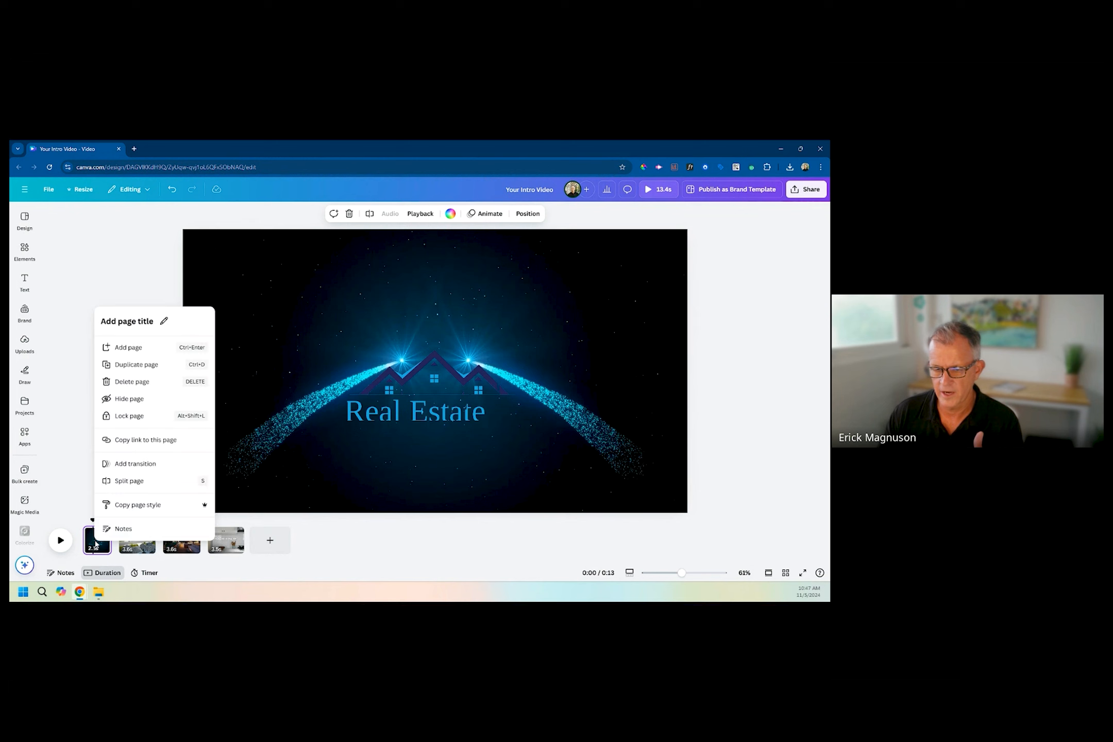
click(142, 366)
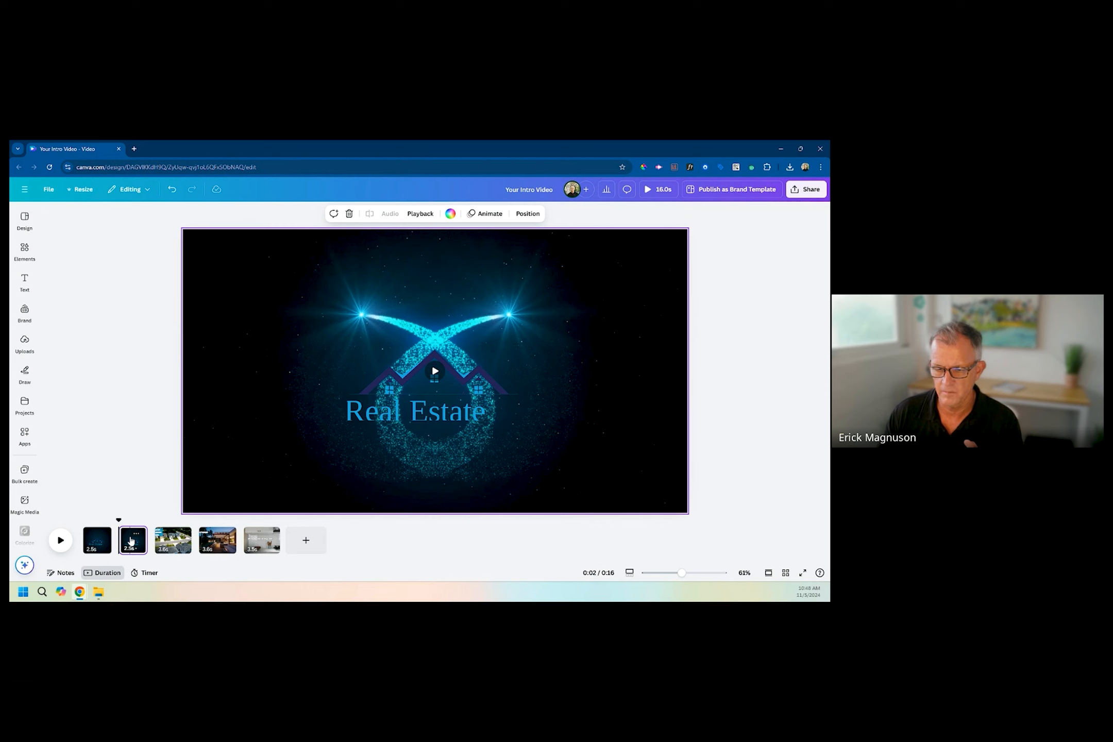
drag(130, 540, 283, 545)
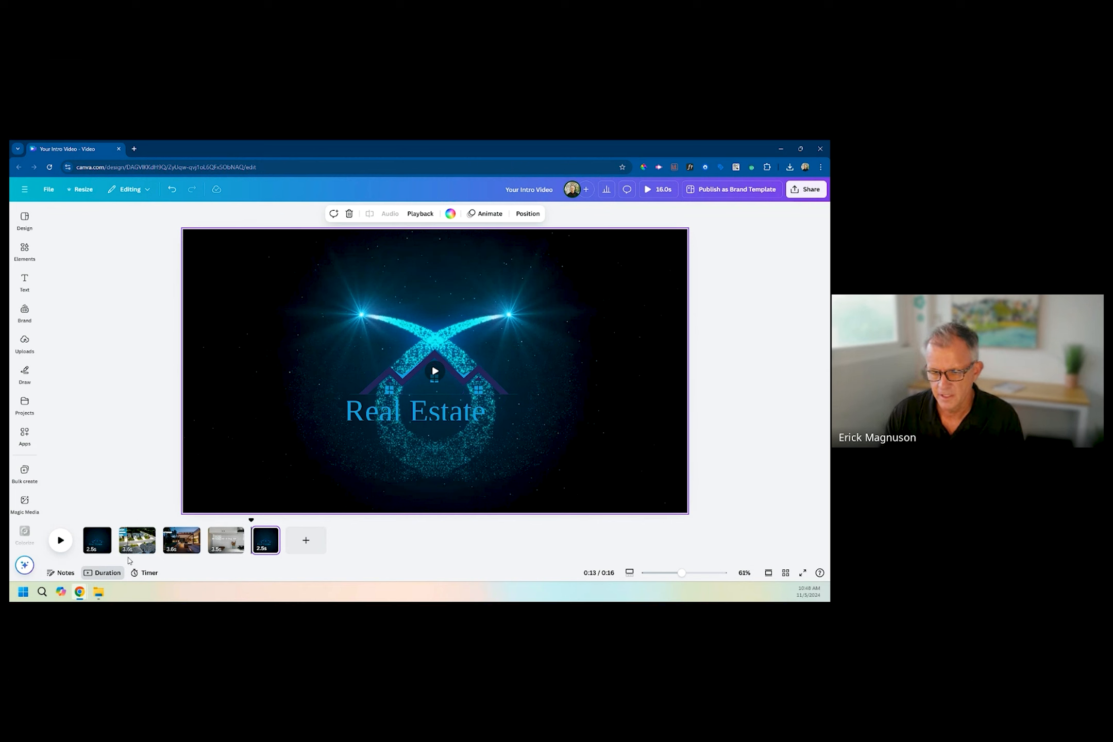
mouse_move(119, 550)
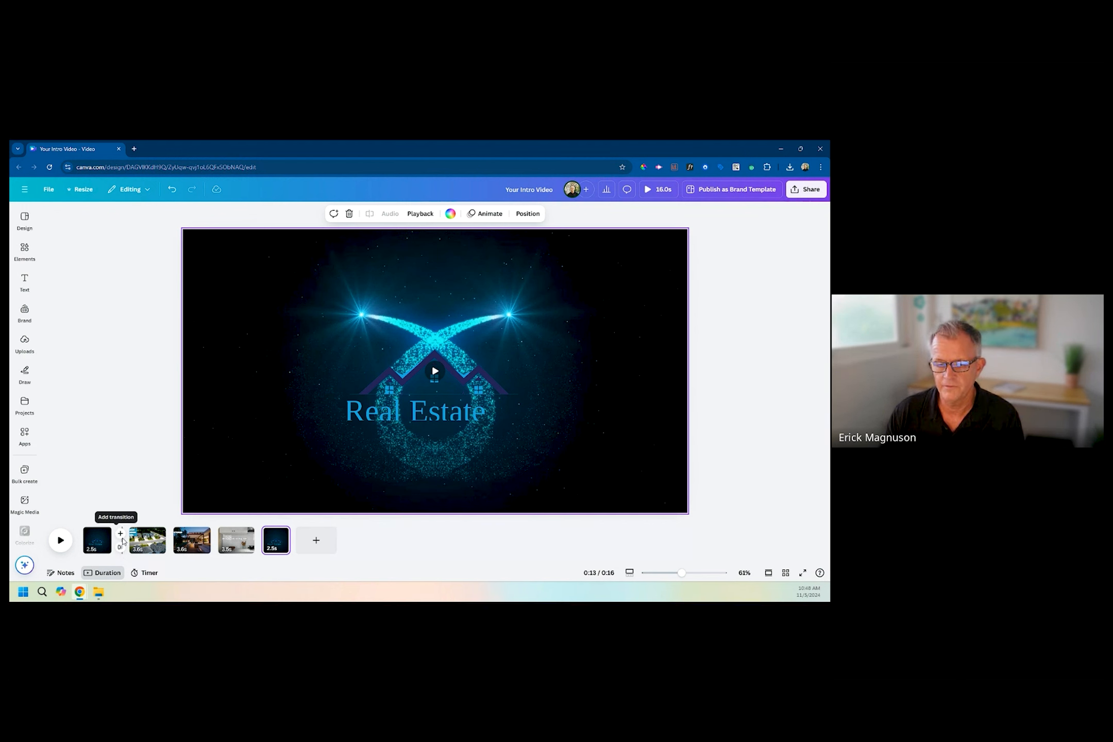
click(122, 532)
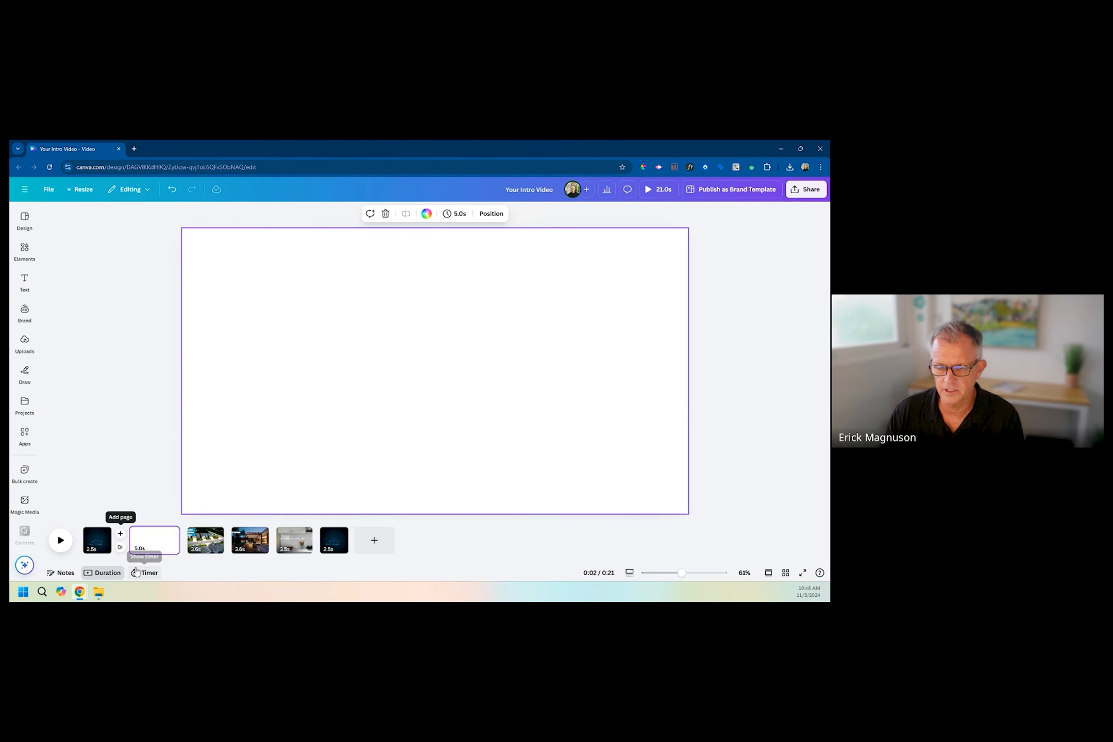
right_click(146, 543)
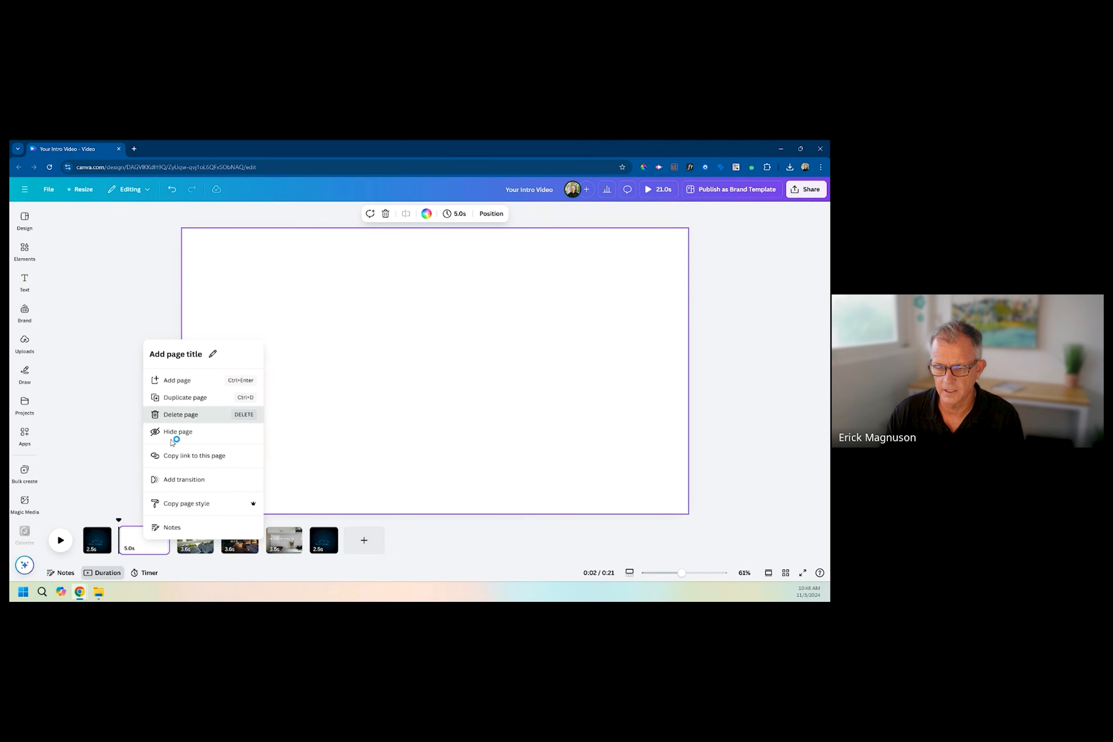
click(175, 415)
Add a Slide transition with leftward direction between the opening logo page and the neighborhood clip.
mouse_move(120, 549)
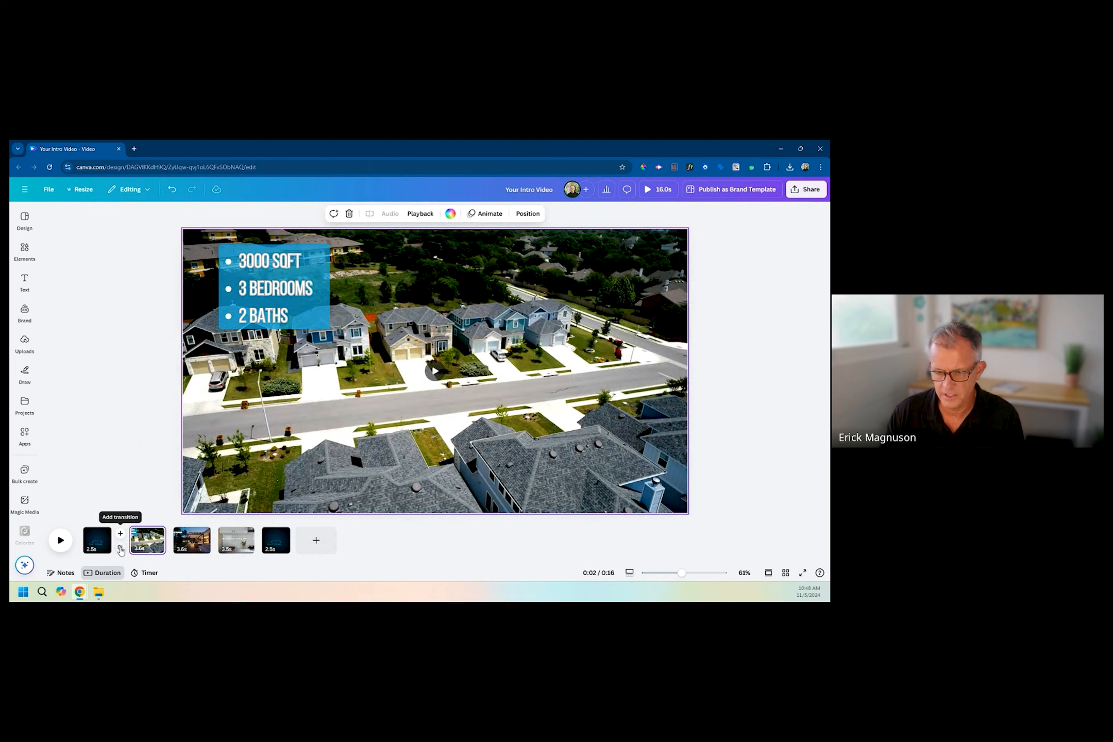
click(120, 548)
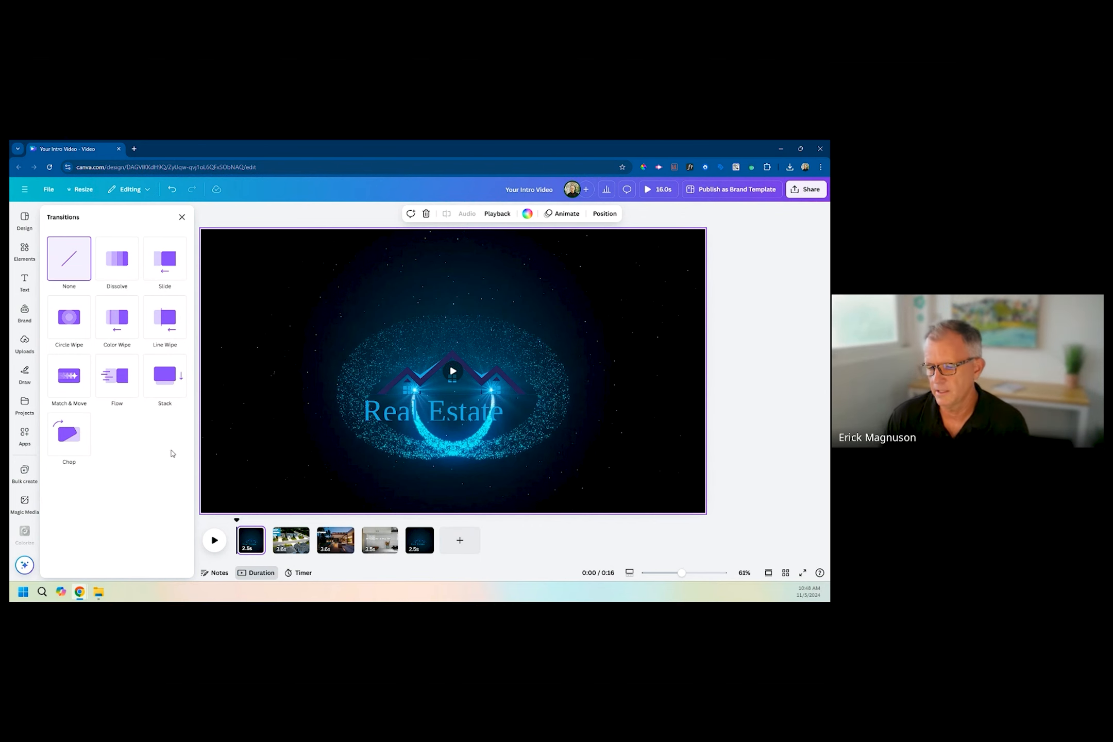
click(164, 263)
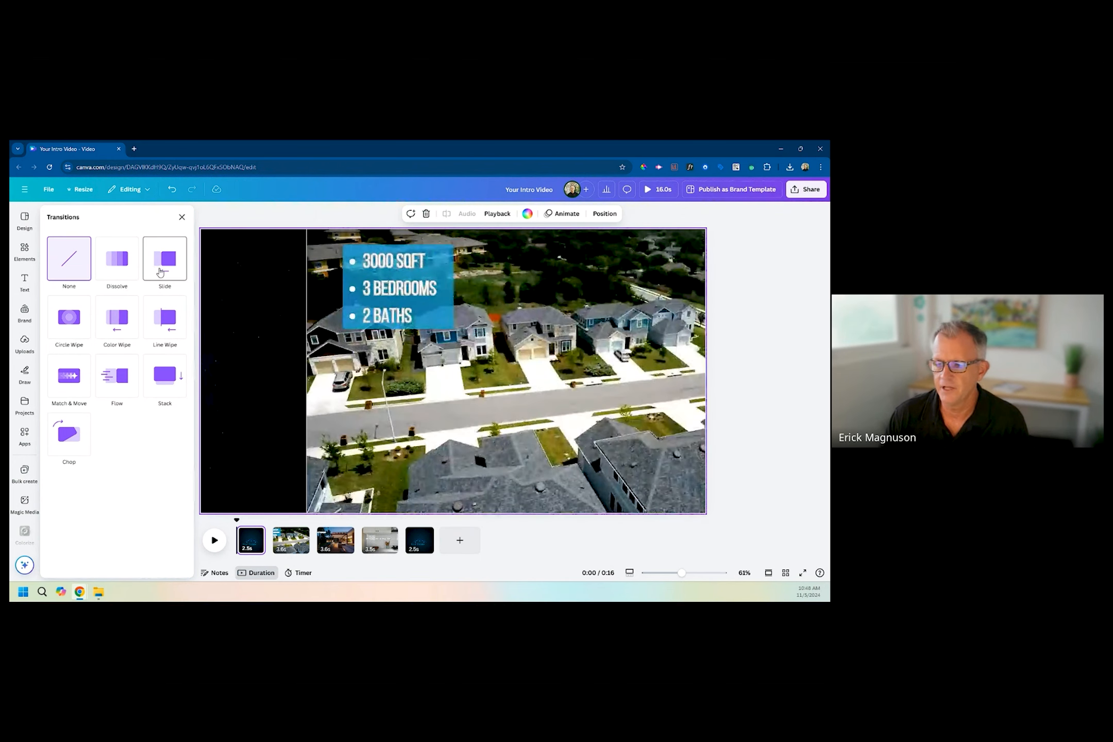
click(96, 364)
click(60, 362)
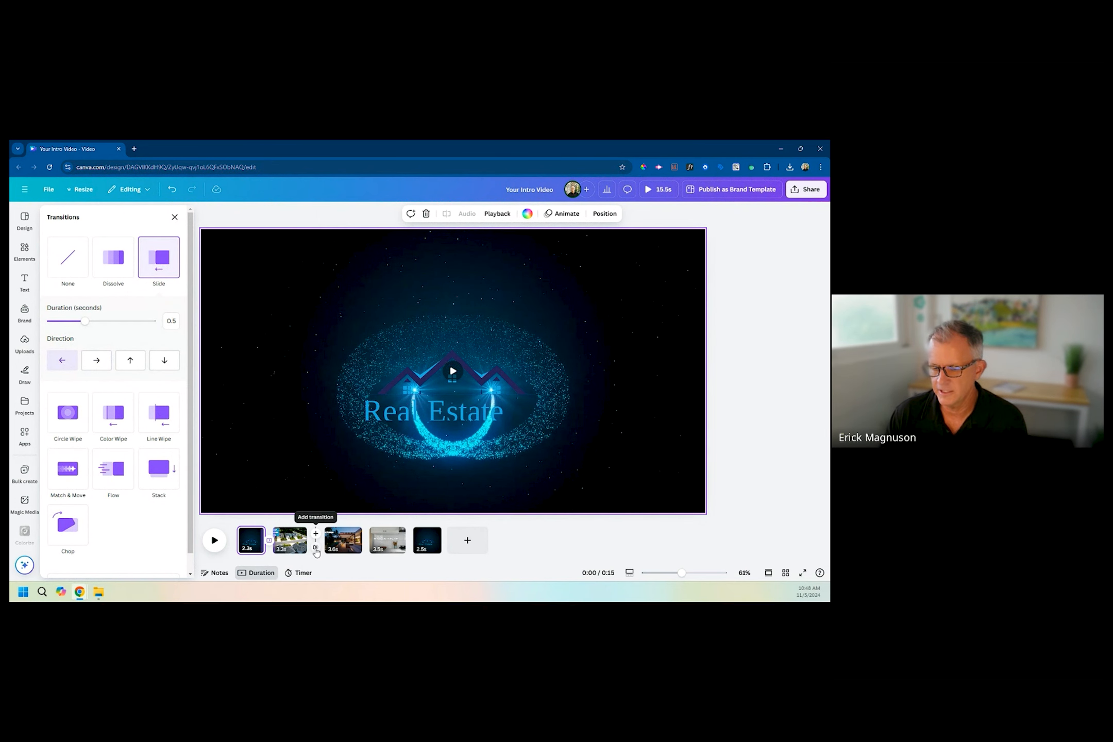
Add Match & Move transitions between the neighborhood and villa clips and between the villa and kitchen clips.
click(316, 549)
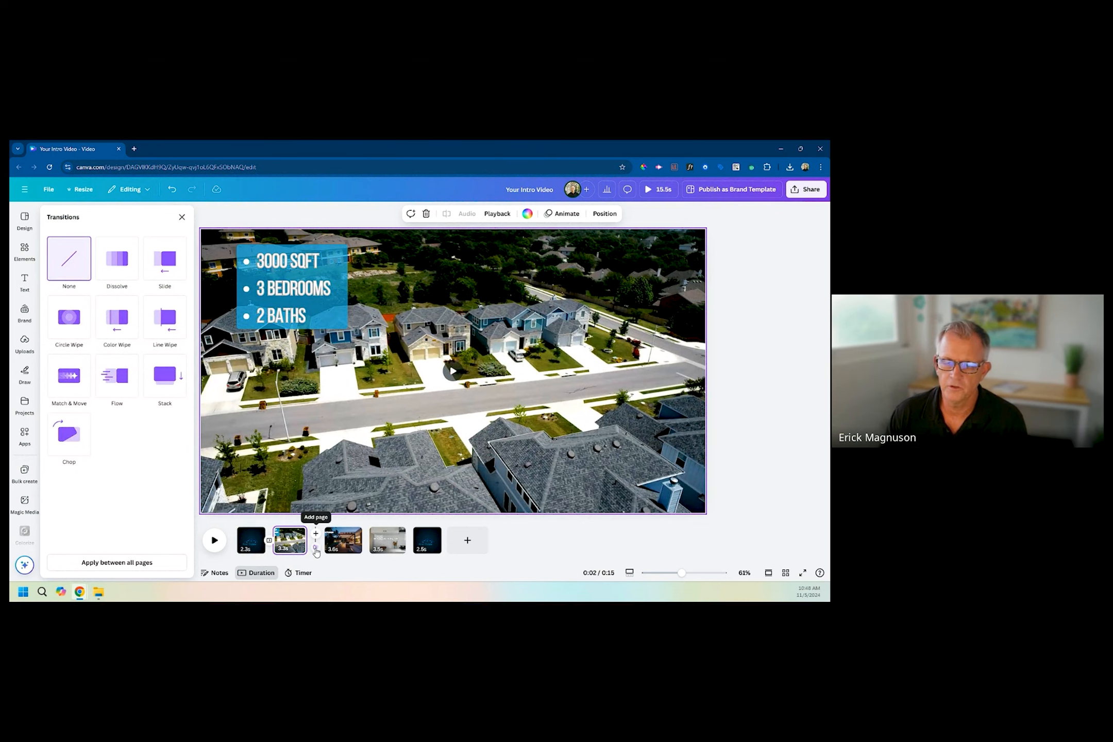
click(70, 378)
click(72, 380)
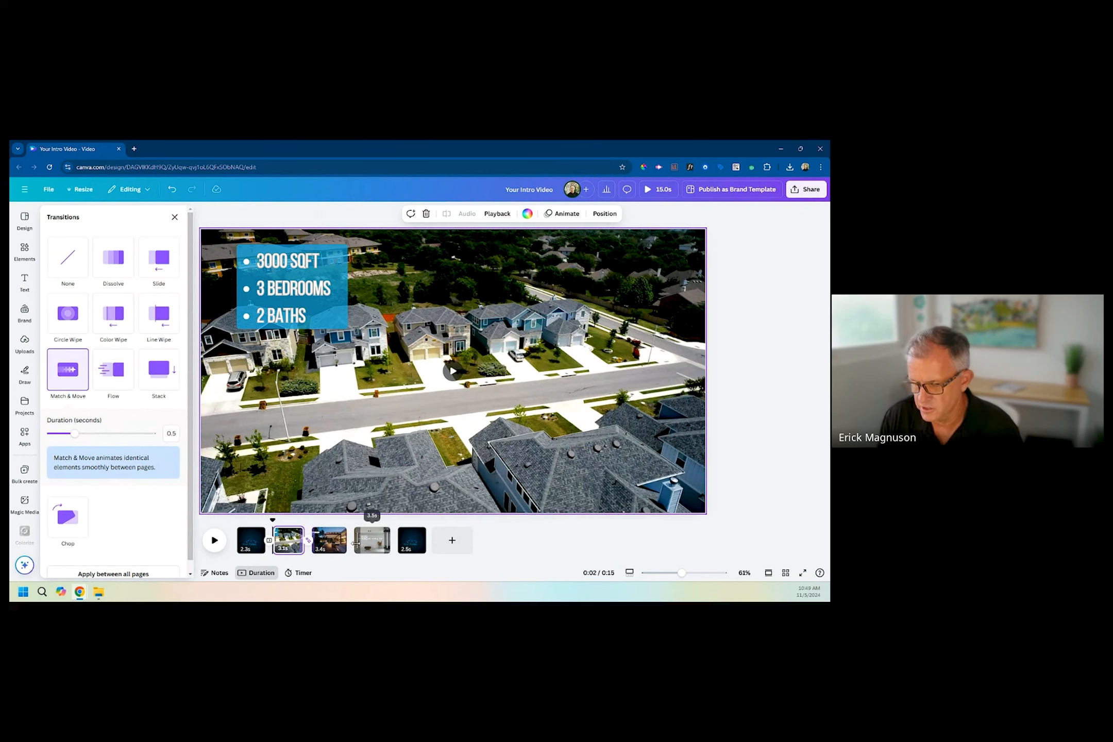
mouse_move(353, 549)
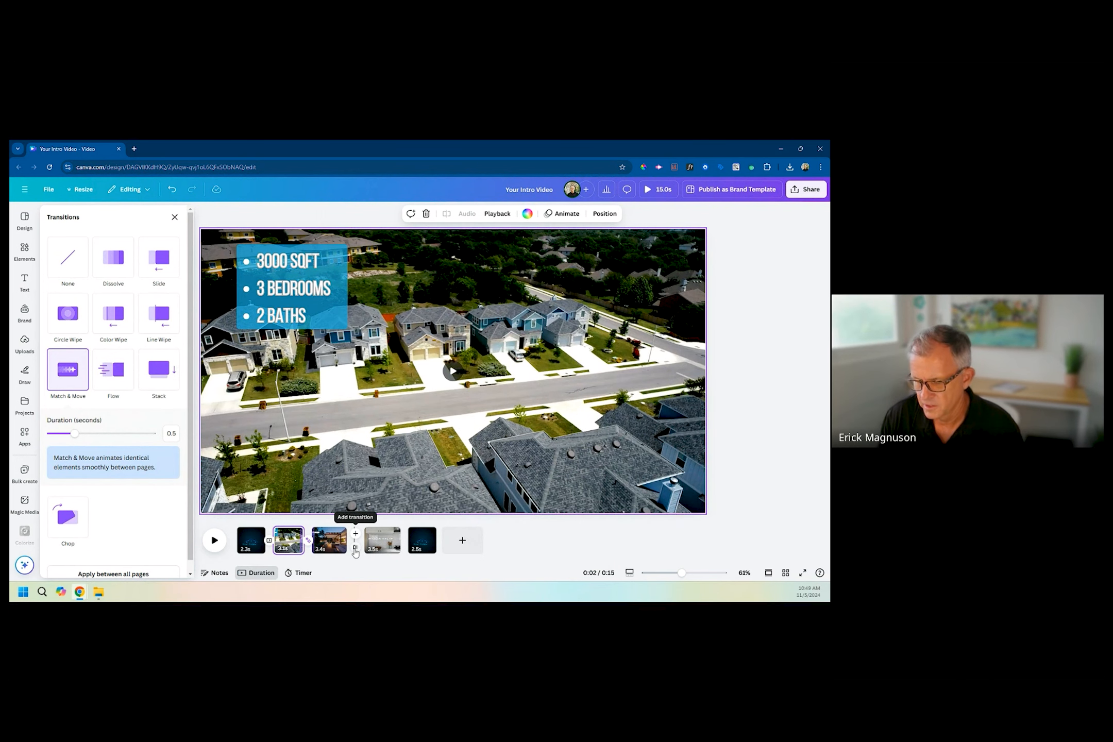
click(355, 548)
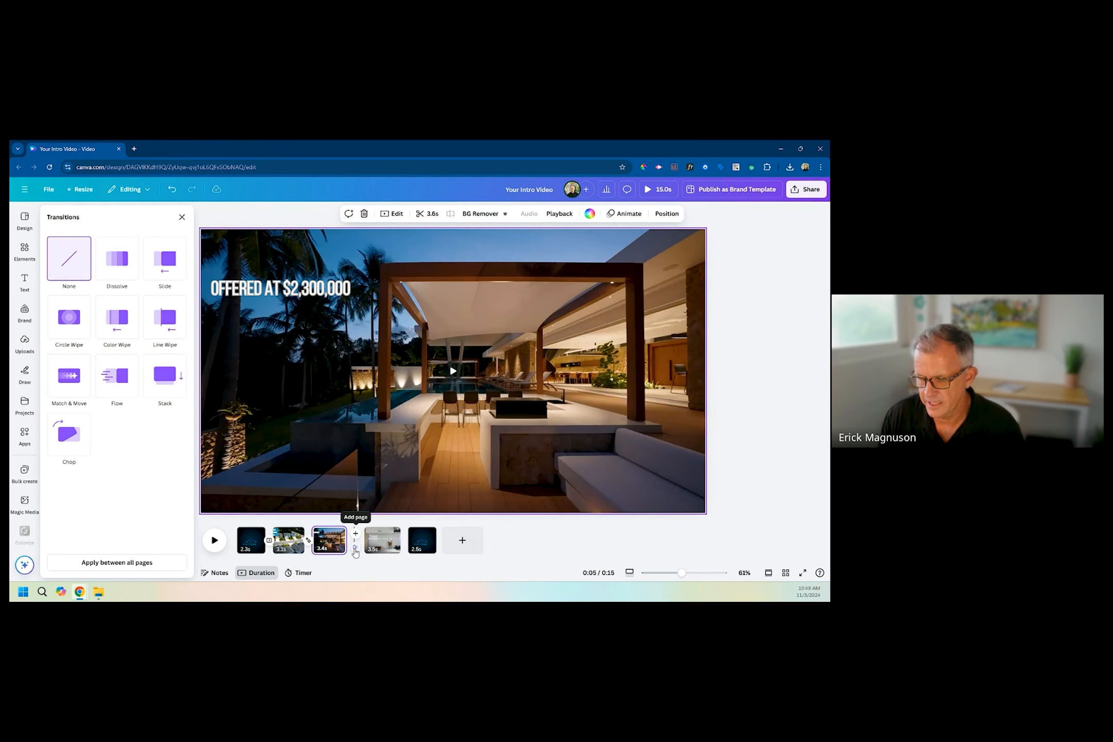
click(71, 380)
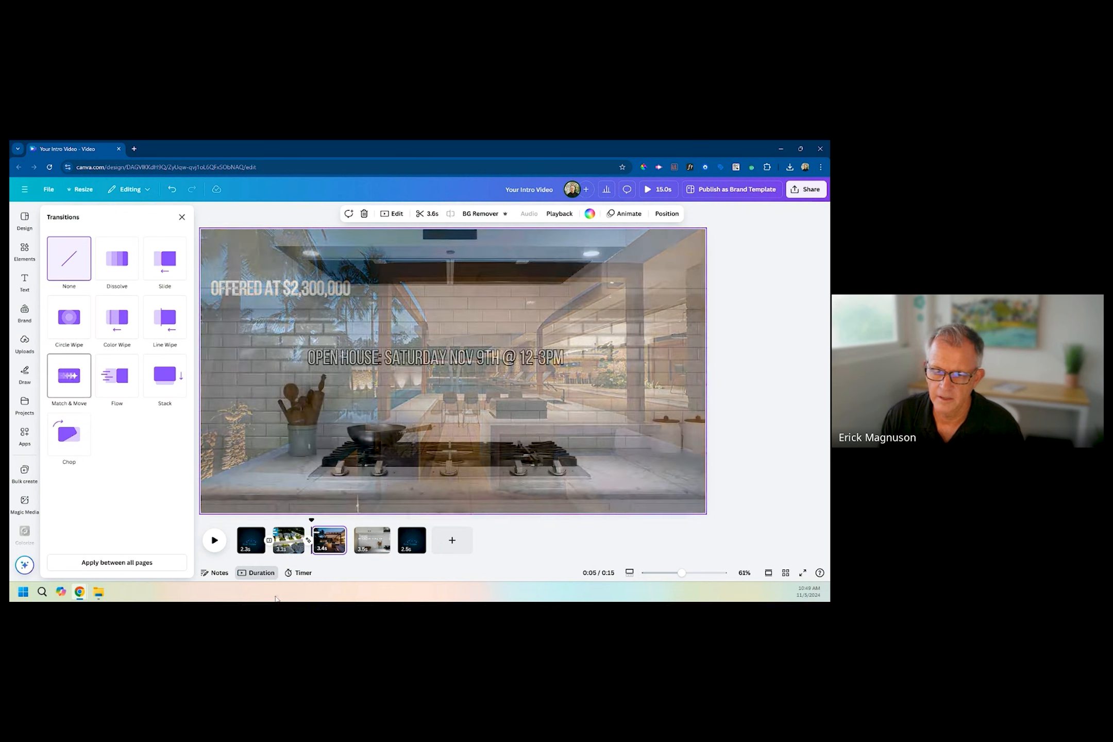
Add a Slide transition with rightward direction between the kitchen clip and the closing logo page.
mouse_move(393, 552)
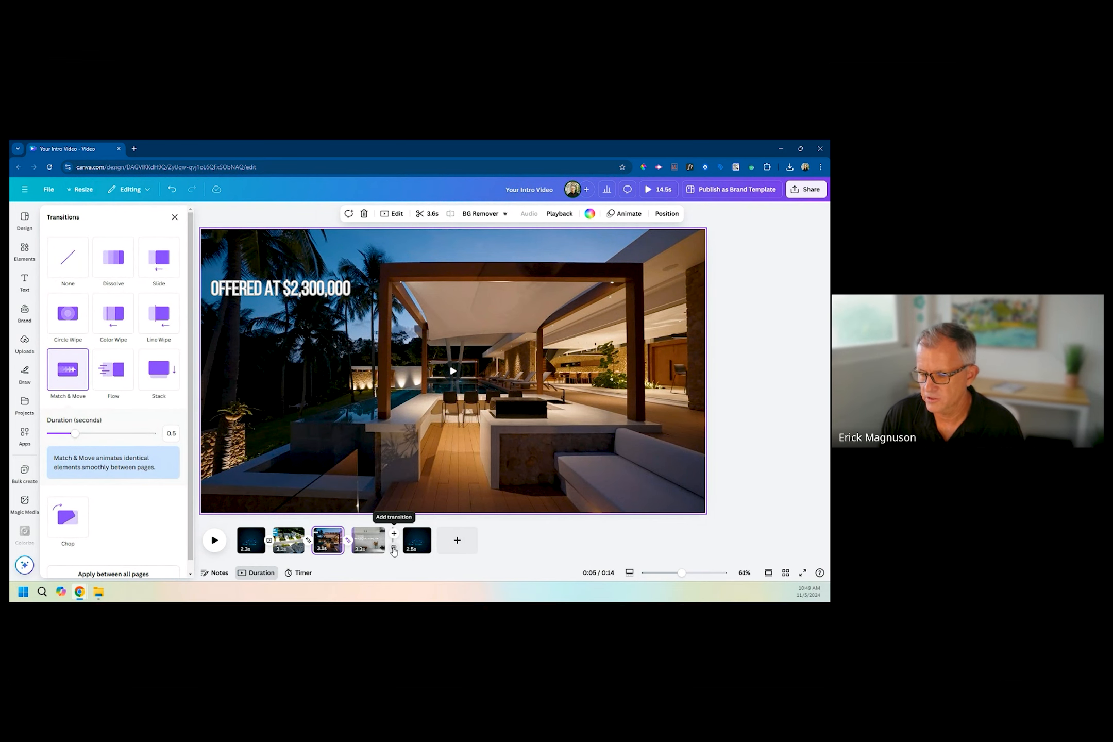
click(394, 550)
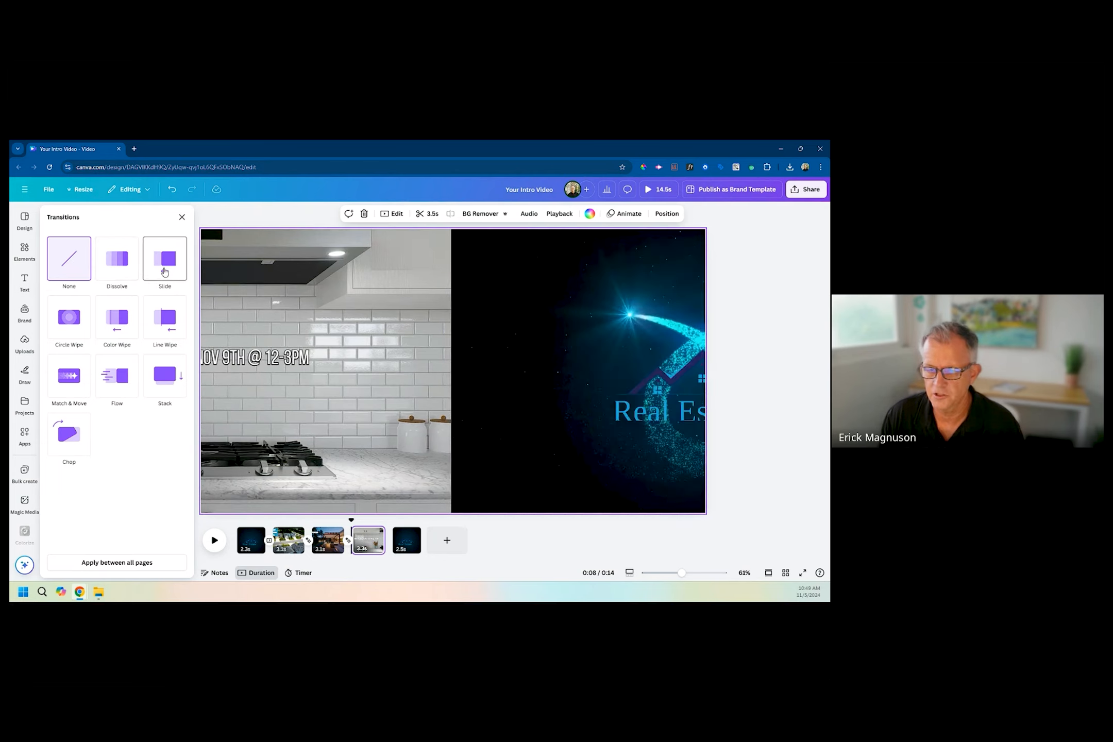
click(164, 265)
click(96, 362)
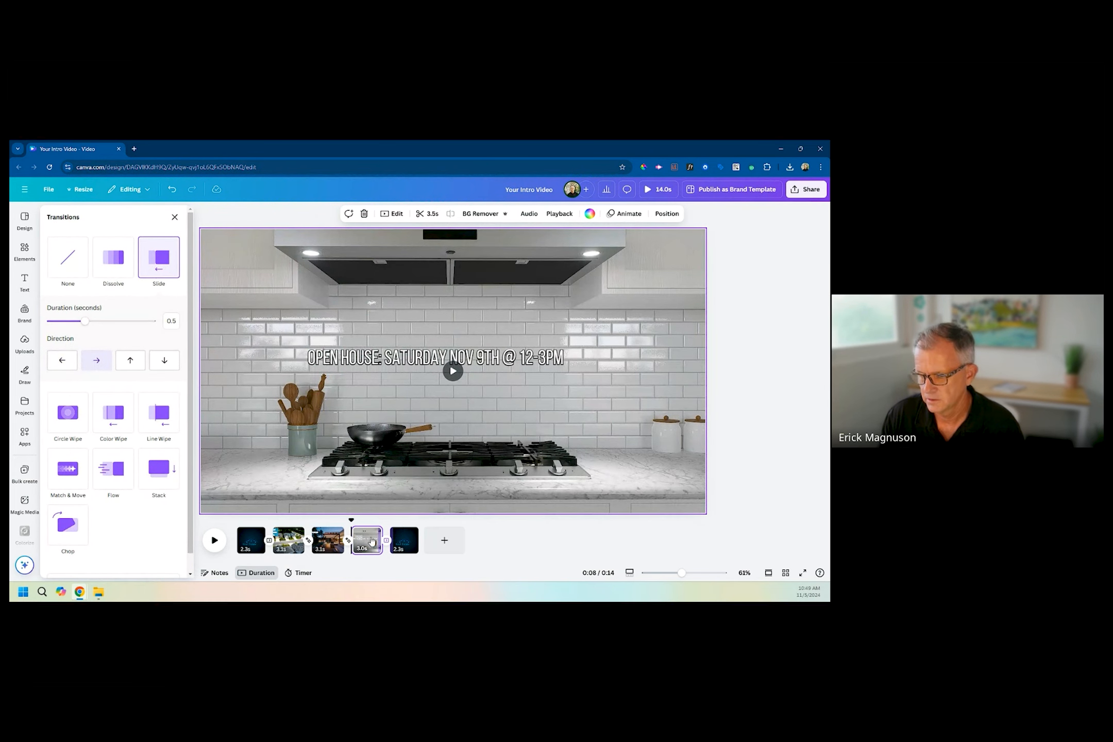
Return to the start of the video and search the audio elements for "background music".
drag(338, 516, 223, 530)
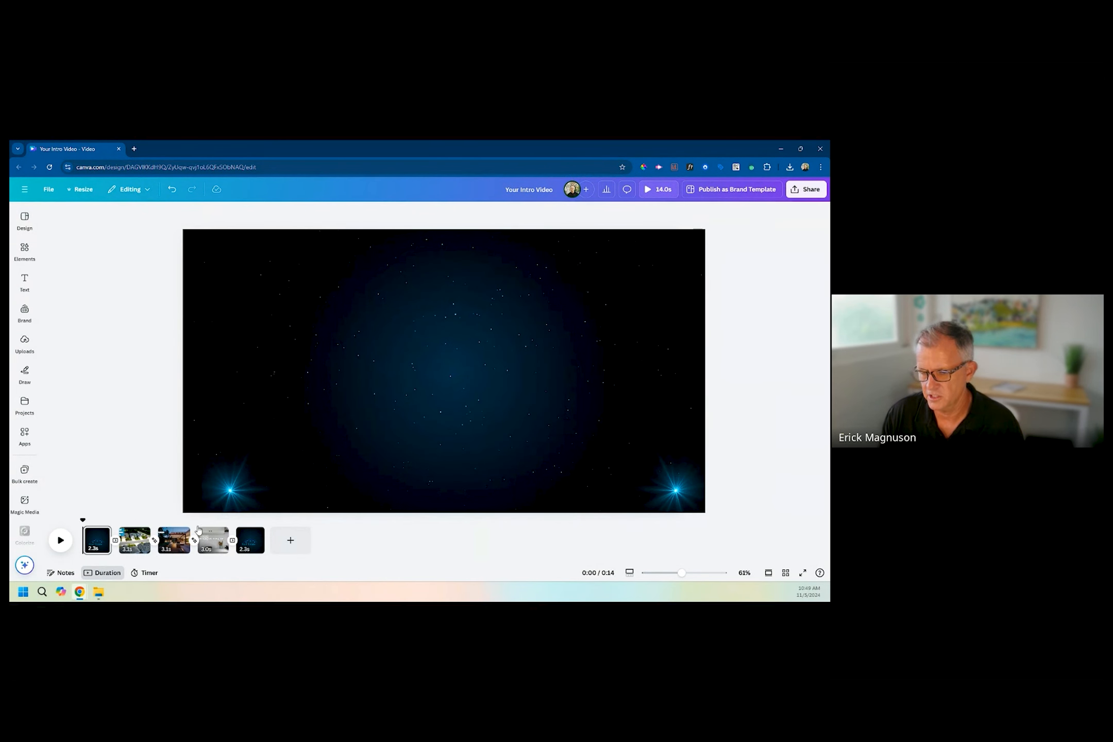
click(24, 249)
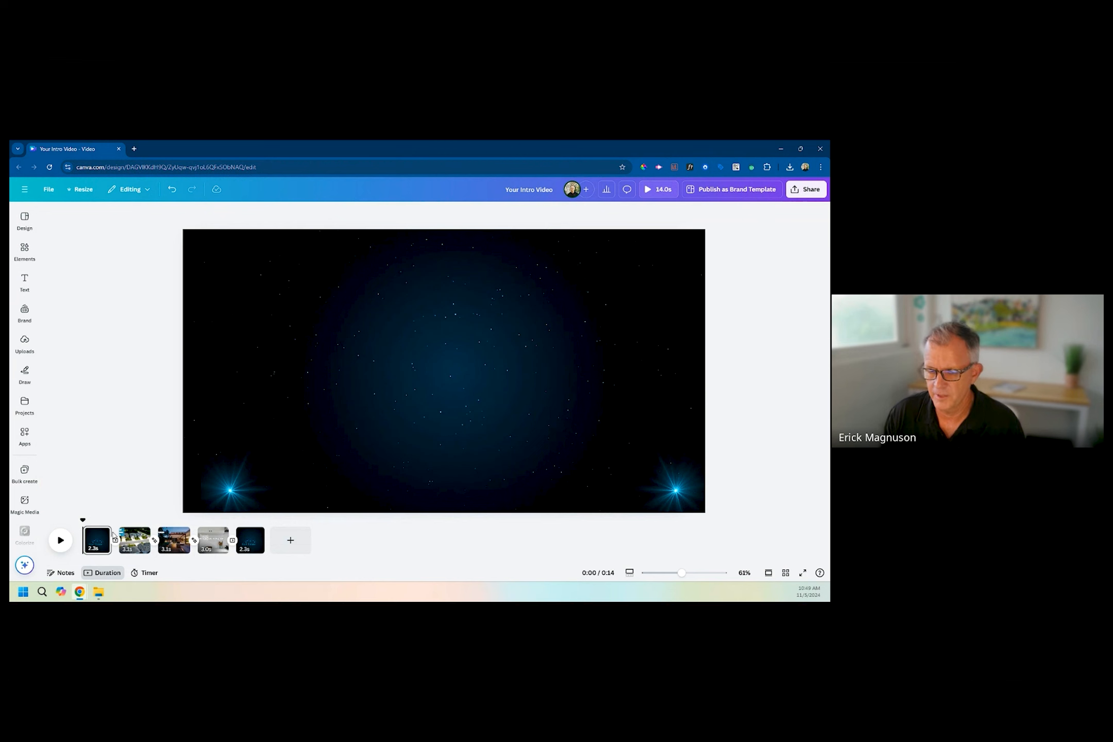
click(24, 249)
click(78, 217)
double_click(78, 217)
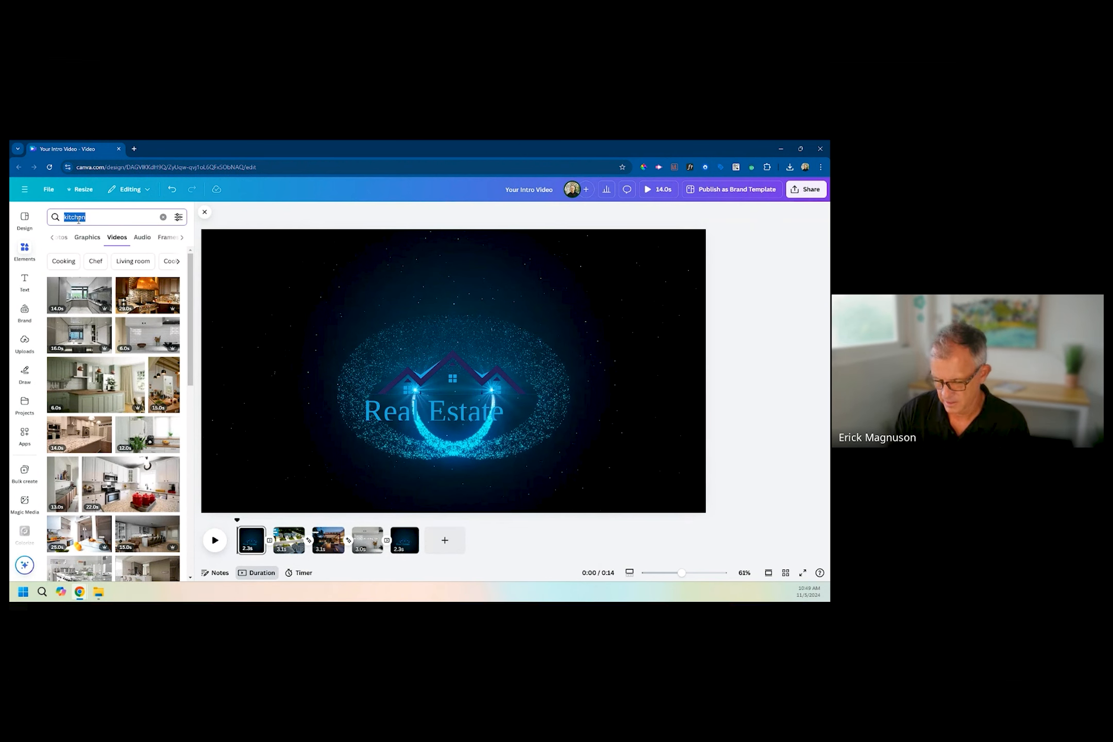
text(background)
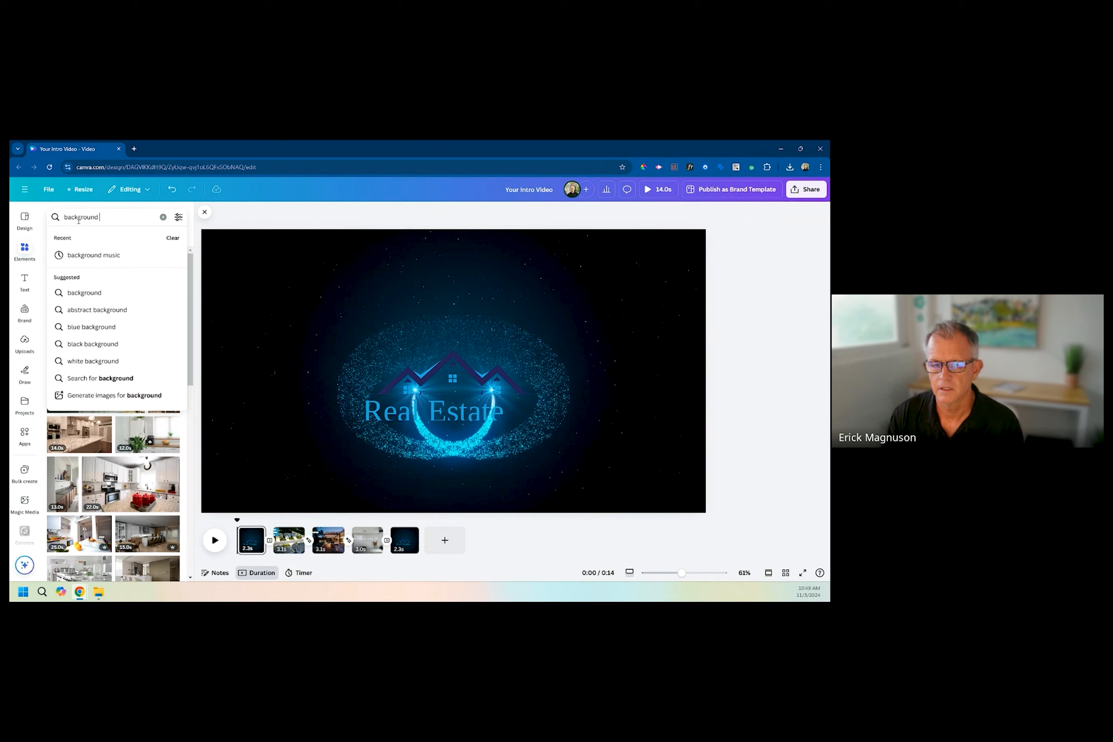
click(104, 255)
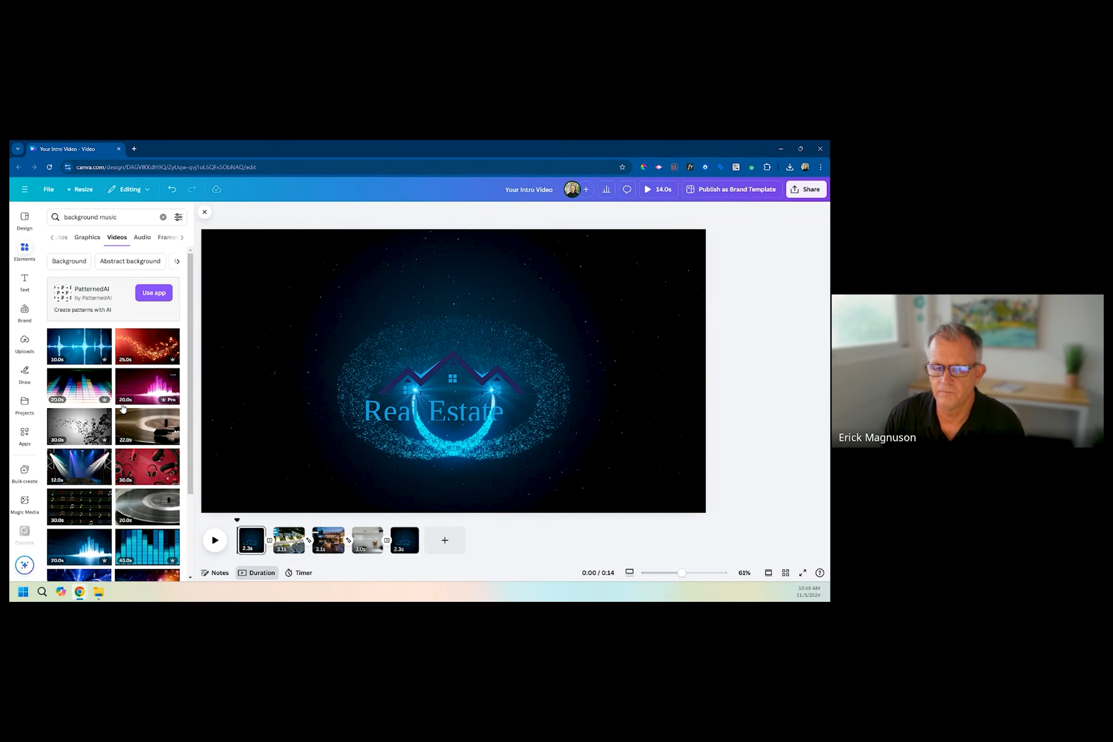
click(144, 237)
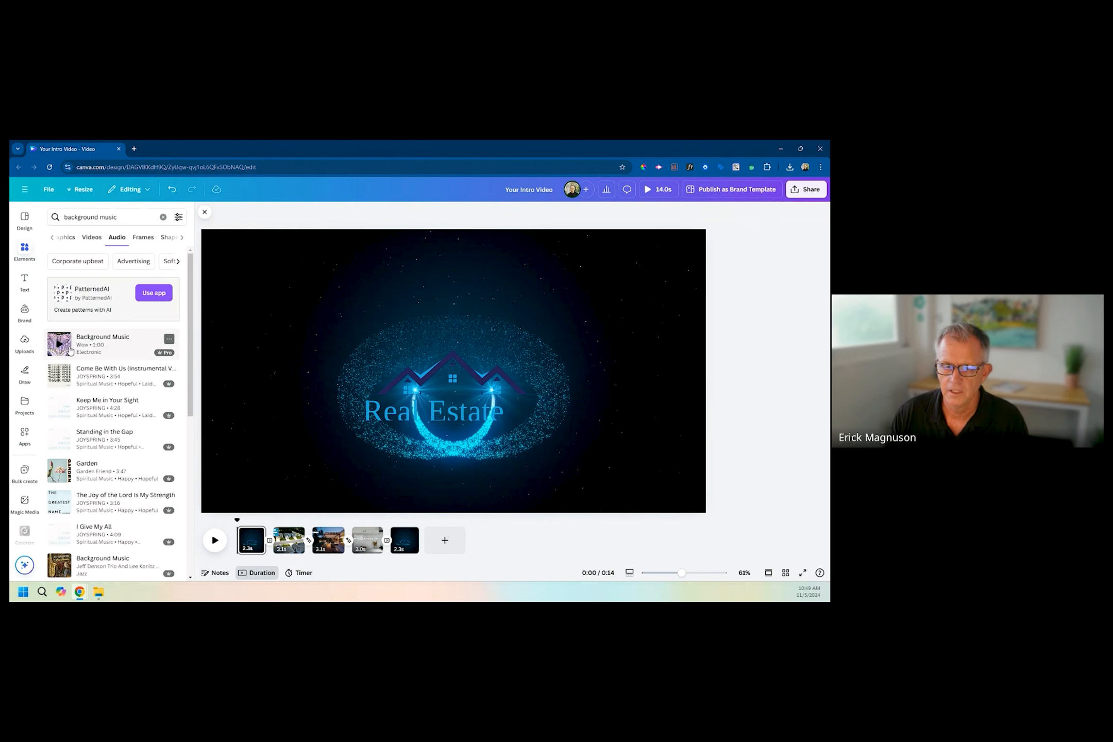
Preview the electronic "Background Music" track by Wow, add it at the start of the video and trim it to 2.8 seconds.
scroll(58, 350, down, 3)
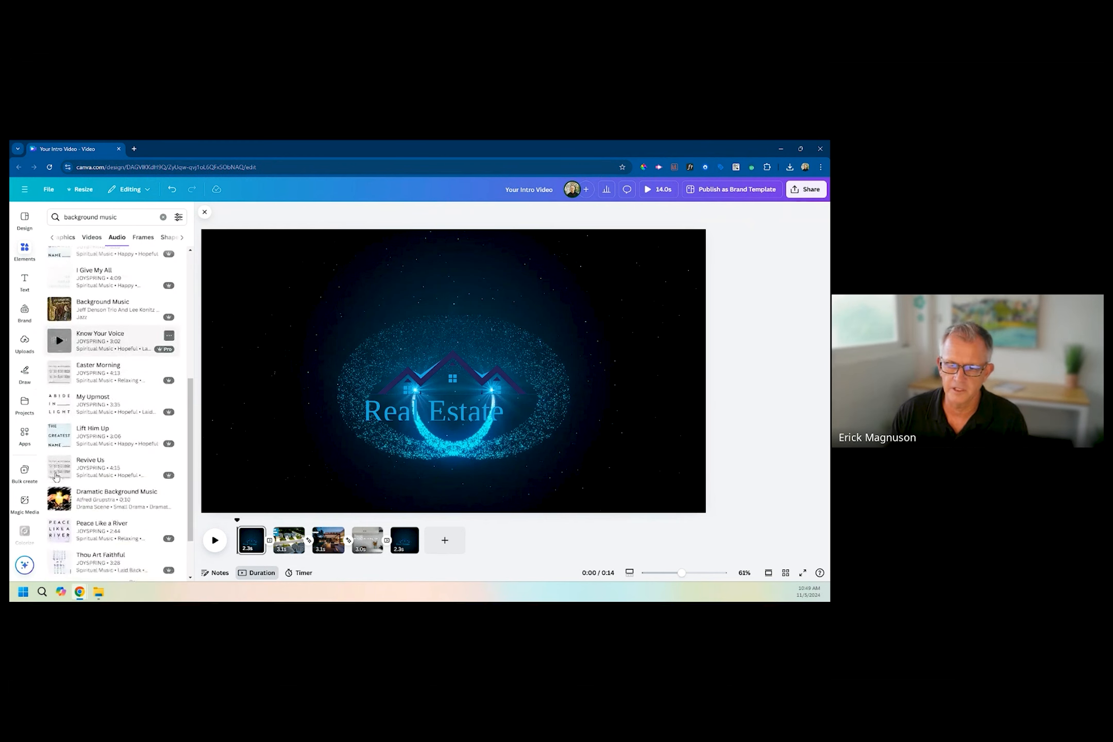
scroll(57, 480, up, 3)
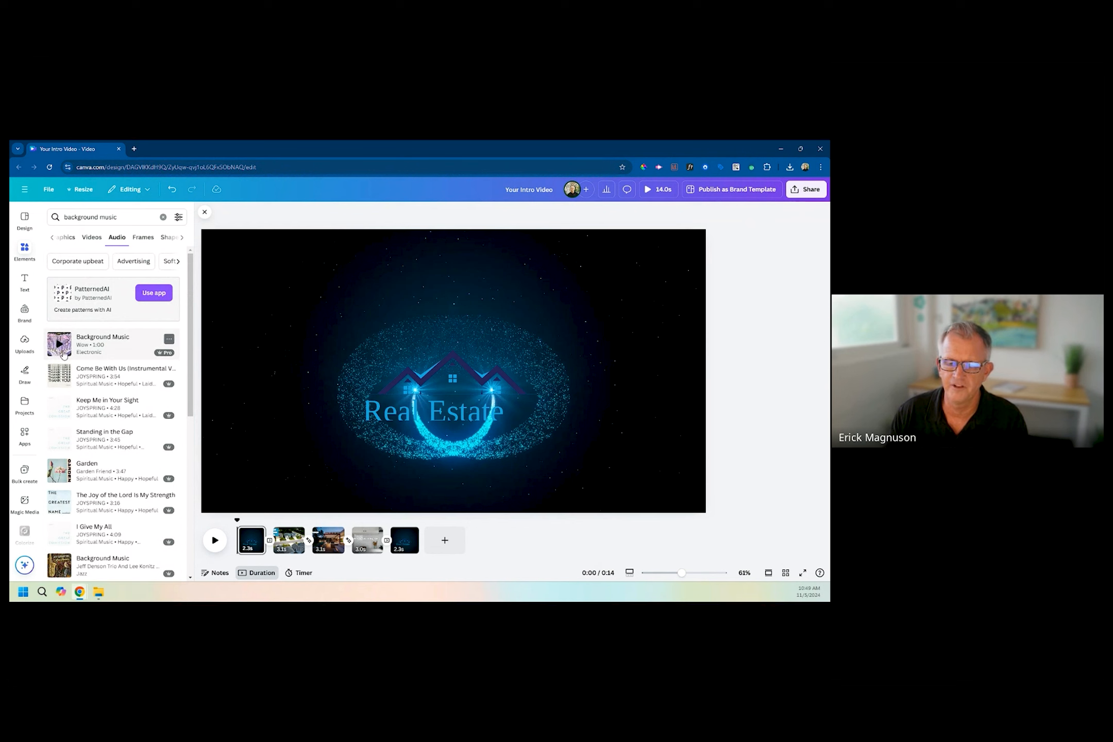
click(60, 348)
click(59, 349)
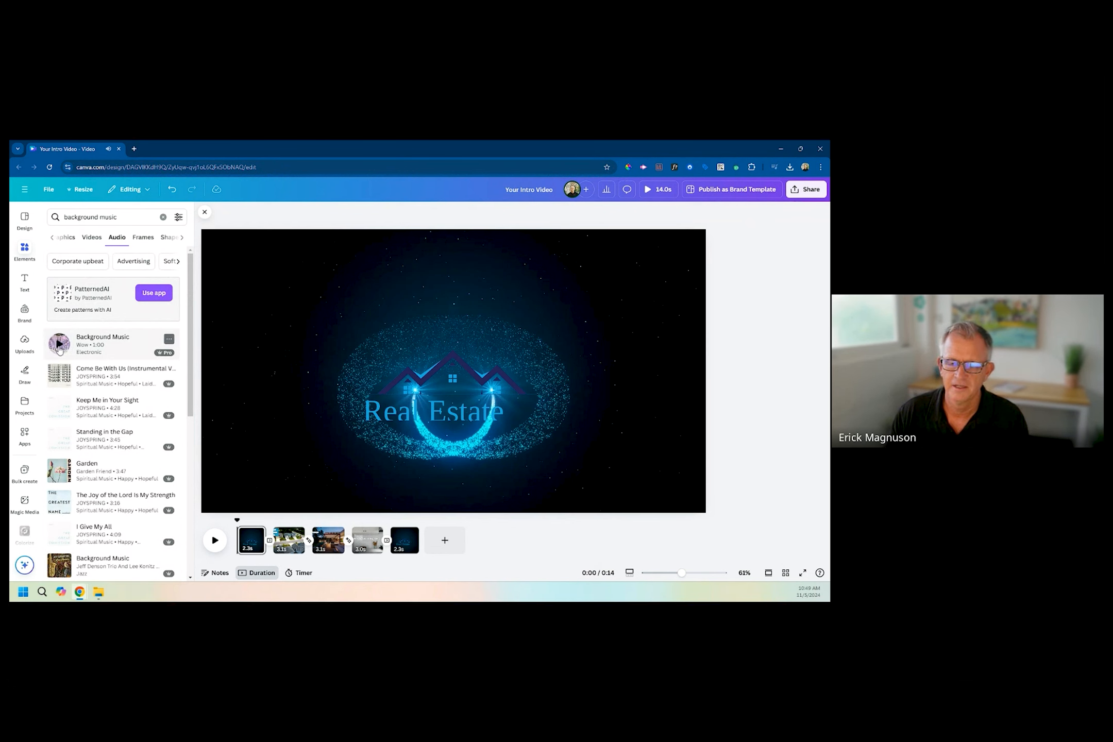
click(97, 341)
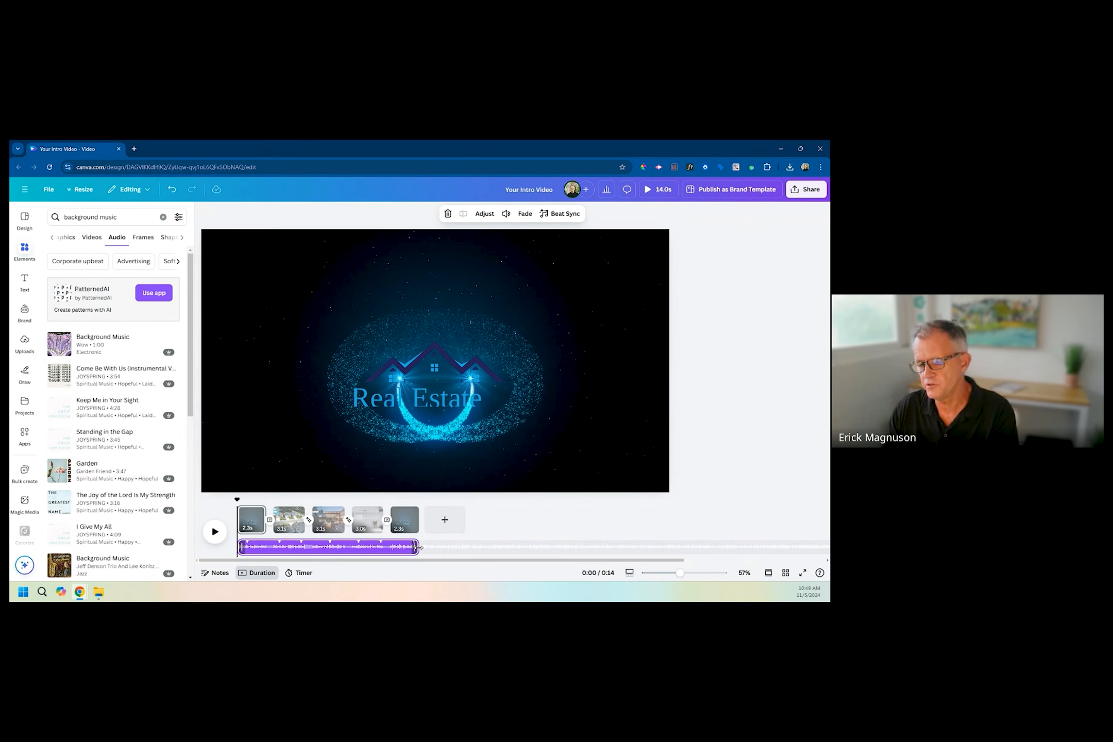
drag(418, 547, 269, 543)
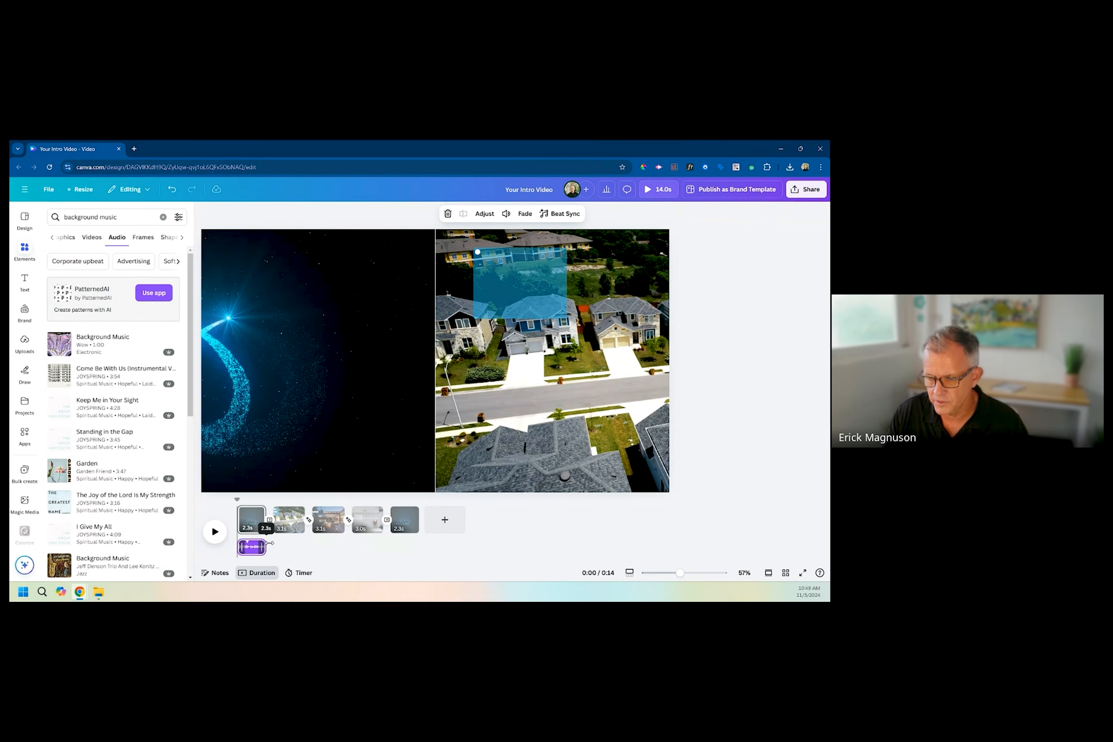
drag(275, 543, 277, 546)
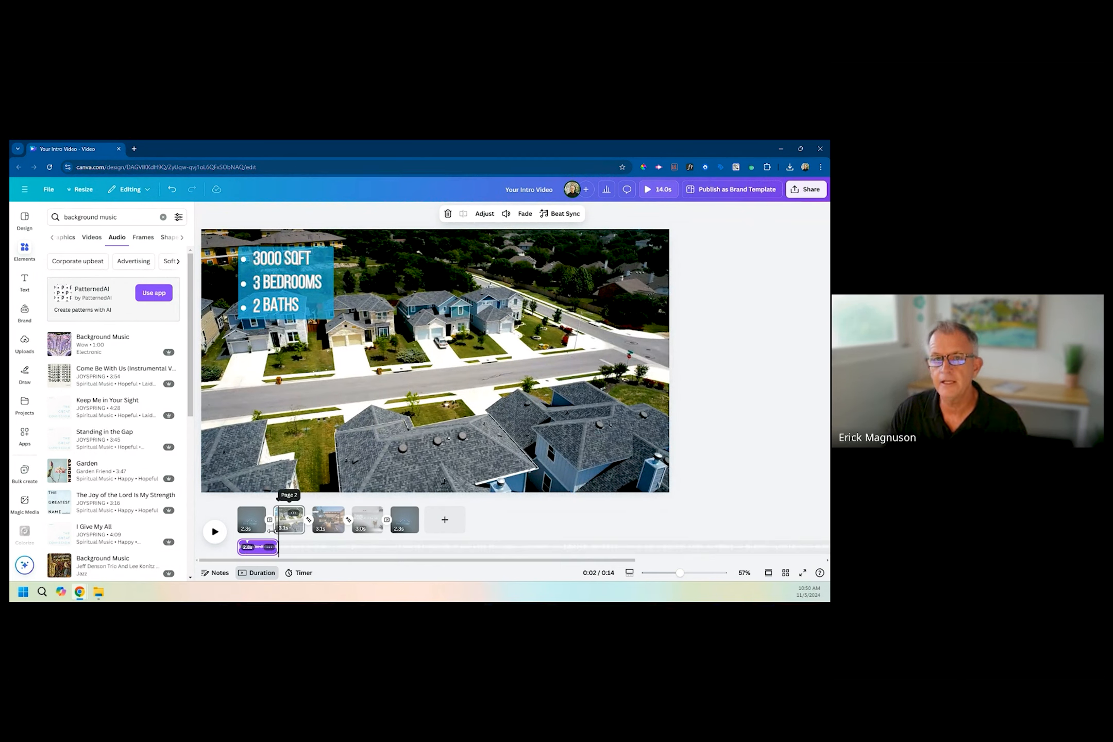
Try a 0.2 s fade-out on the trimmed music track and set it back to 0.
right_click(262, 551)
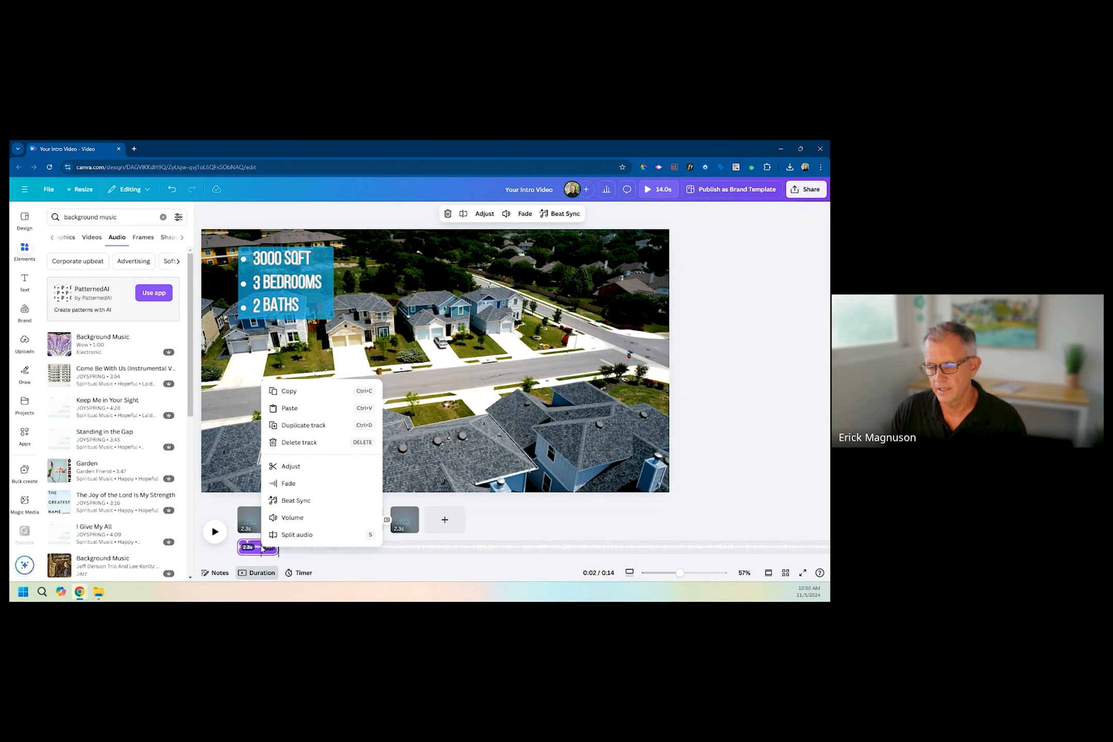
click(287, 484)
drag(463, 291, 471, 289)
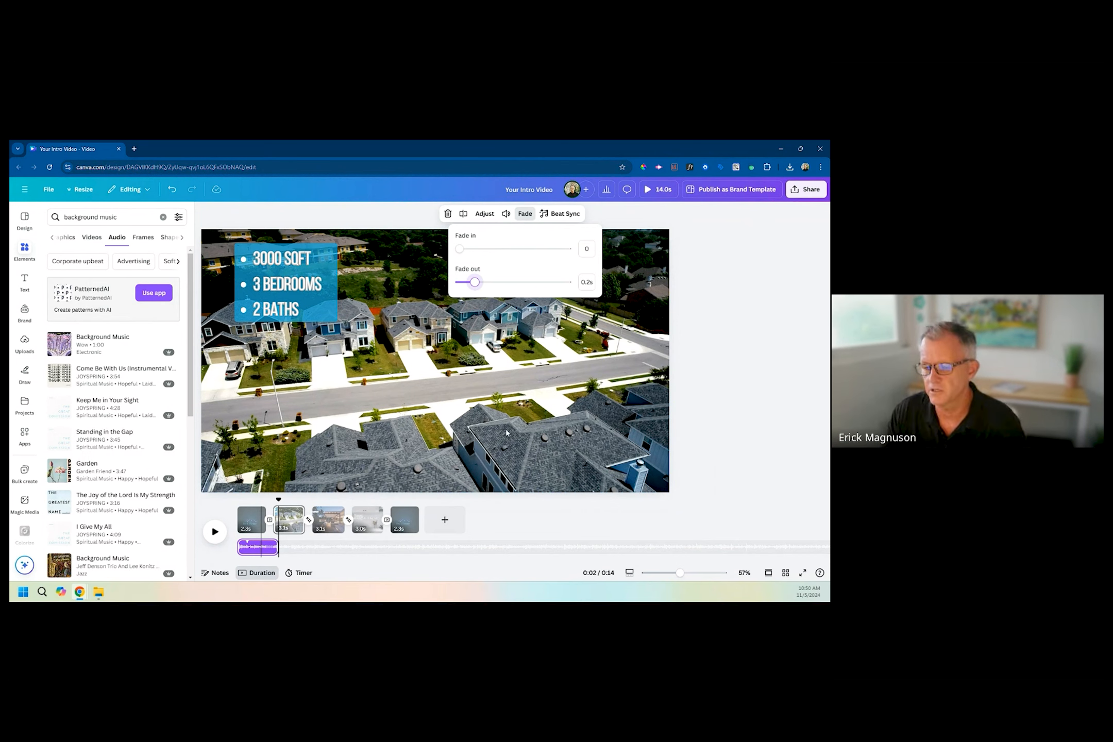
drag(477, 286, 450, 287)
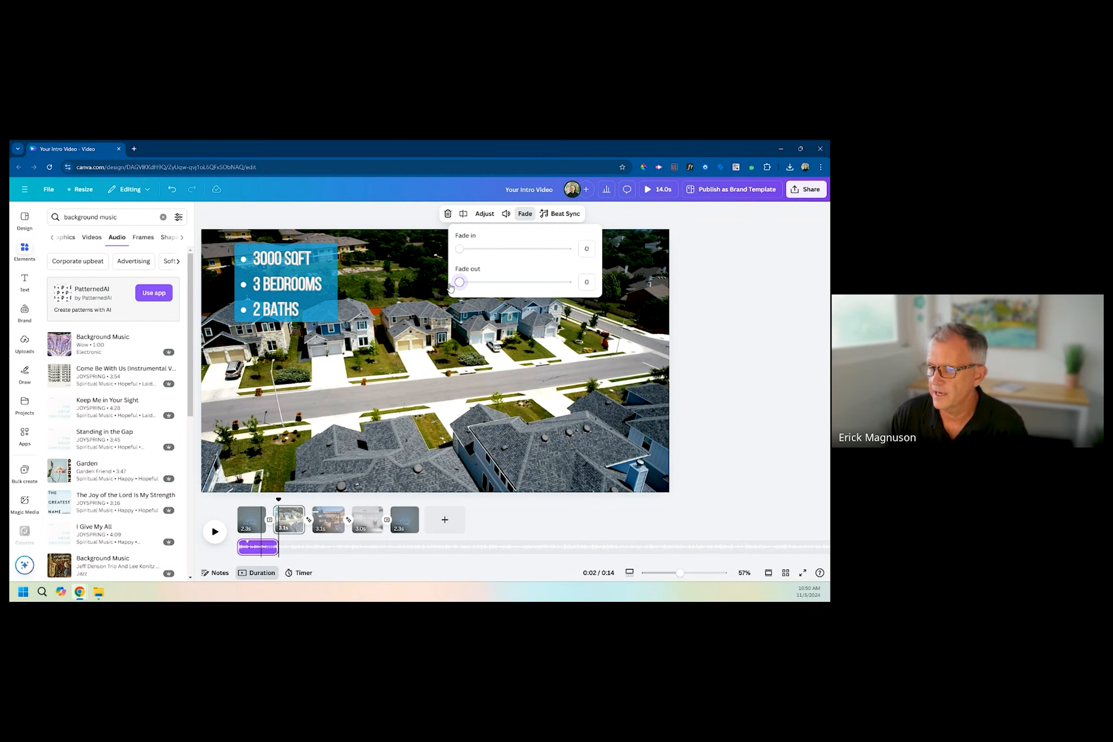
click(446, 342)
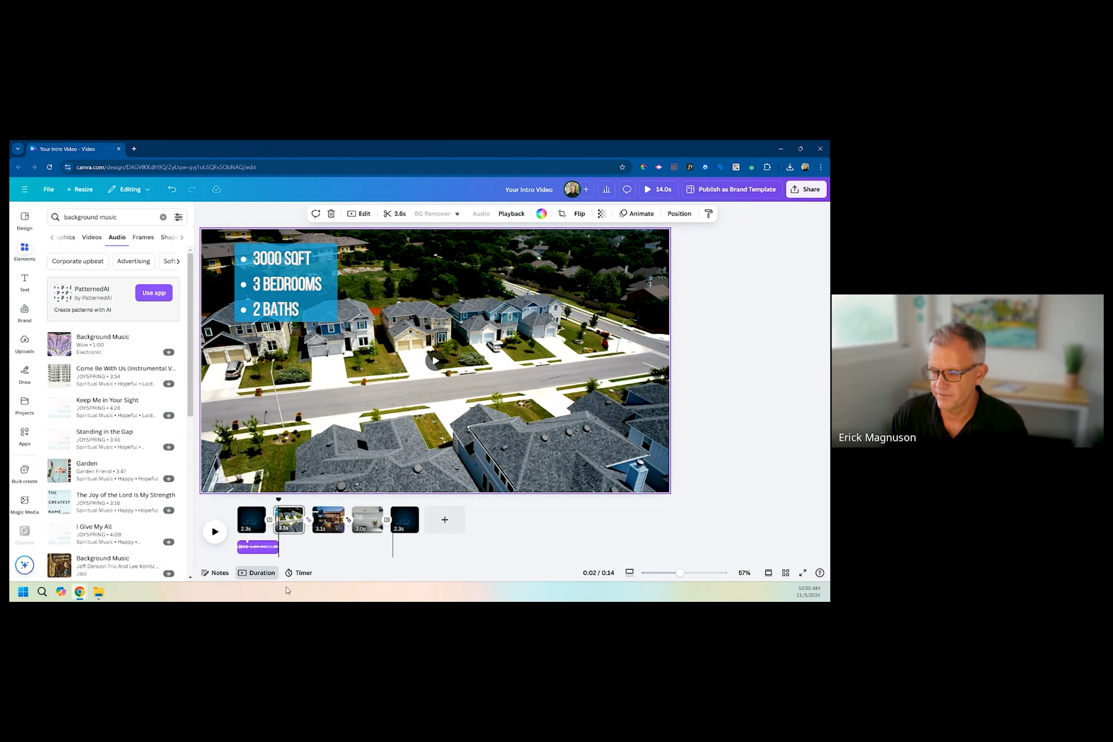
Extend the background music track to 14.0 seconds so it spans all five pages of the video.
click(270, 551)
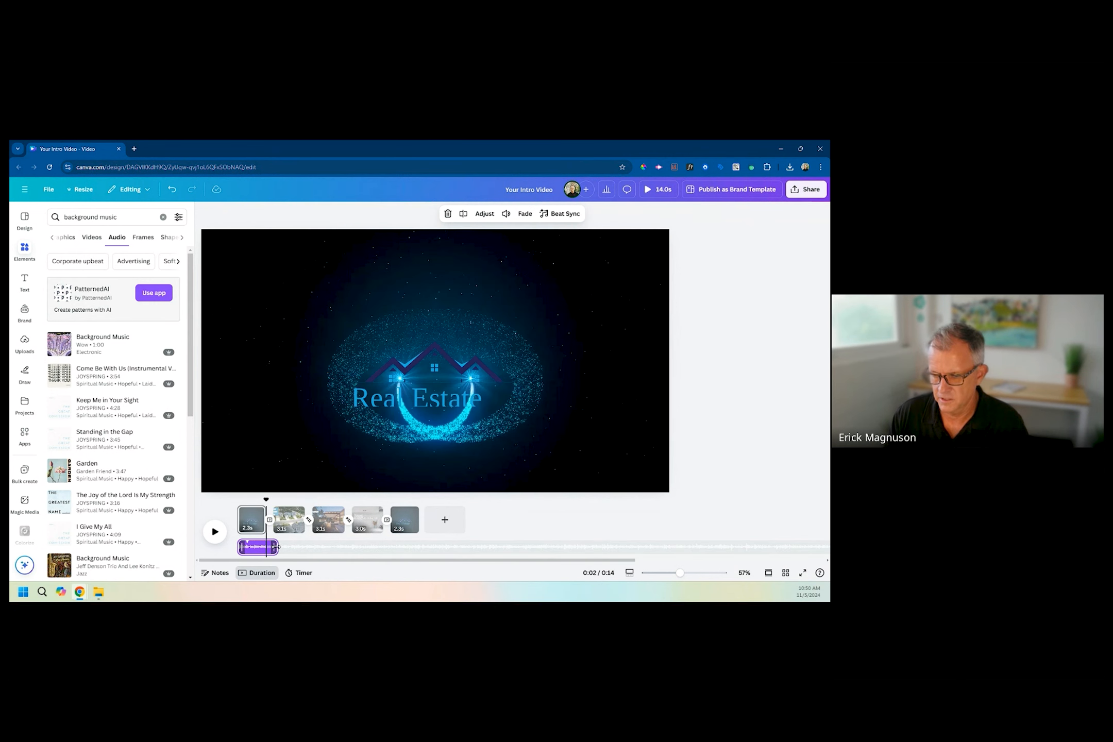
drag(285, 549, 424, 556)
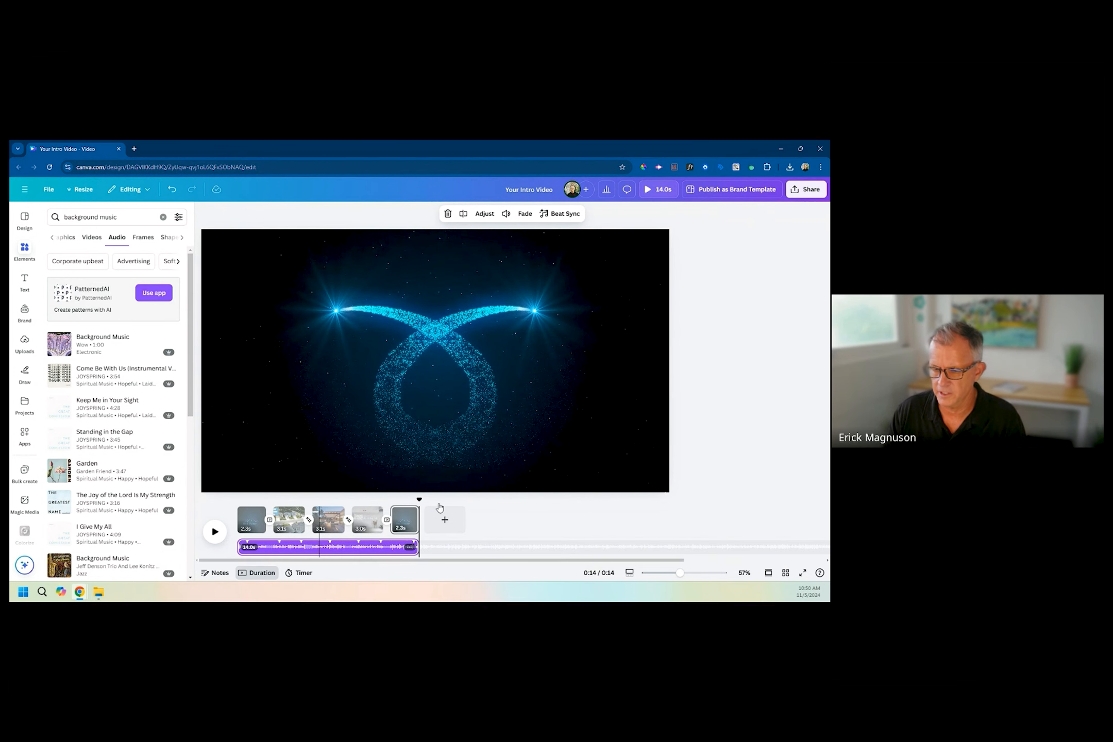
drag(419, 499, 199, 516)
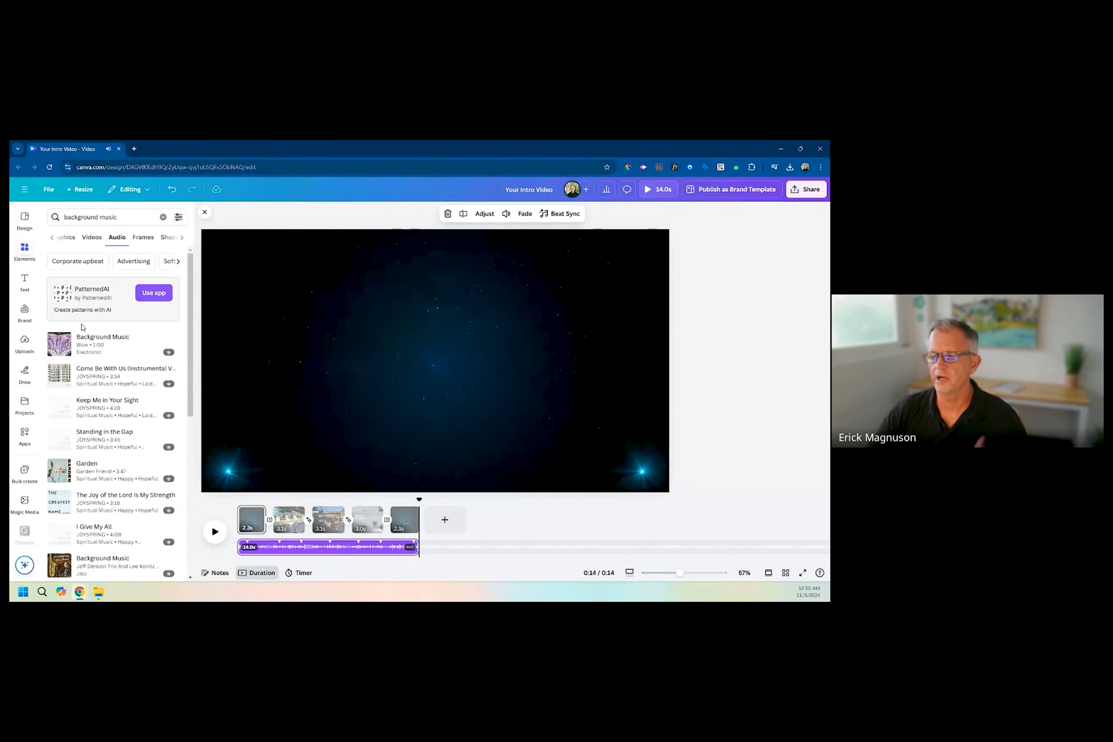
Download all five pages of the design as a 1080p MP4 video.
click(796, 191)
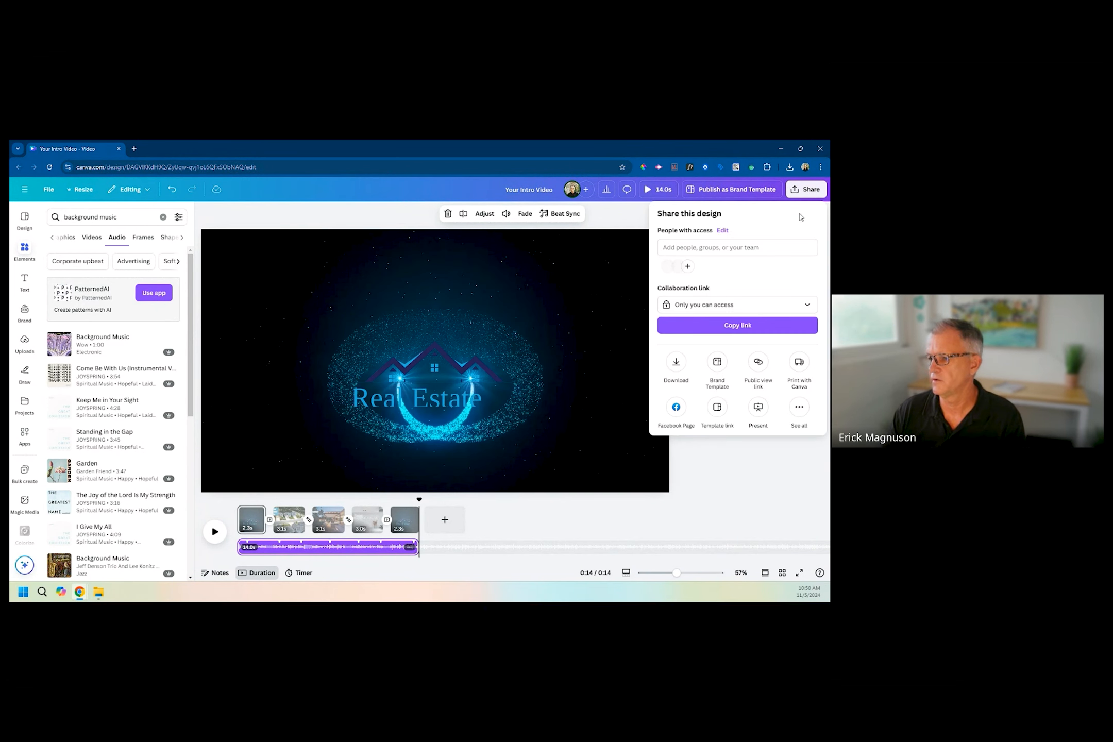
click(675, 363)
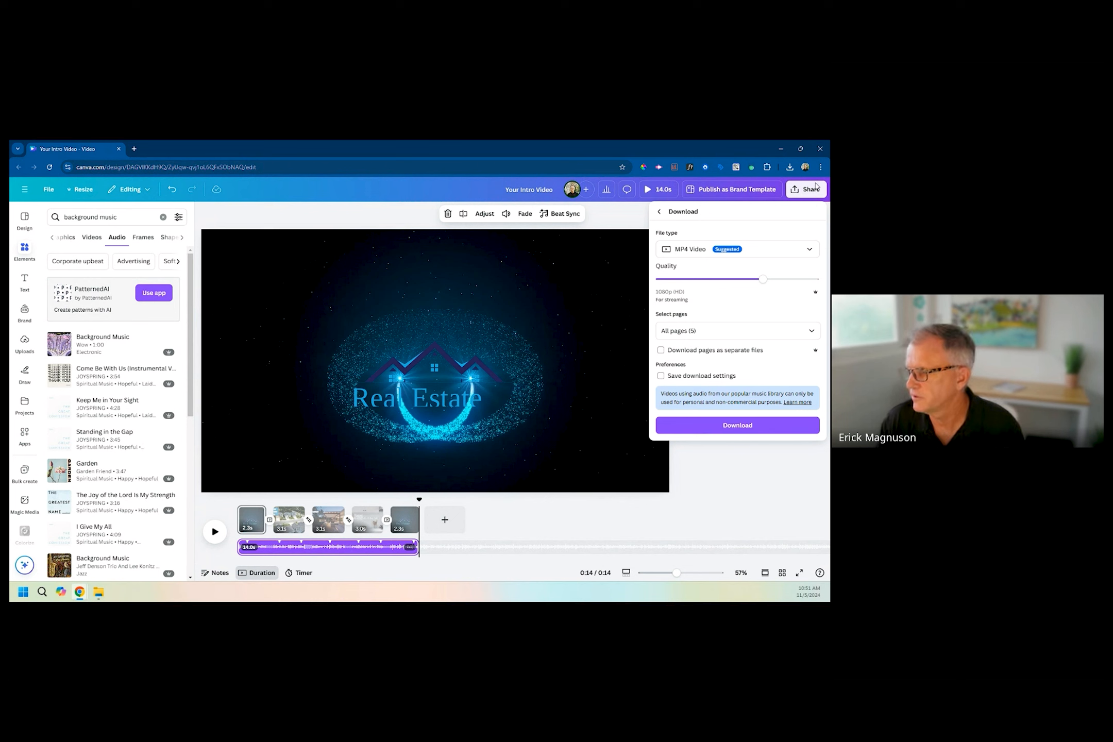
click(714, 426)
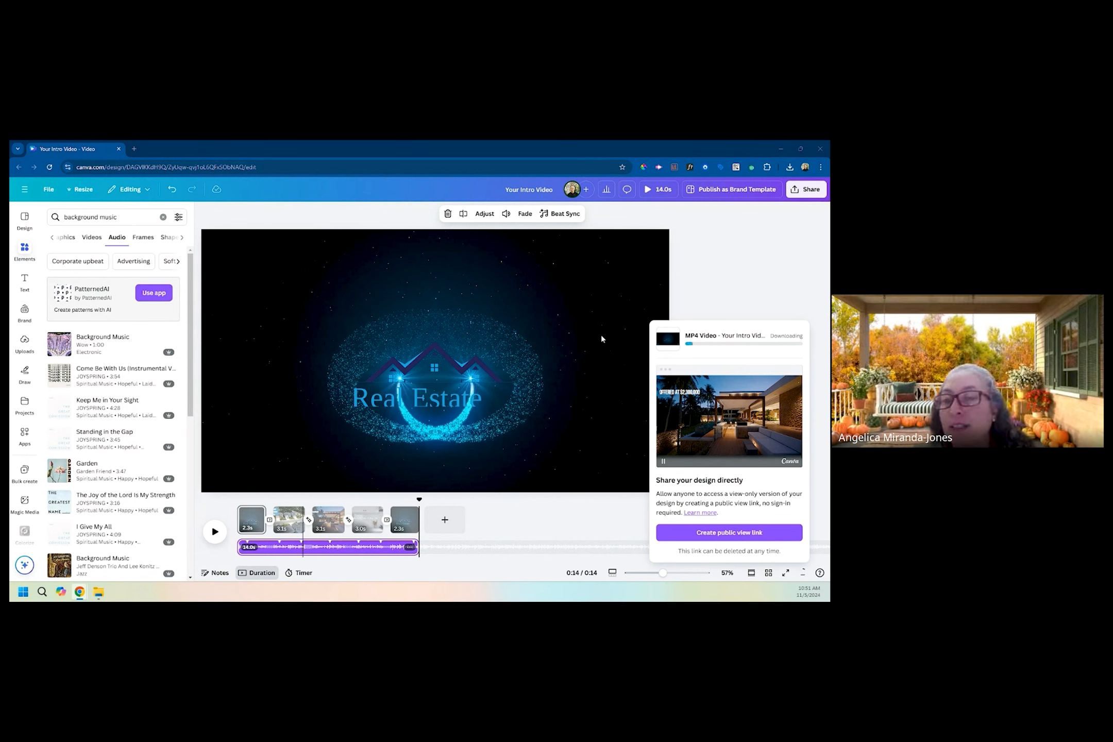
click(531, 332)
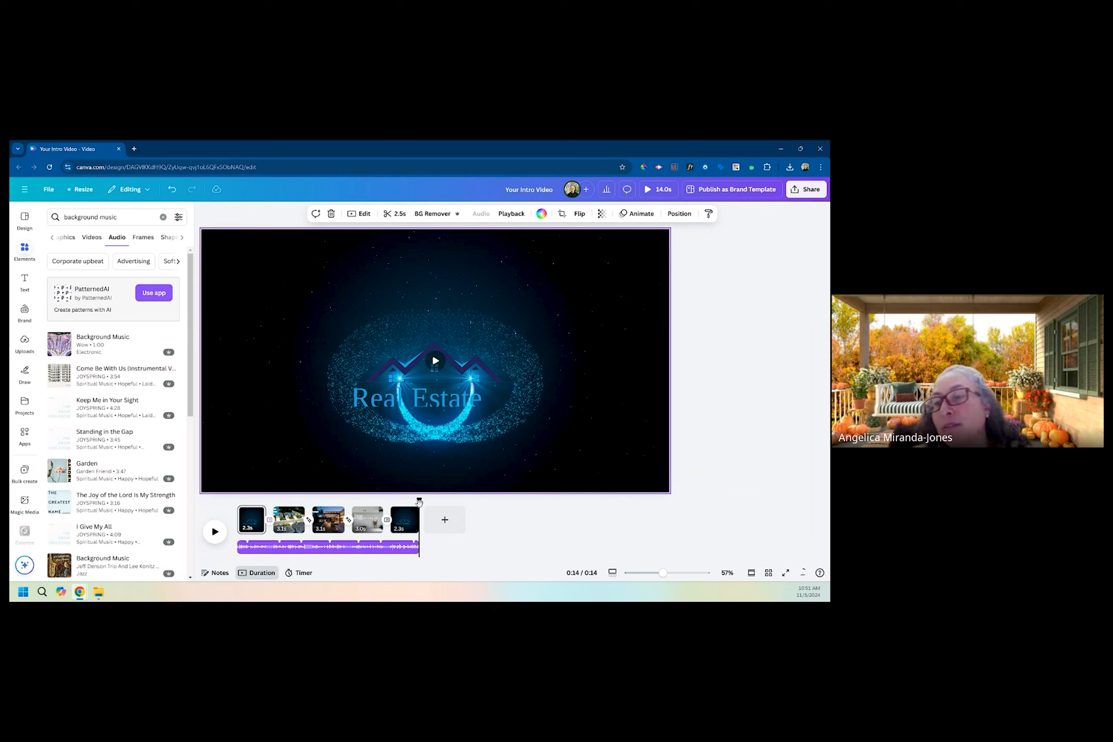